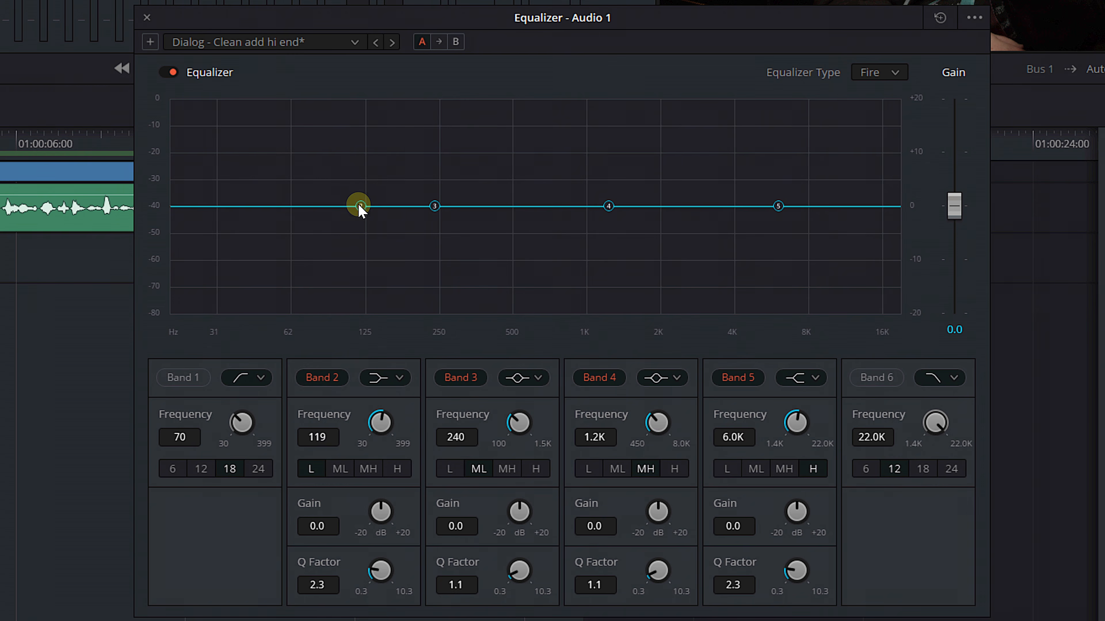
Try cutting band 3 to -13.0 dB at 306 Hz and boosting band 4 to +14.1 dB, and reset the equalizer
drag(434, 206, 461, 275)
drag(608, 206, 610, 130)
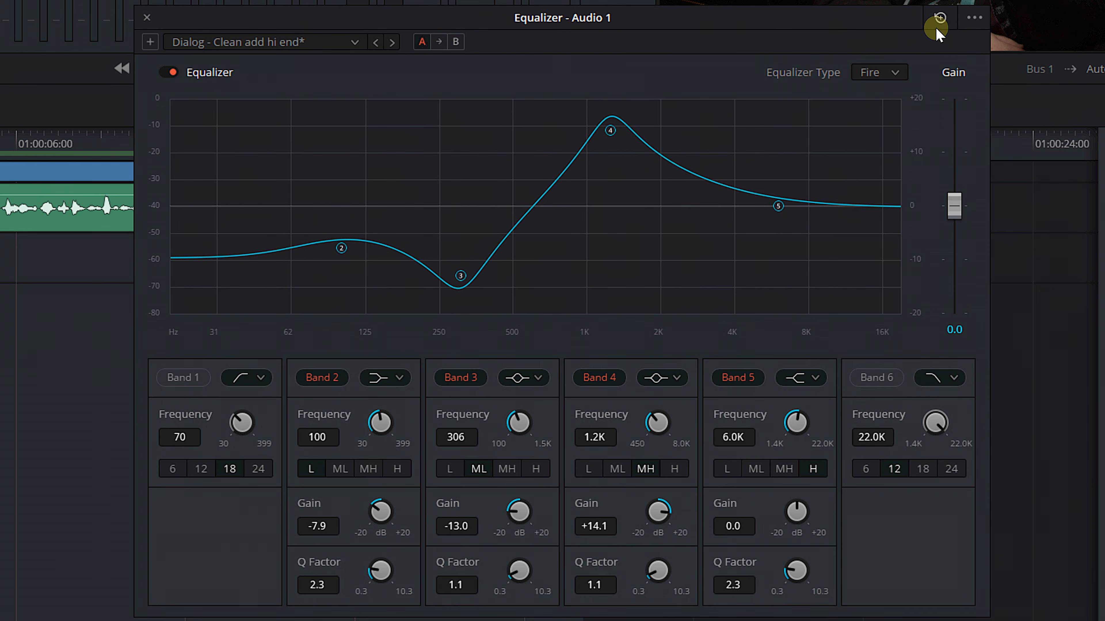
click(940, 18)
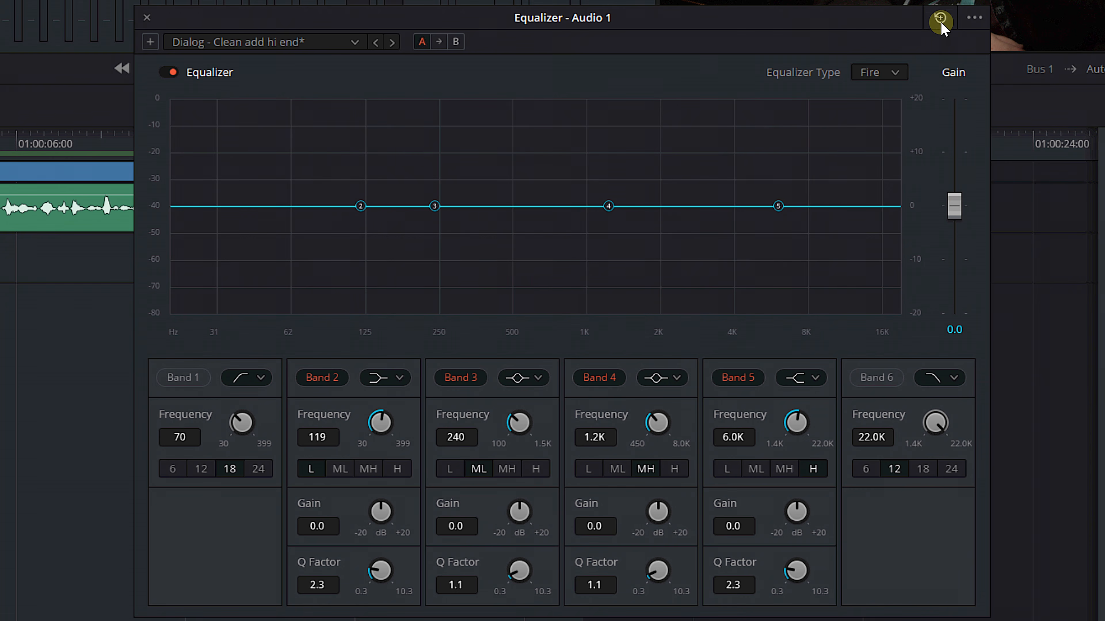
click(972, 21)
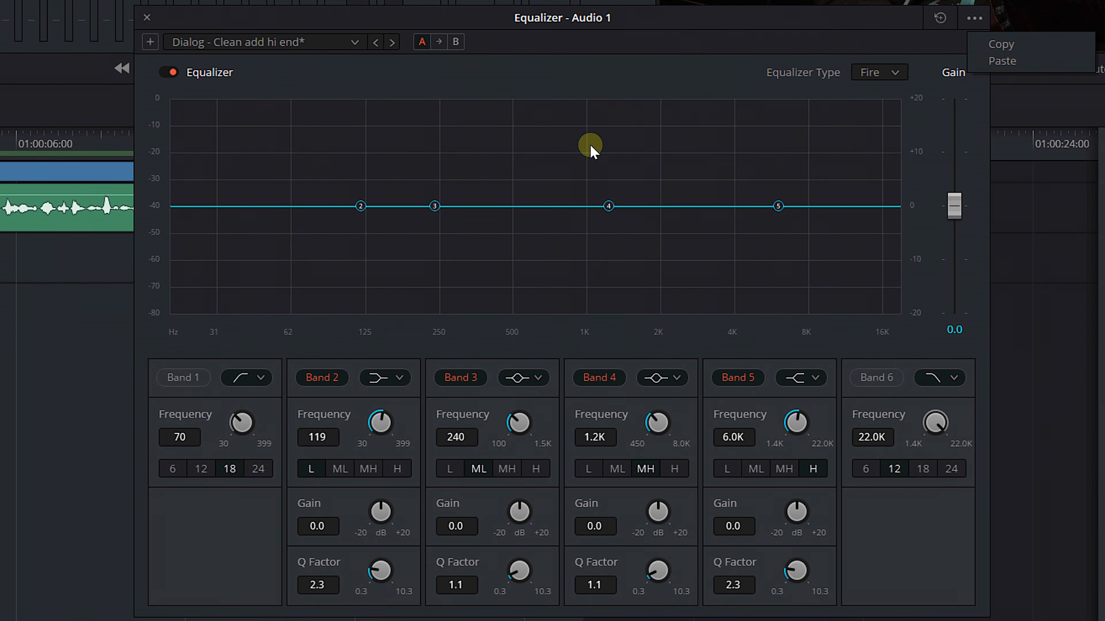
click(455, 42)
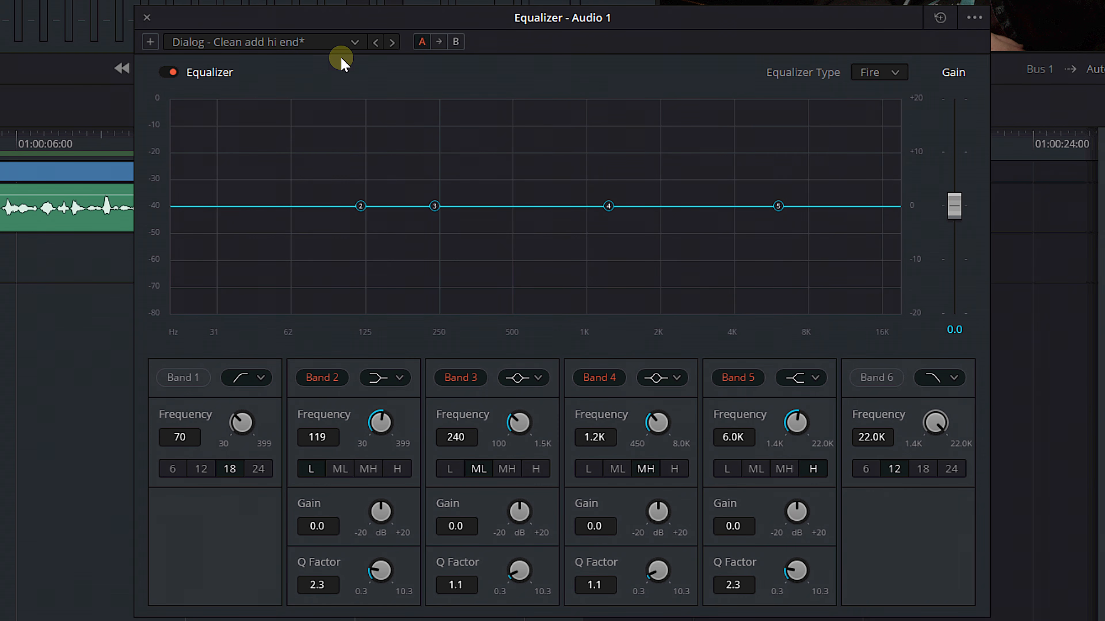
Load the equalizer presets Background Music Shaping, Jay SM57, Jay SM7b and Master EQ one after another
click(353, 42)
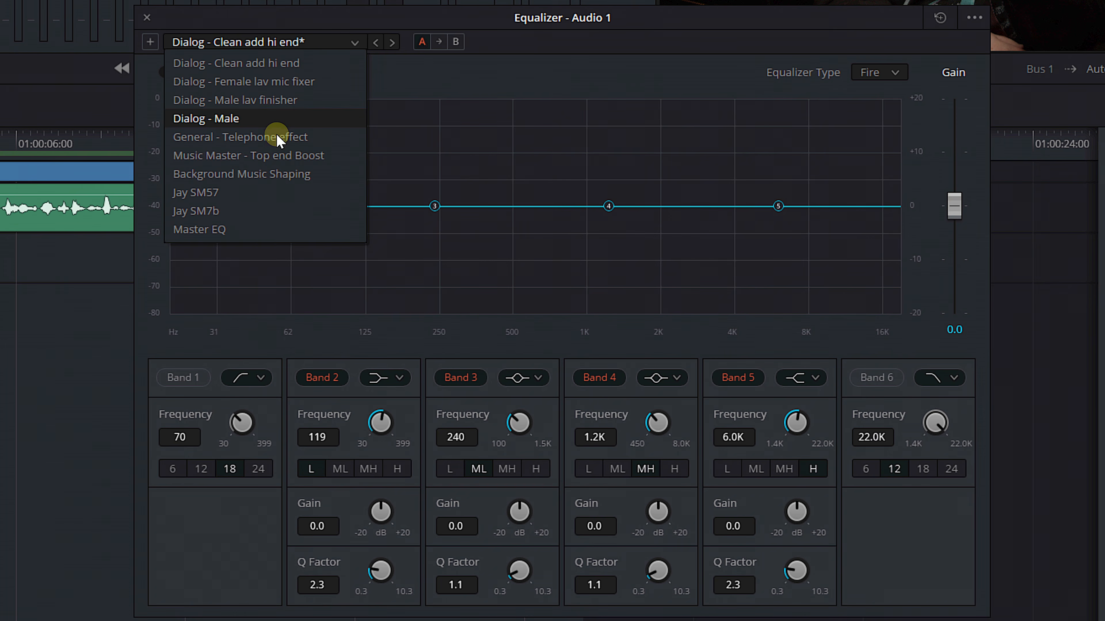
click(267, 174)
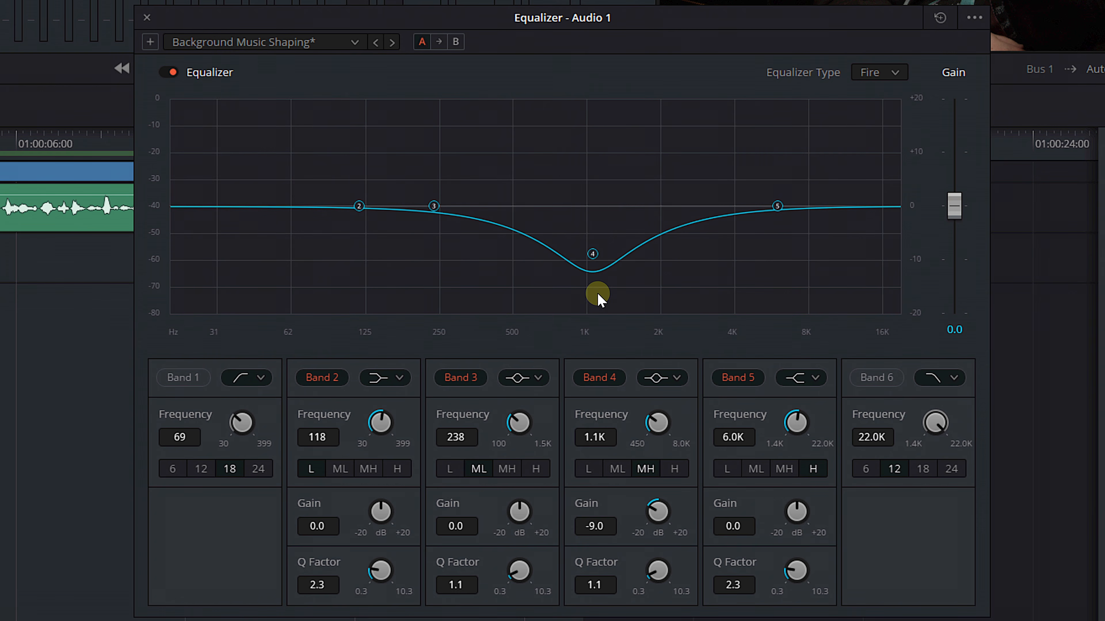
click(353, 43)
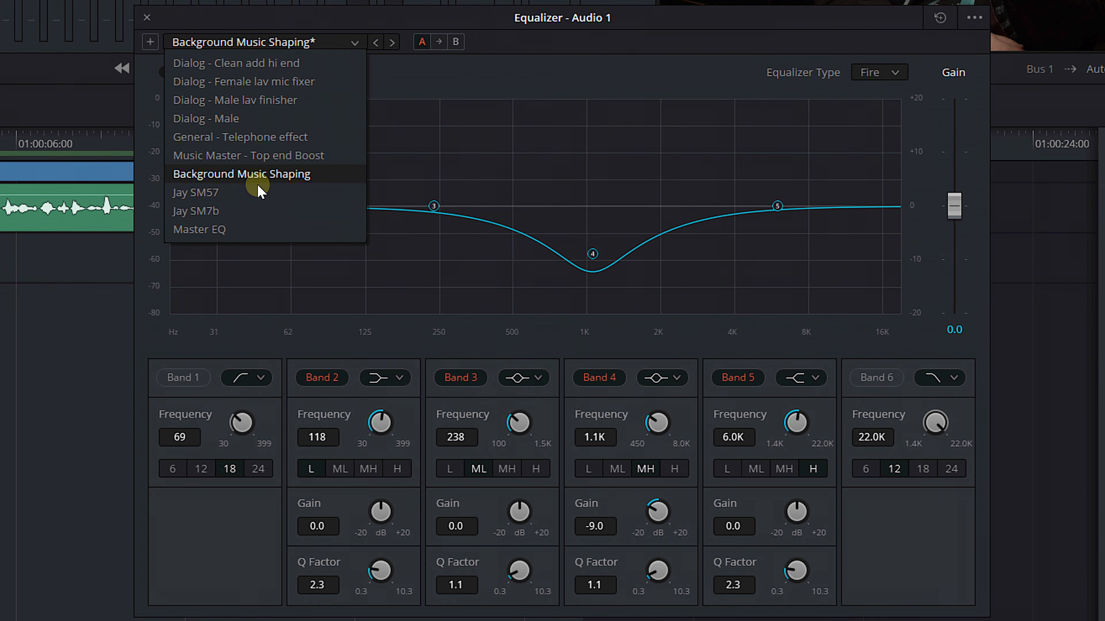
click(214, 201)
click(210, 40)
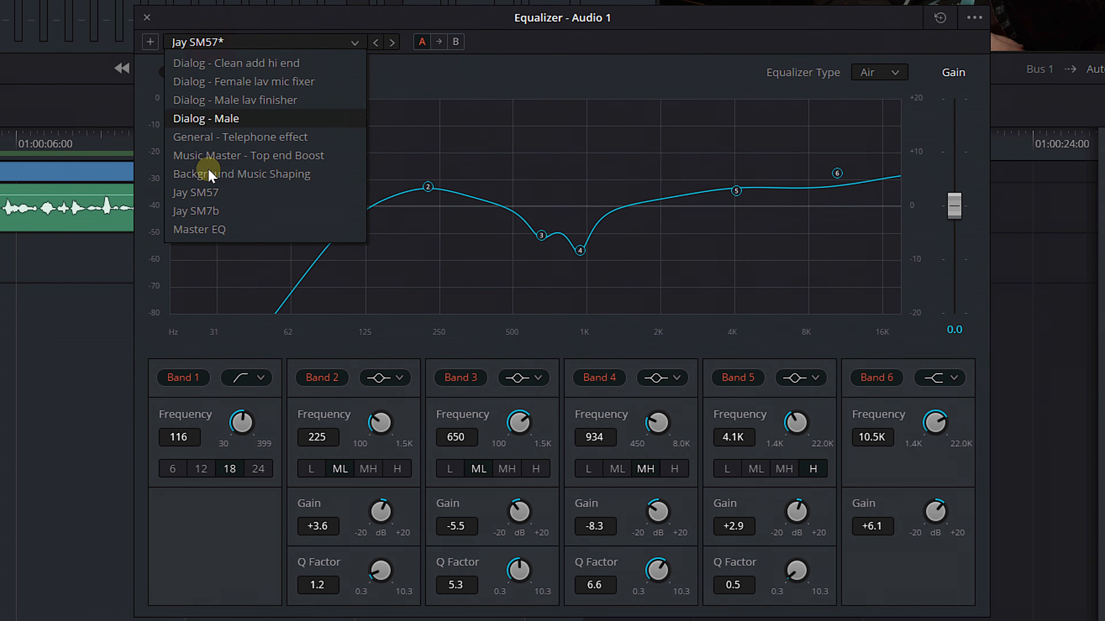
click(209, 212)
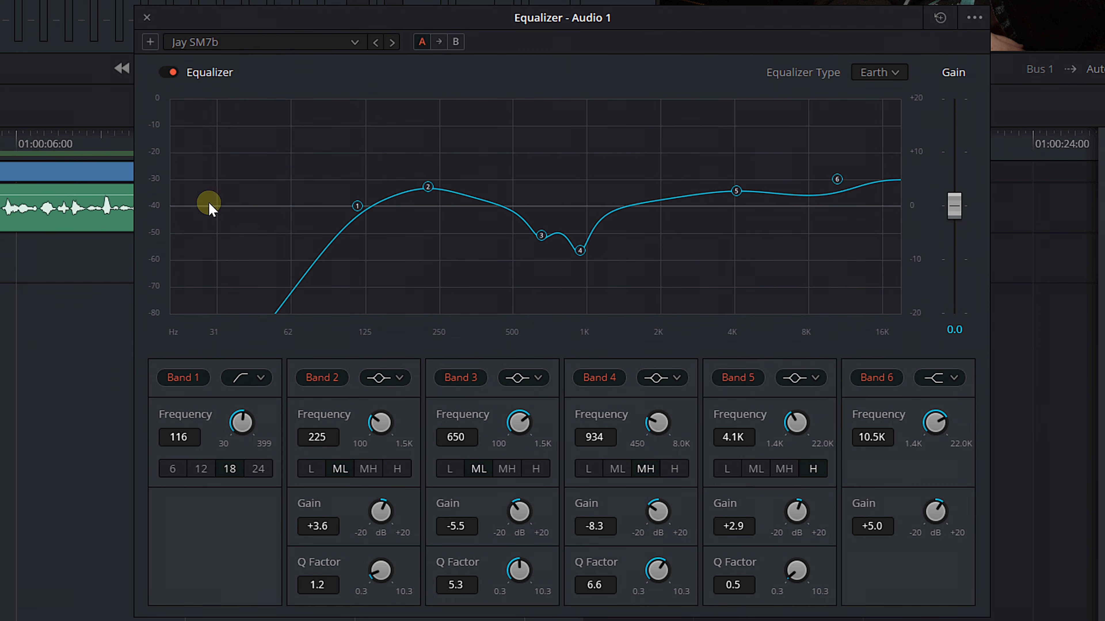
click(210, 43)
click(204, 229)
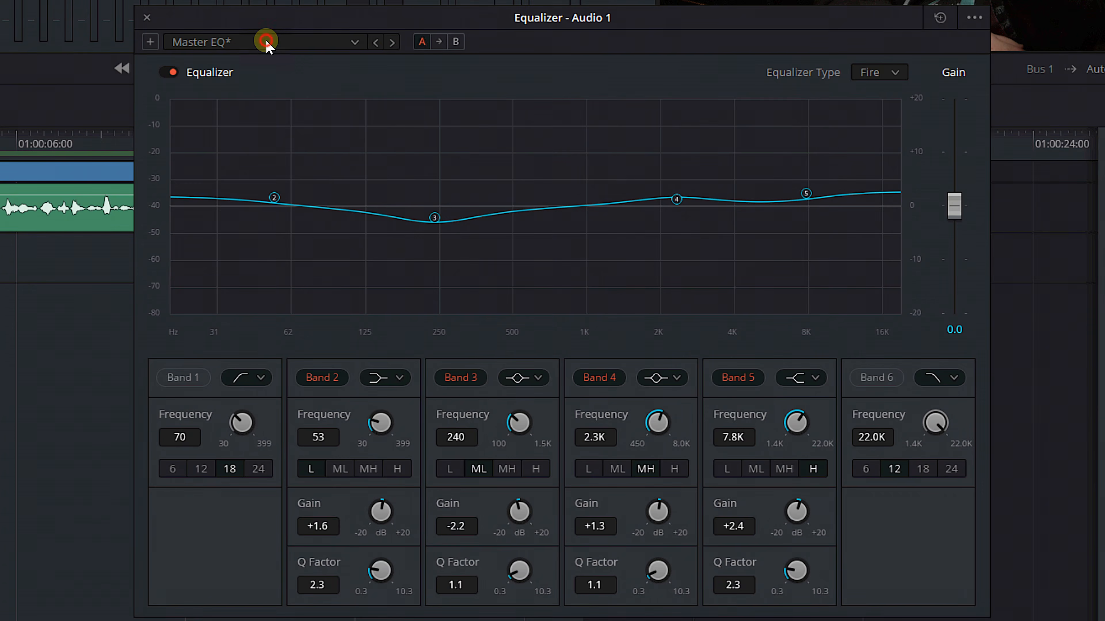
click(267, 41)
click(266, 41)
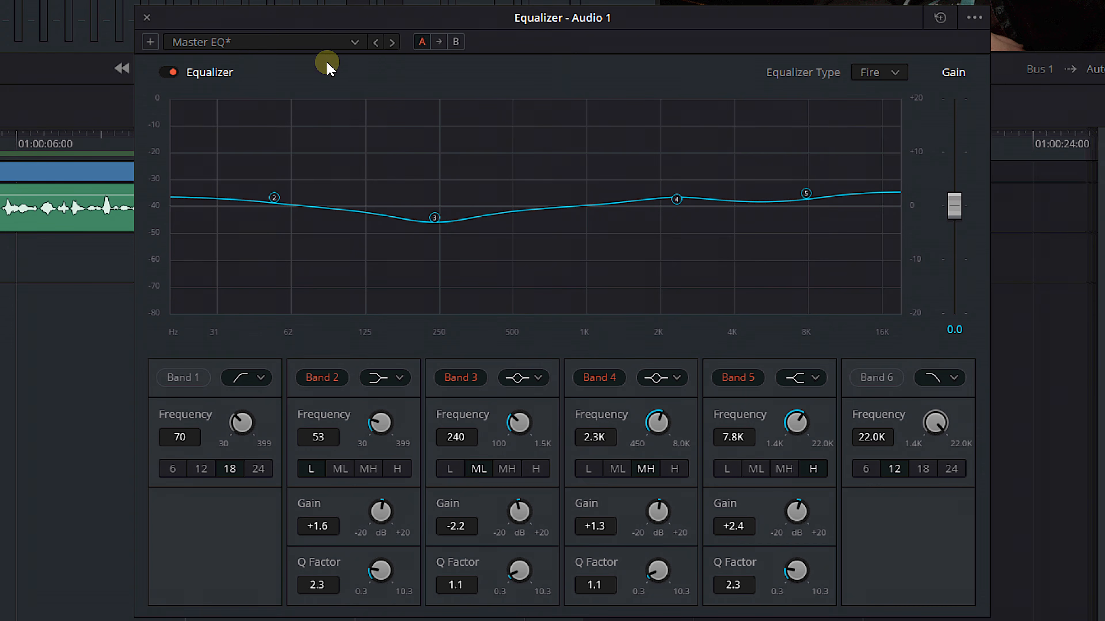
Step back and forth through the neighbouring equalizer presets, ending on Jay SM57
click(376, 43)
click(384, 43)
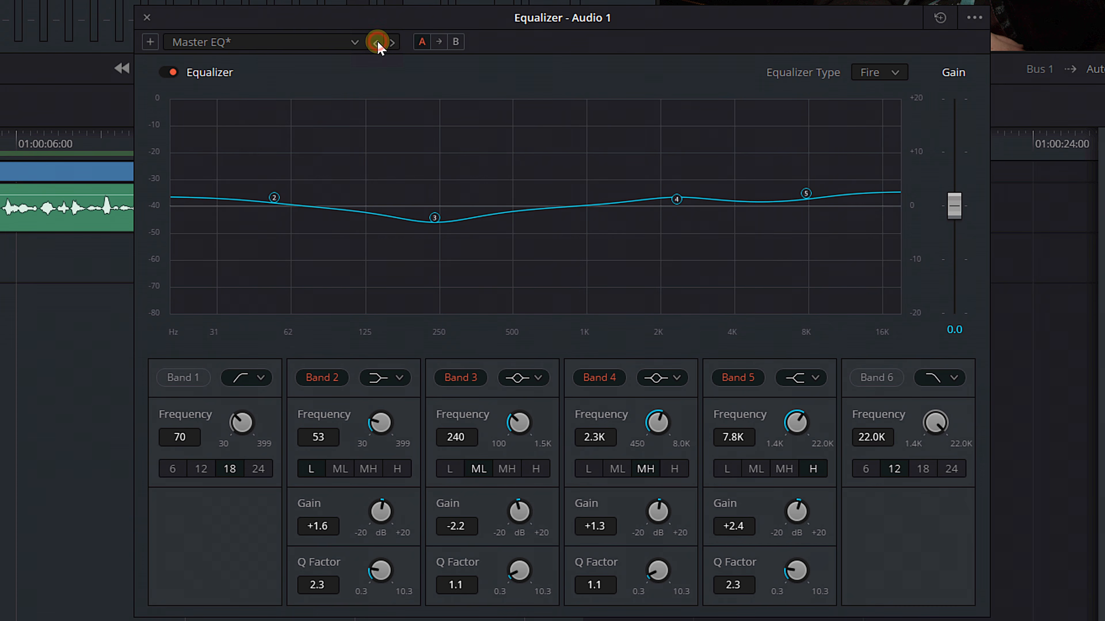
click(377, 42)
click(380, 45)
click(387, 45)
click(373, 45)
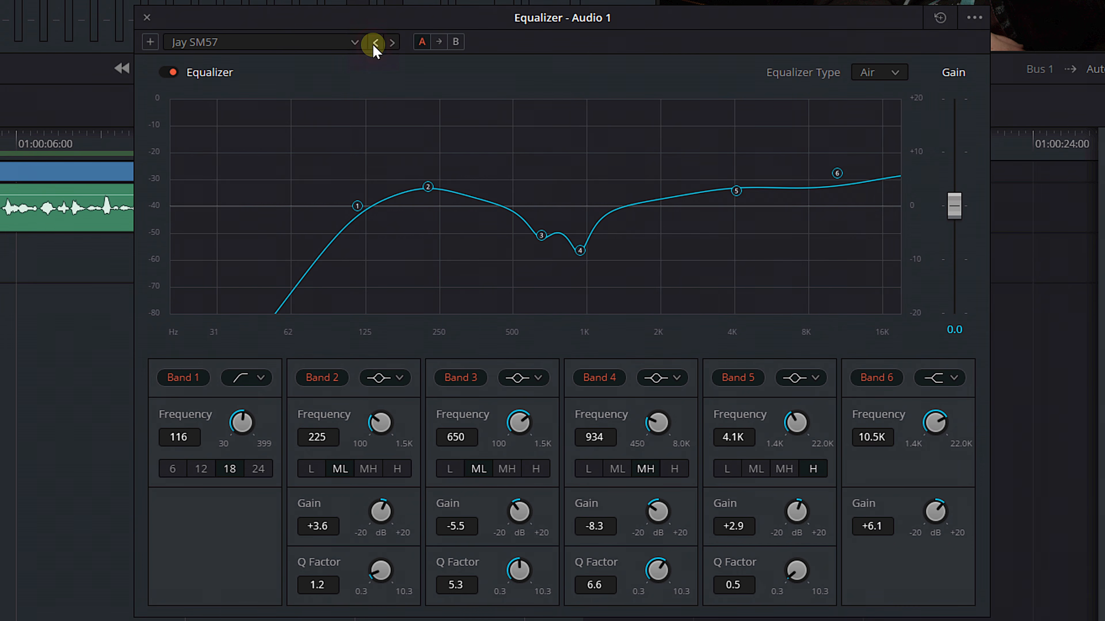
Reset the equalizer to a flat curve with Dialog - Clean add hi end as the preset
click(940, 19)
click(309, 47)
click(247, 57)
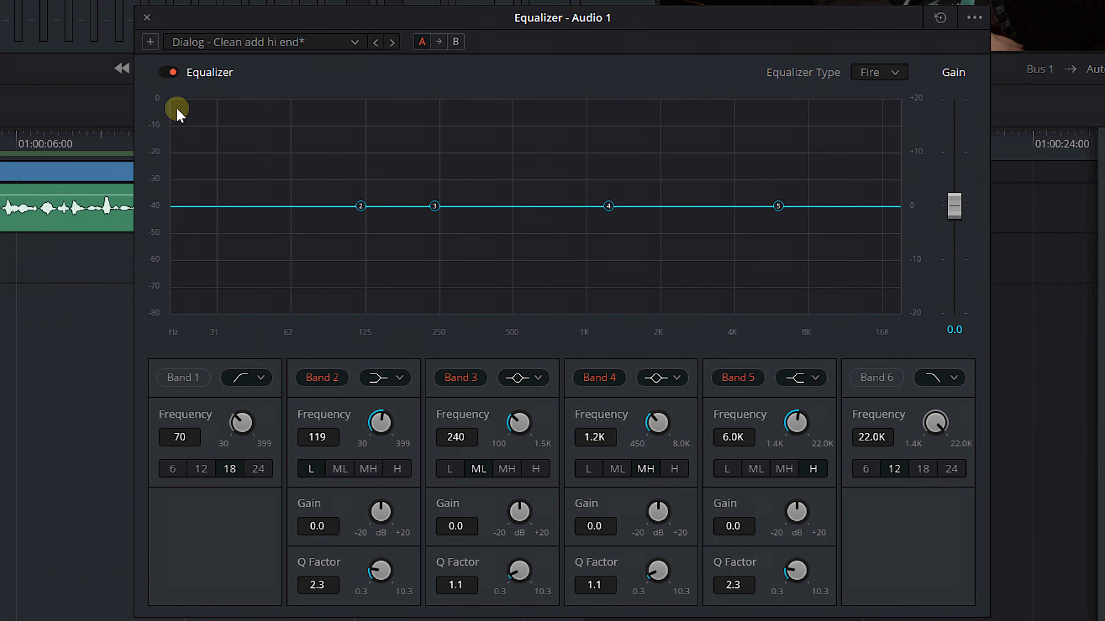
Start creating a new equalizer preset and cancel it
click(150, 42)
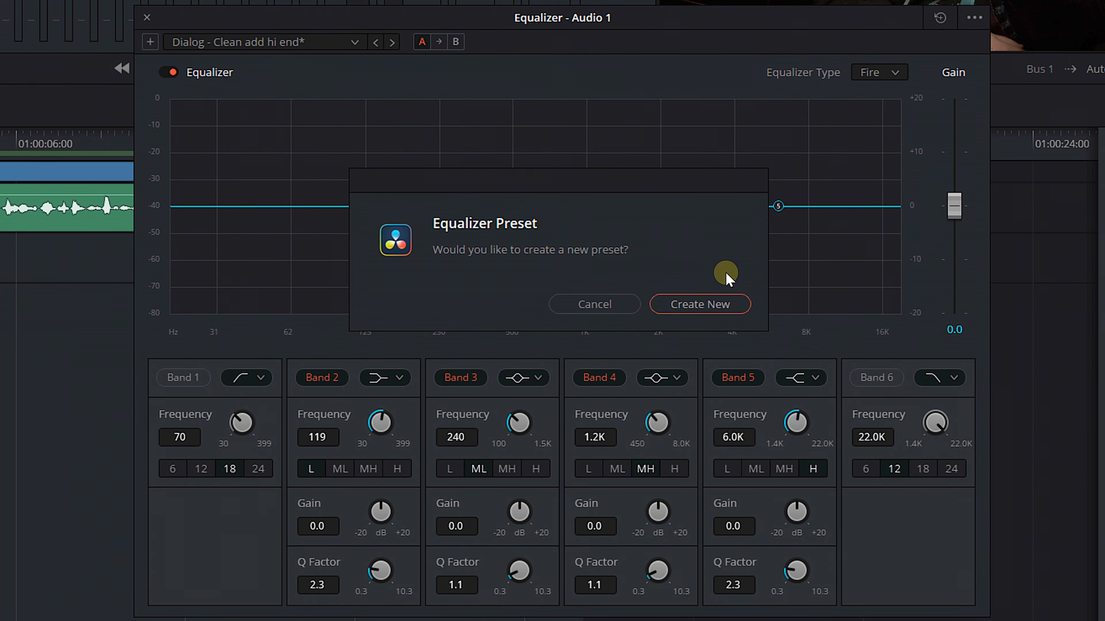
key(Escape)
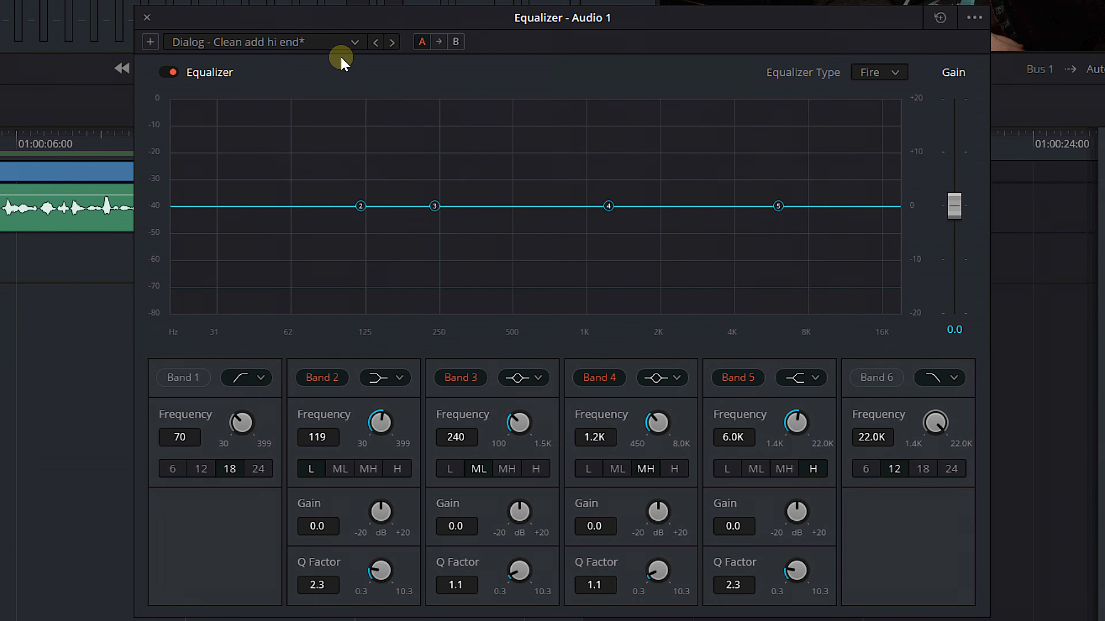
Compare the A and B equalizer settings, return to A, and toggle the equalizer off and on again
click(456, 42)
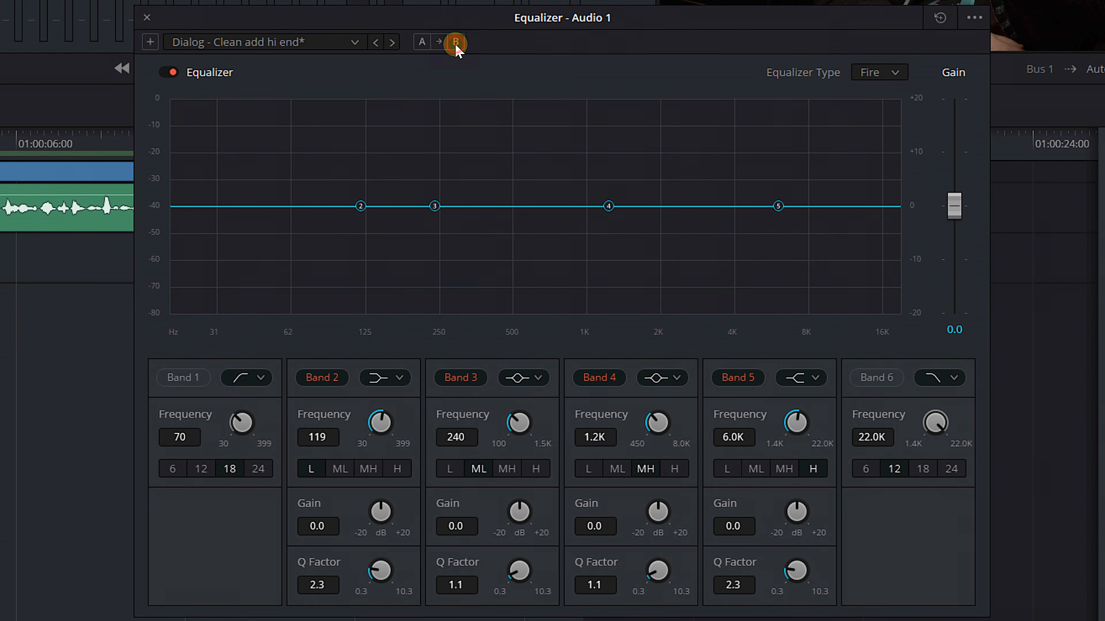
click(426, 46)
click(424, 44)
click(455, 45)
click(416, 44)
click(452, 46)
click(426, 46)
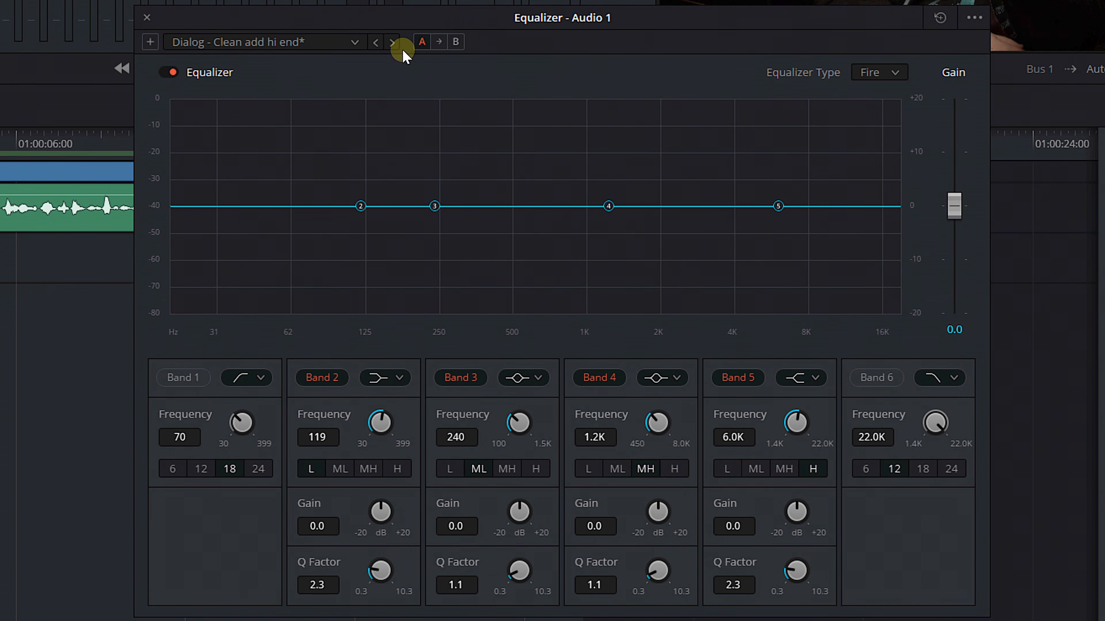
click(172, 70)
click(174, 70)
Change the equalizer type to Earth and play back the audio
click(895, 73)
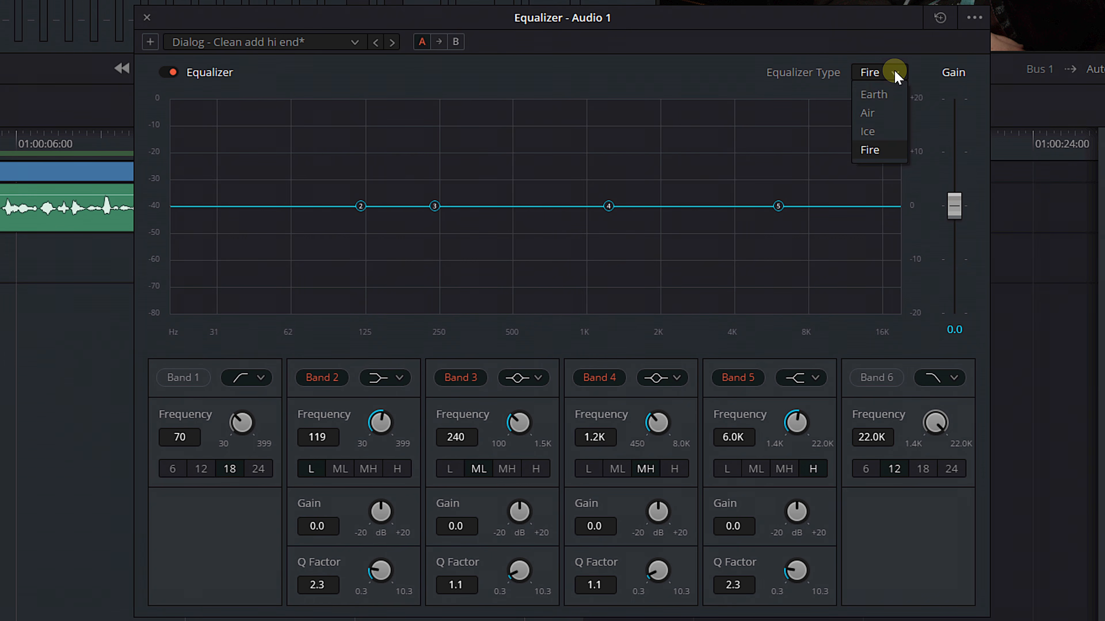
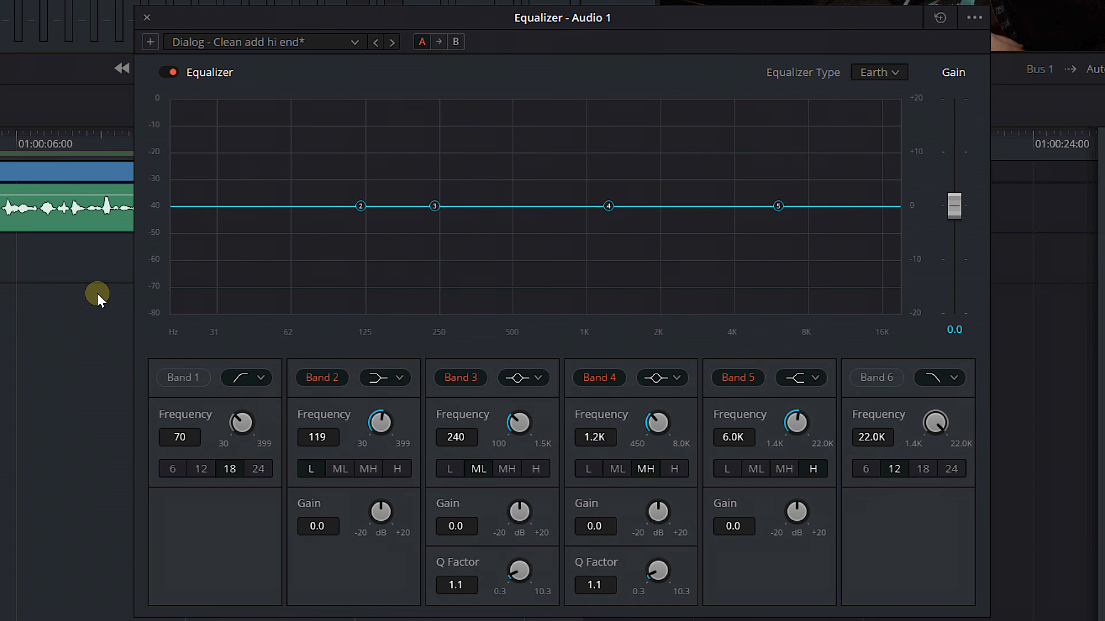
key(space)
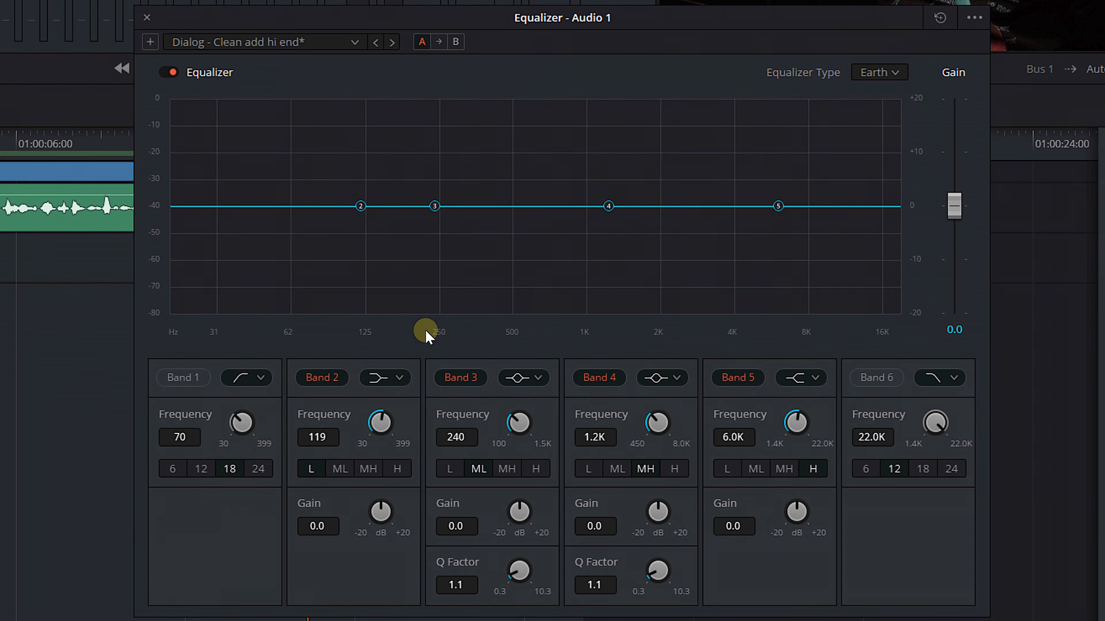
key(space)
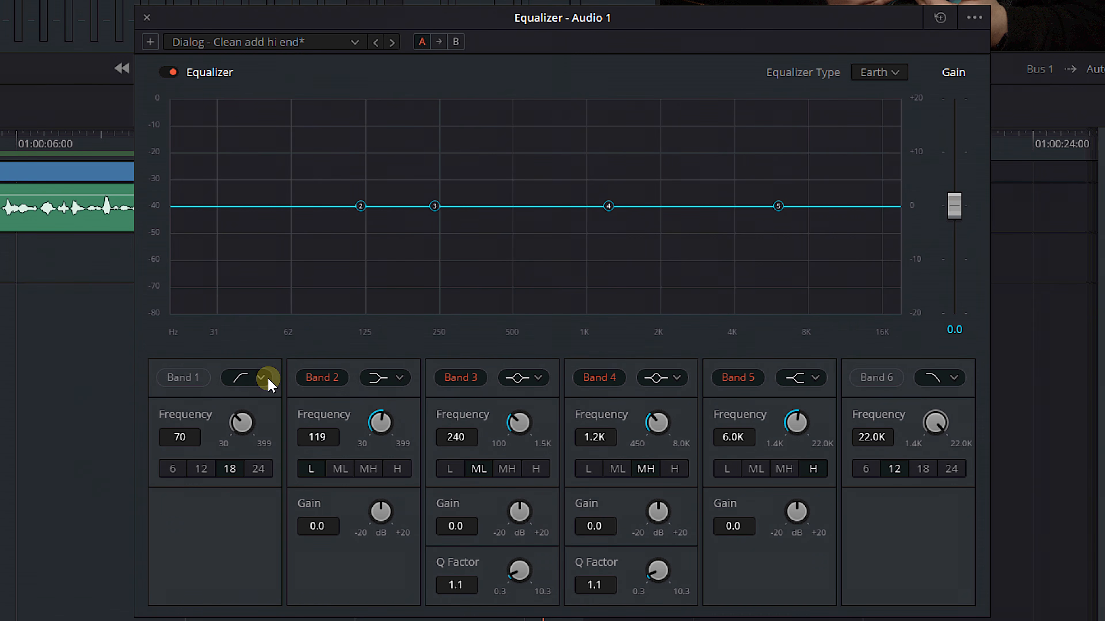
Enable the band 1 high-pass and band 6 low-pass filters, and lower band 6's frequency to 11.7K
click(174, 378)
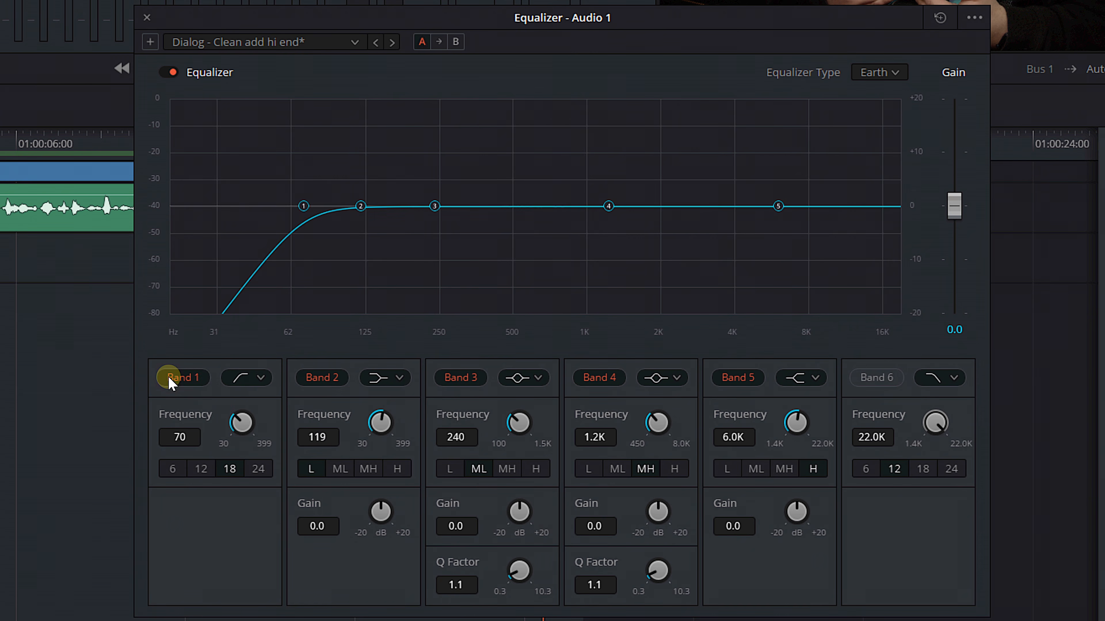
click(898, 377)
drag(911, 419, 868, 428)
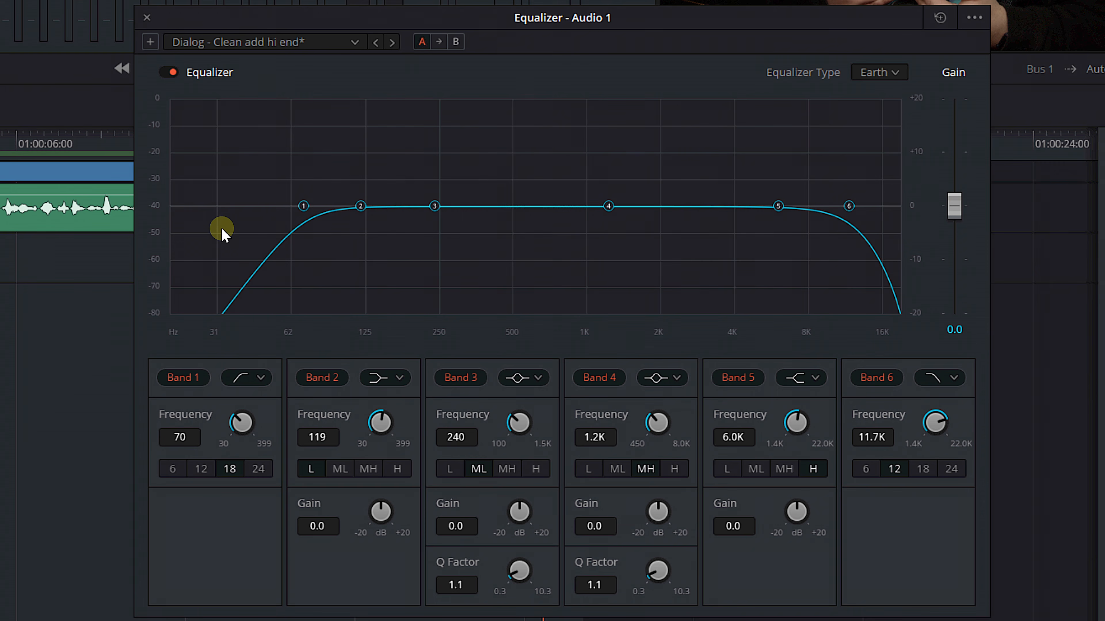
Change band 1 to a bell filter and try out its gain
click(261, 378)
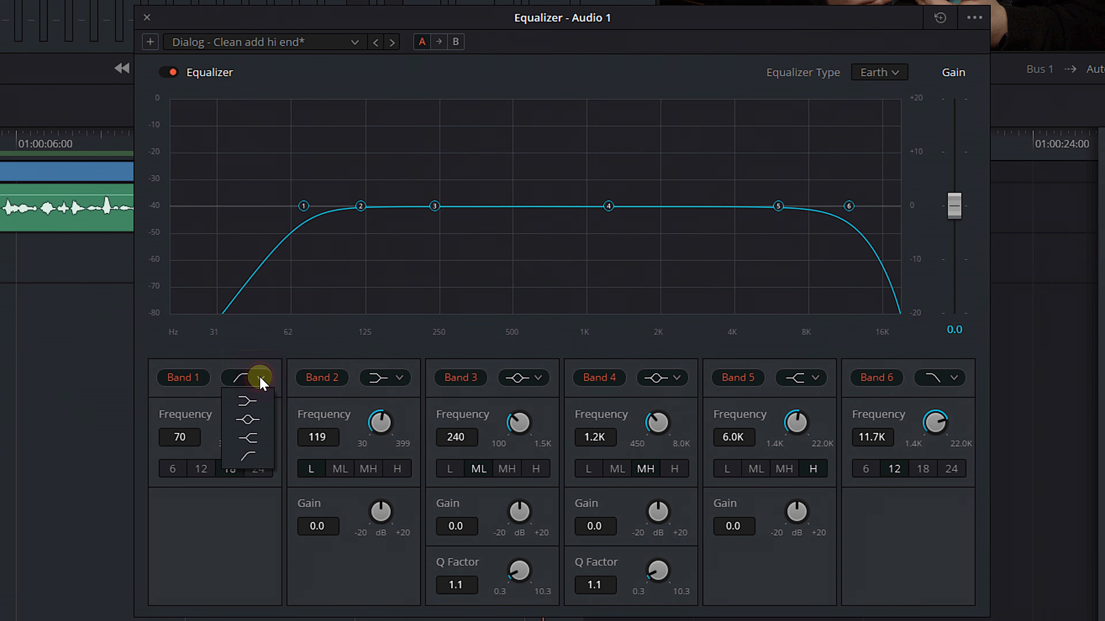
click(249, 420)
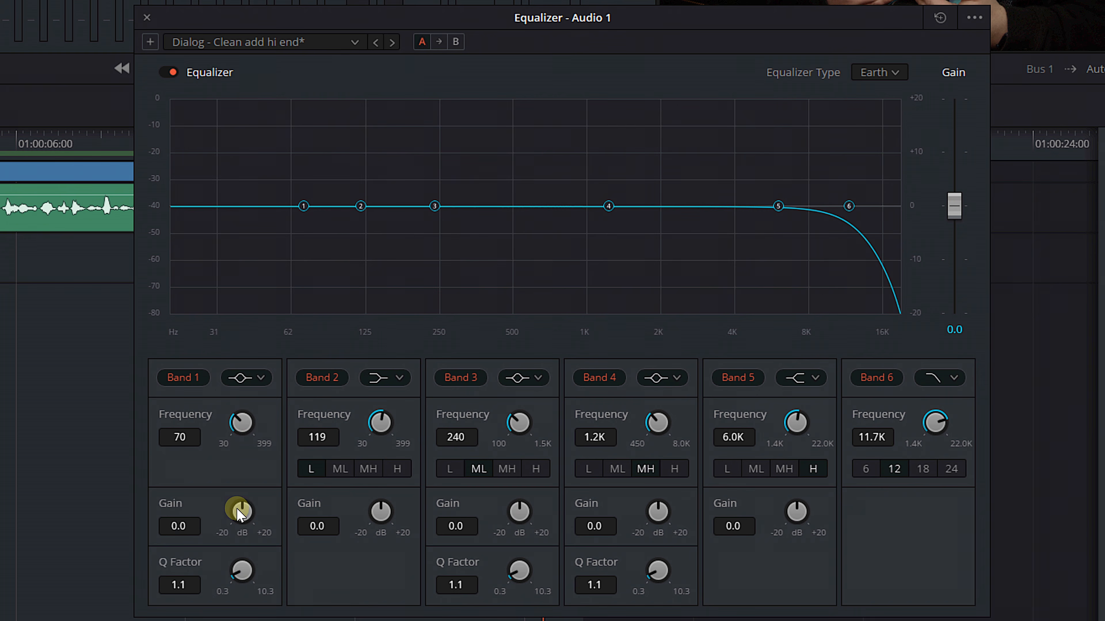
mouse_move(241, 514)
mouse_down()
mouse_move(281, 518)
mouse_move(188, 513)
mouse_move(300, 526)
mouse_move(190, 520)
mouse_move(239, 515)
mouse_move(240, 526)
mouse_up()
Change band 1 to a low-shelf filter and try out its gain
click(242, 378)
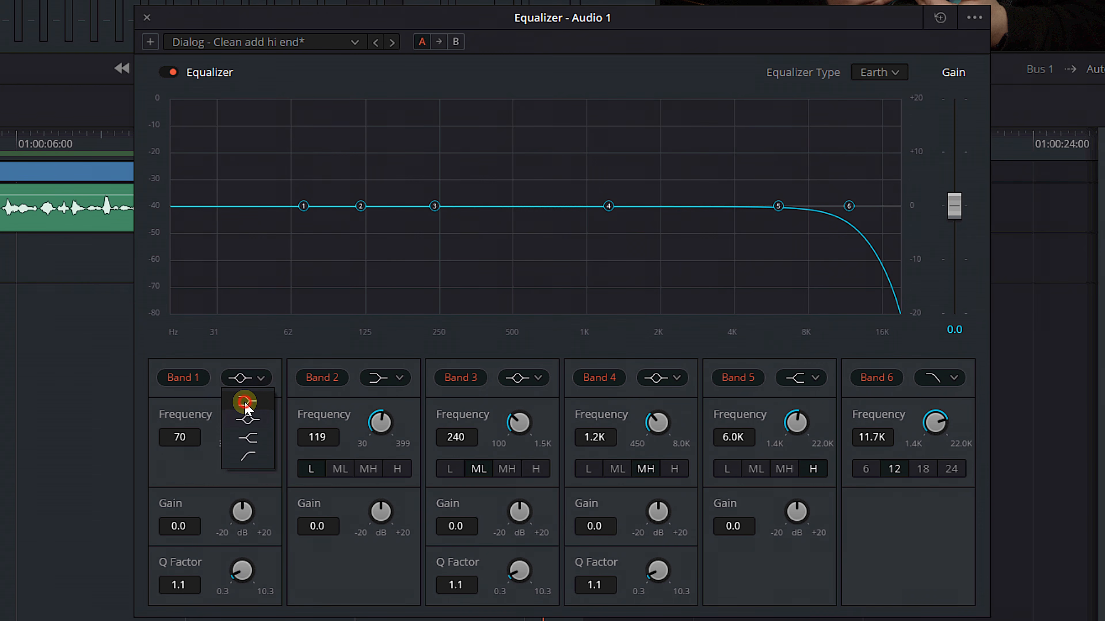
click(245, 401)
mouse_move(243, 518)
mouse_down()
mouse_move(305, 526)
mouse_move(126, 492)
mouse_move(296, 500)
mouse_move(251, 501)
mouse_up()
Try band 1 as a high-shelf filter with different gain, and return it to a high-pass filter
click(242, 378)
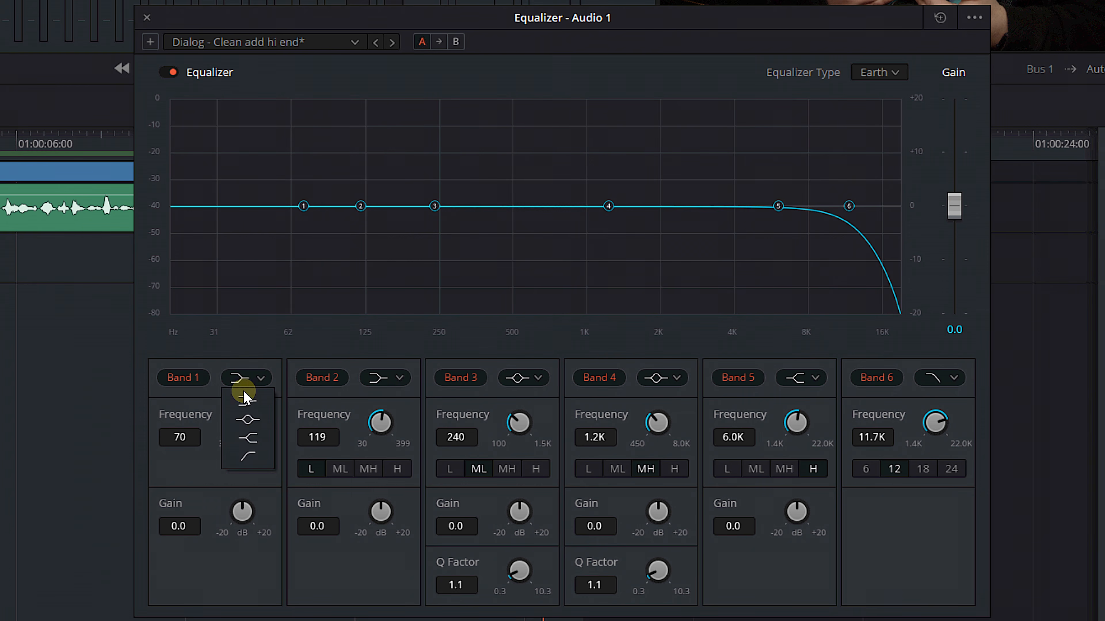
click(252, 438)
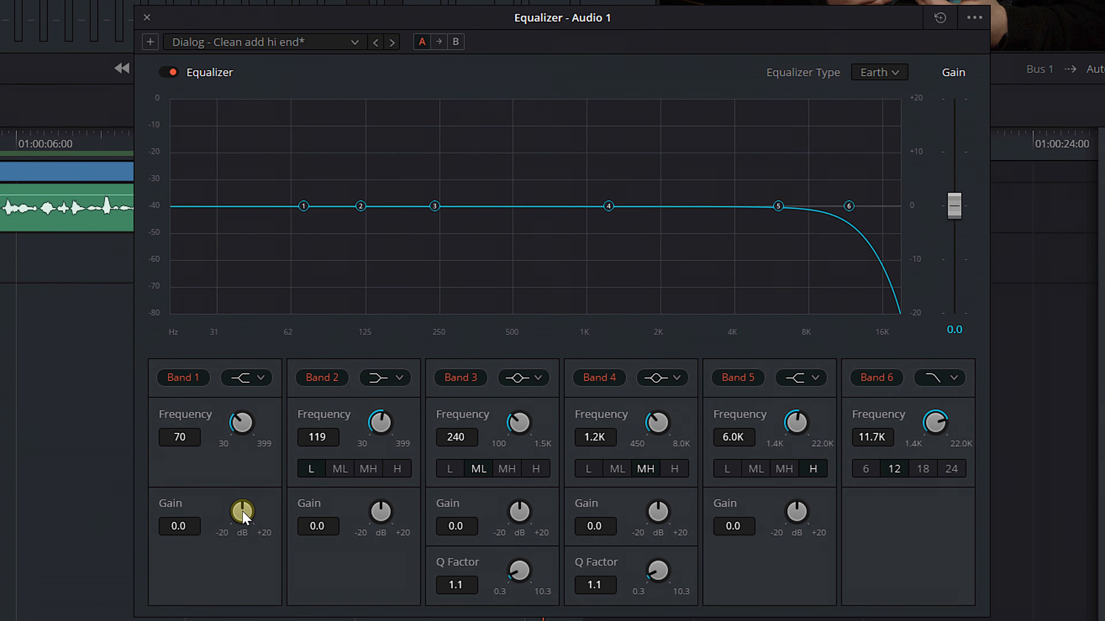
drag(250, 517, 85, 507)
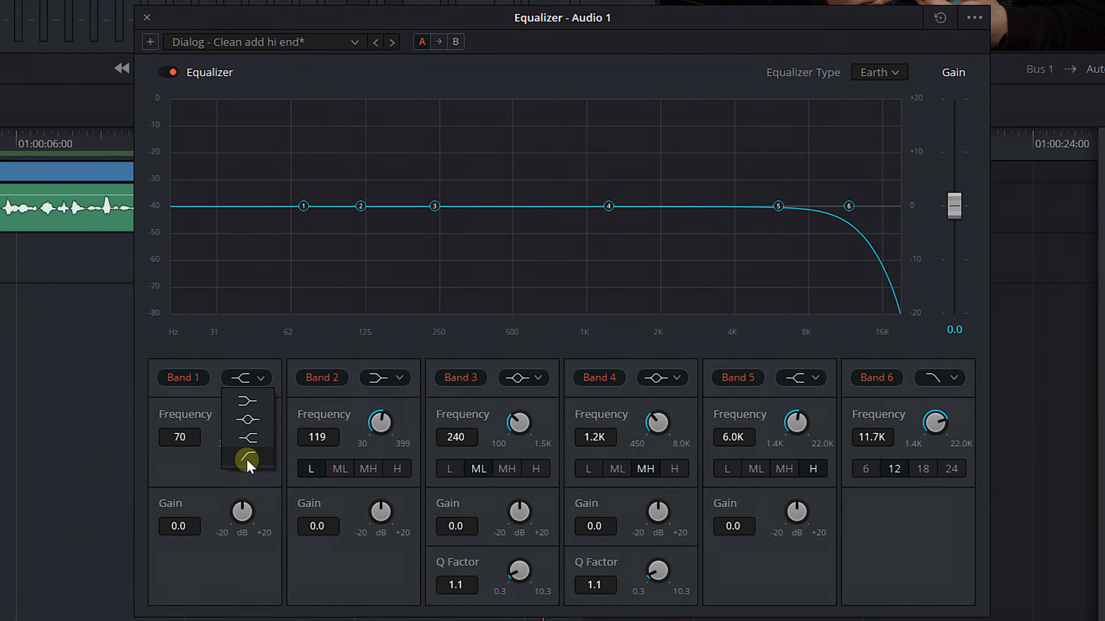
click(246, 458)
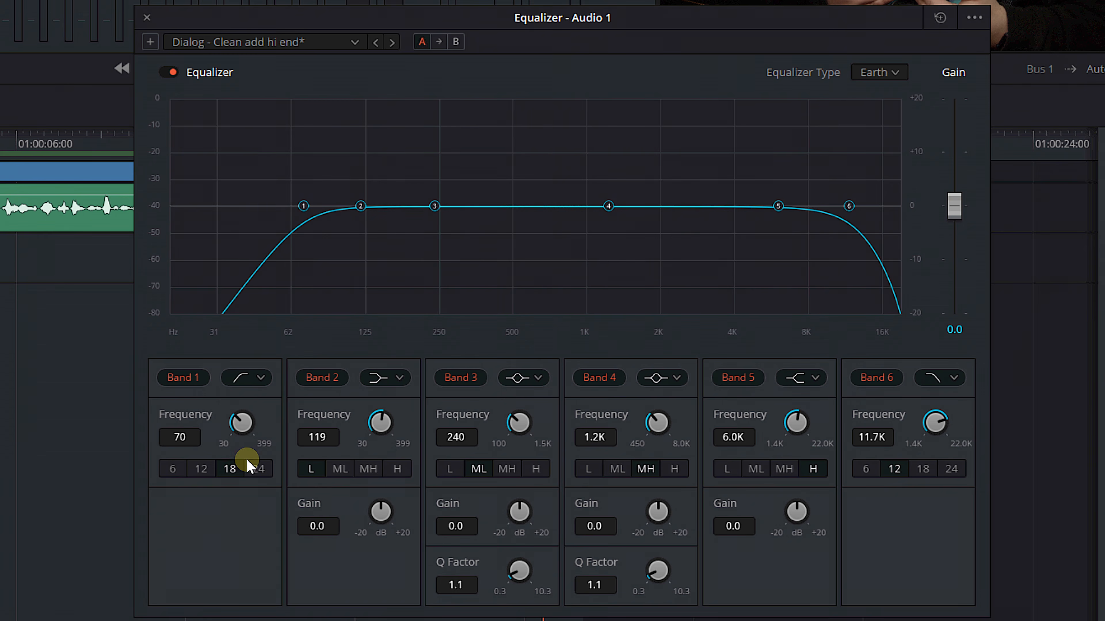
Change band 1 to a bell filter and boost its gain to +6.2 dB
click(247, 378)
click(243, 423)
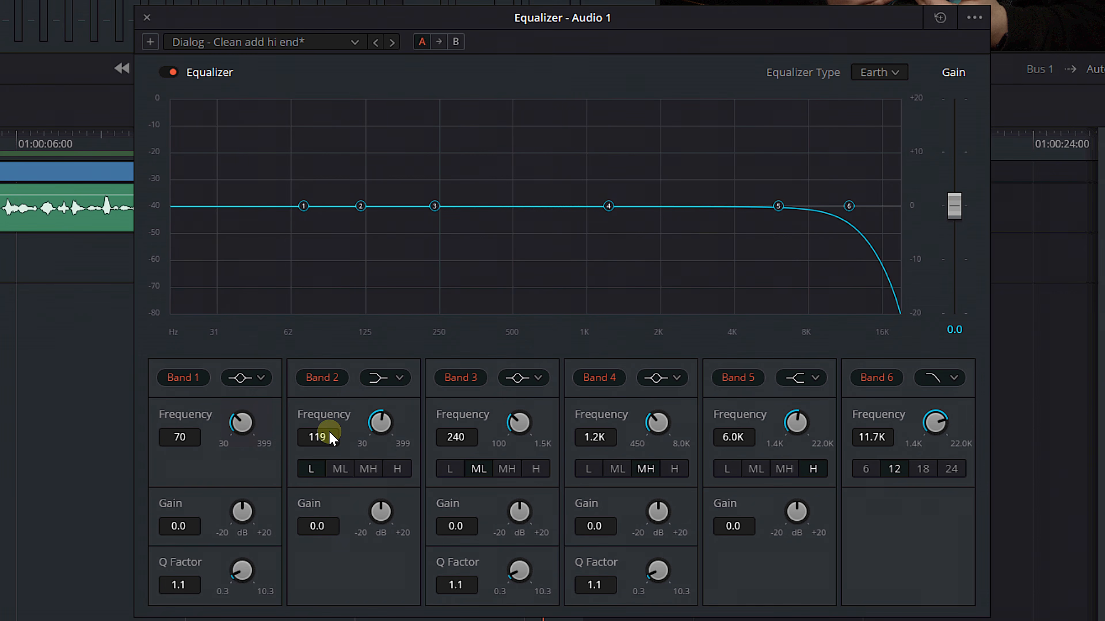
mouse_move(240, 422)
mouse_down()
mouse_move(518, 414)
mouse_move(241, 420)
mouse_move(160, 433)
mouse_move(304, 428)
mouse_move(194, 435)
mouse_move(242, 426)
mouse_up()
drag(242, 512, 290, 531)
Try band 1's Q factor at 10.3 and 0.3, and reset its gain to 0.0 and Q factor to 1.1
drag(242, 570, 674, 557)
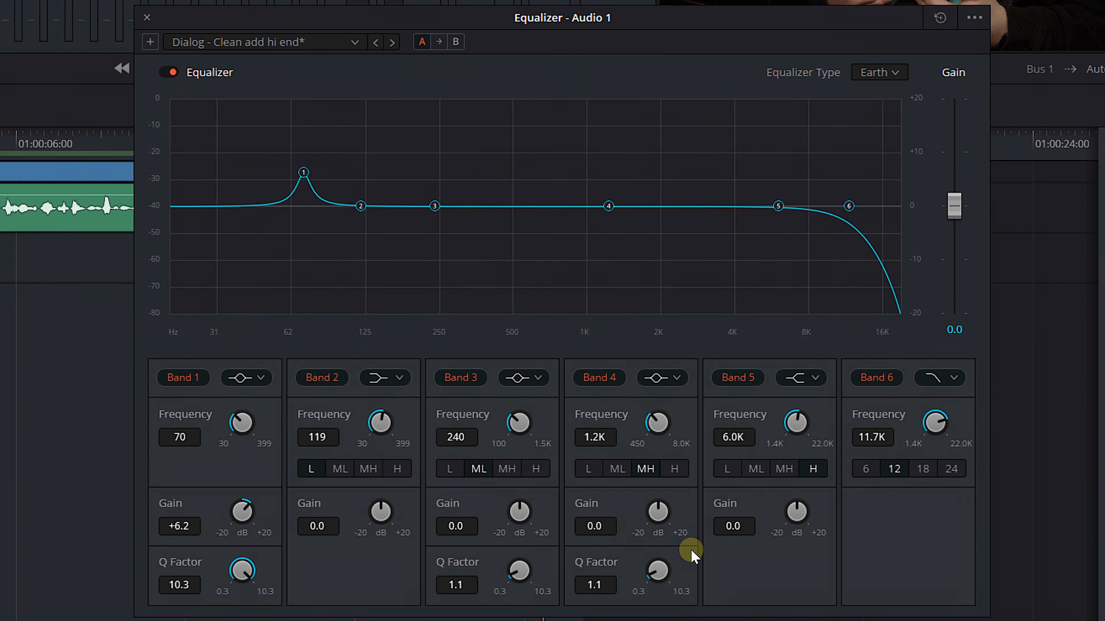
drag(753, 547, 169, 573)
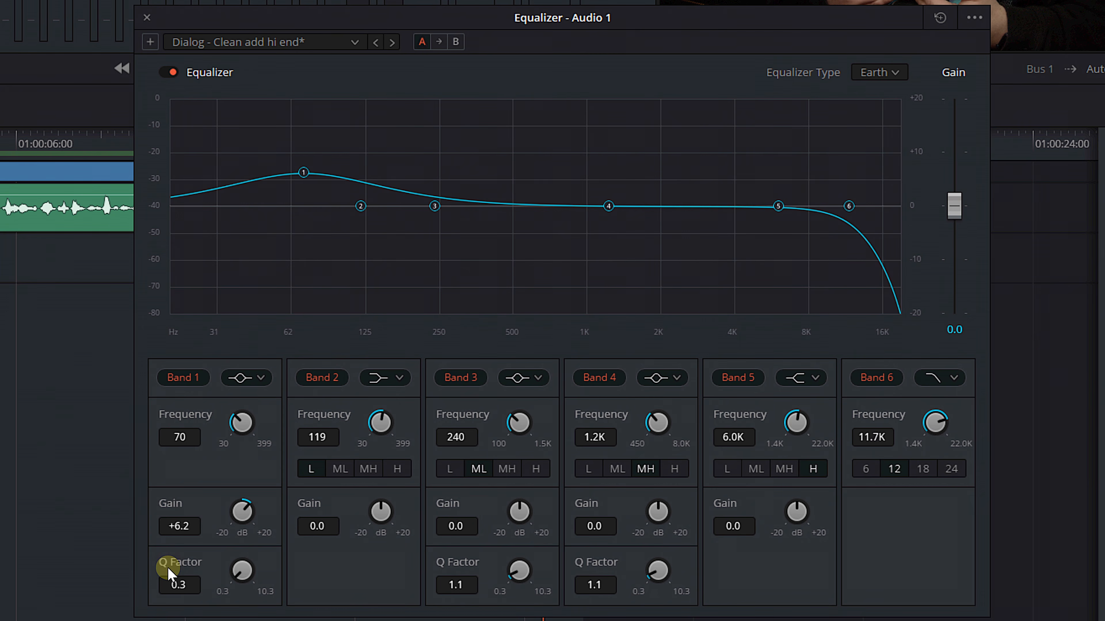
double_click(242, 511)
click(241, 571)
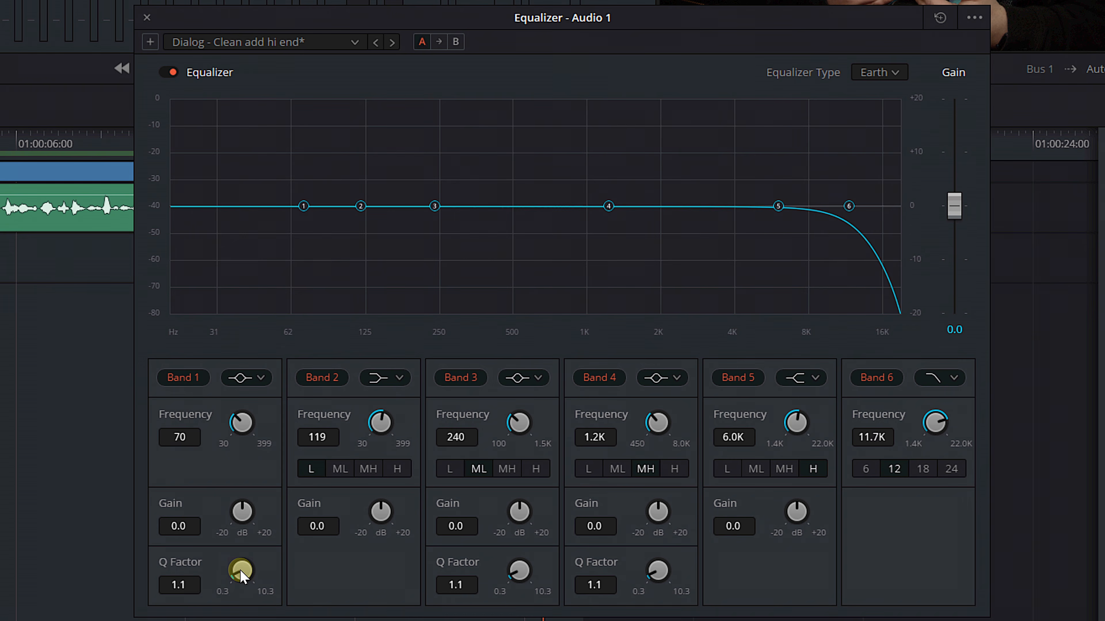
Change band 1 to a high-pass filter, compare its slopes at 6, 12, 18 and 24, and return the slope to 18
click(261, 377)
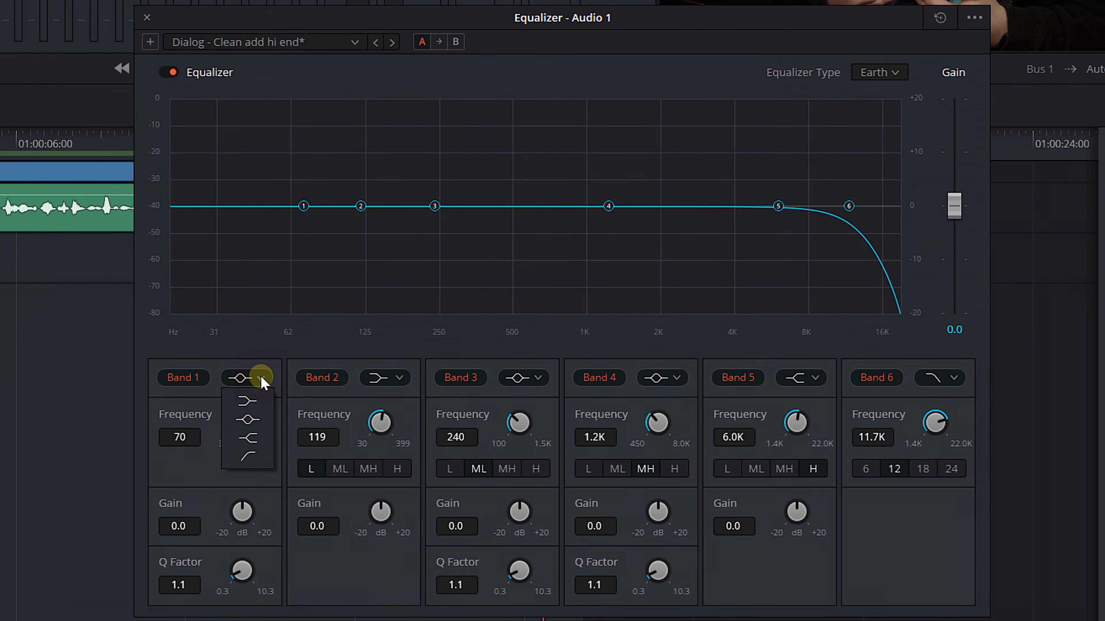
click(250, 460)
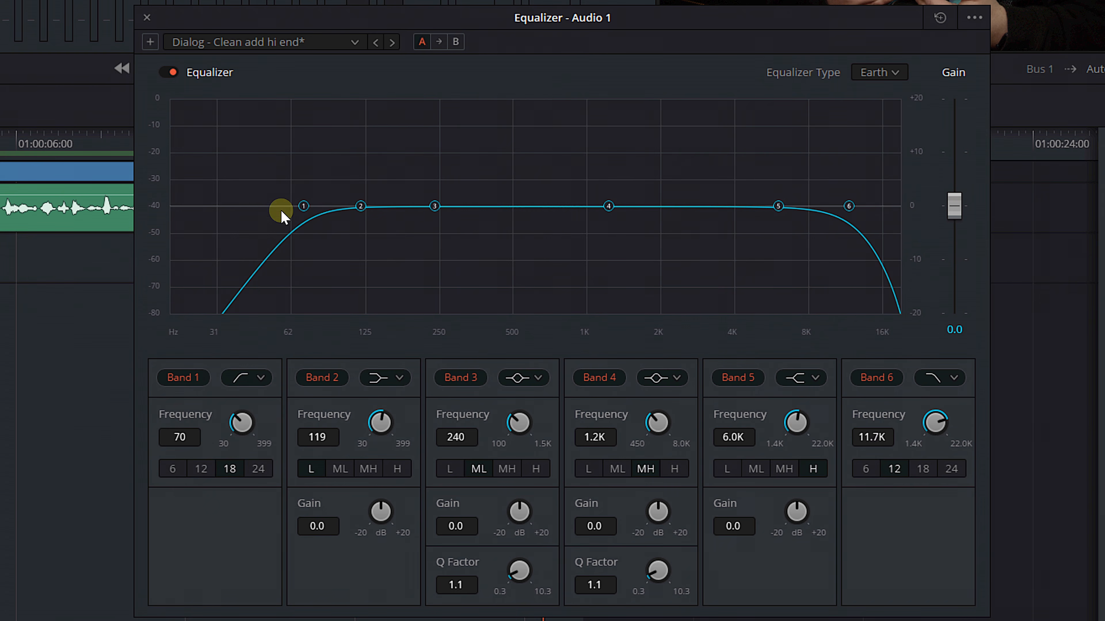
click(168, 469)
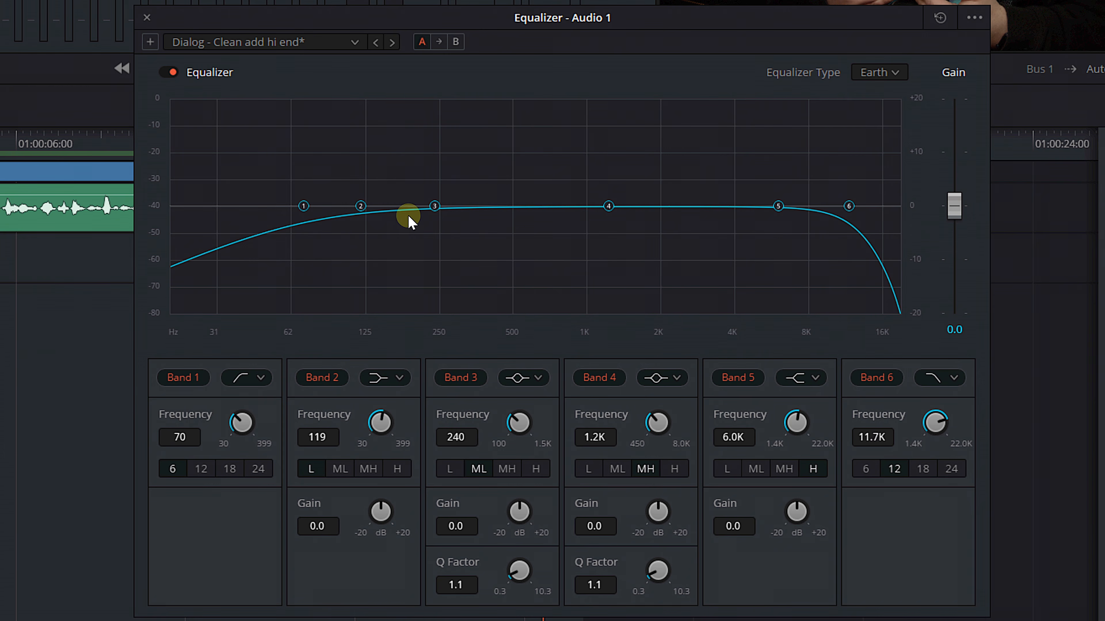
click(201, 469)
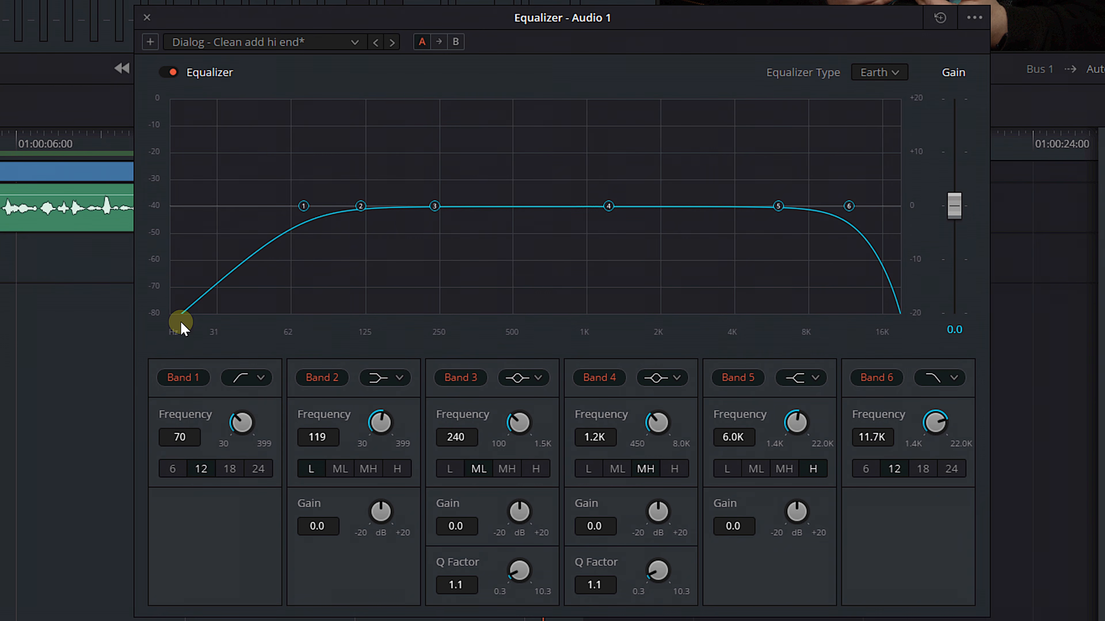
click(229, 469)
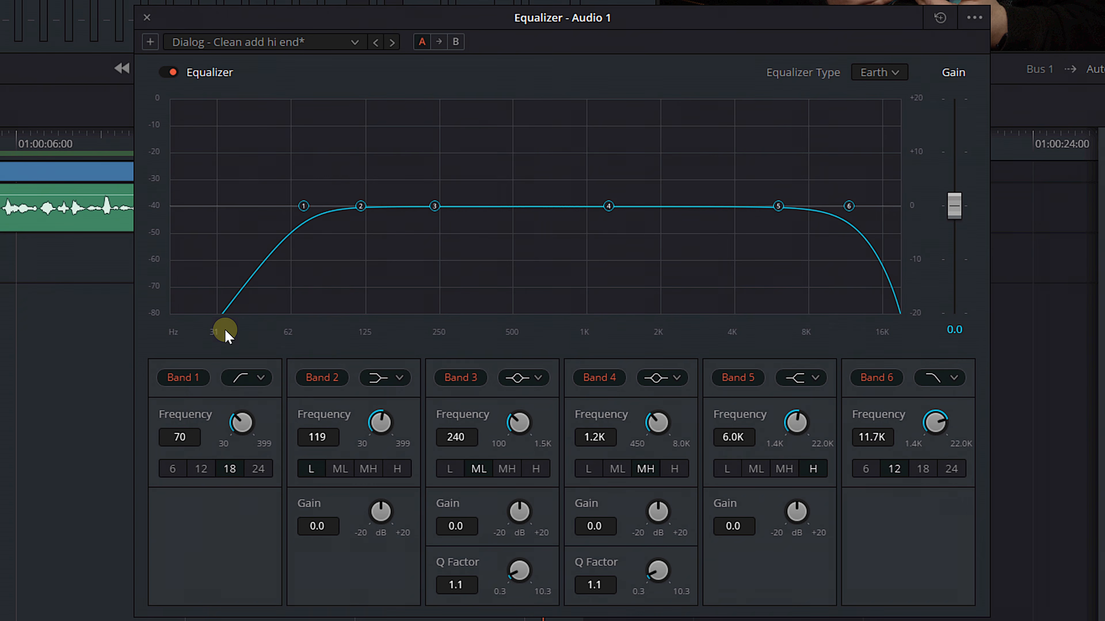
click(258, 469)
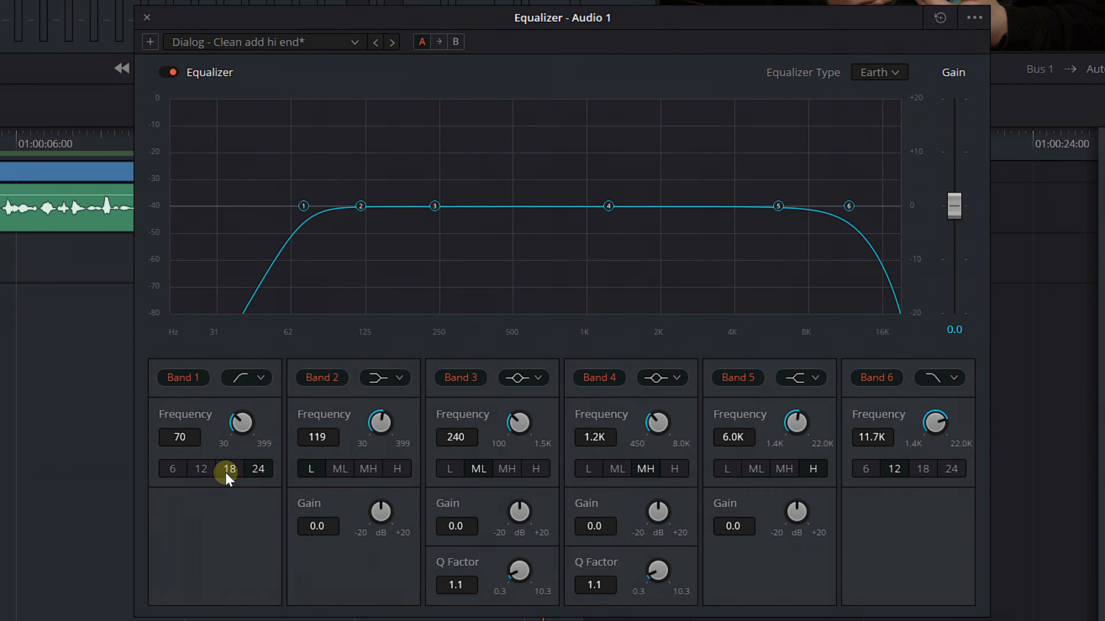
click(231, 473)
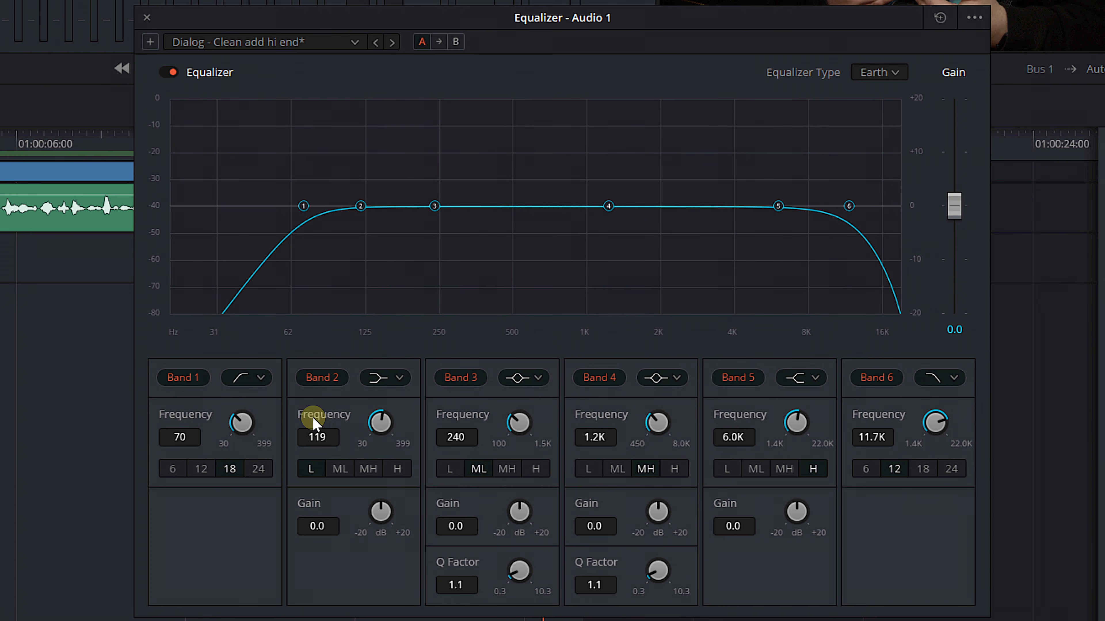
Try band 2 as a notch filter, and change it to a bell filter
click(387, 377)
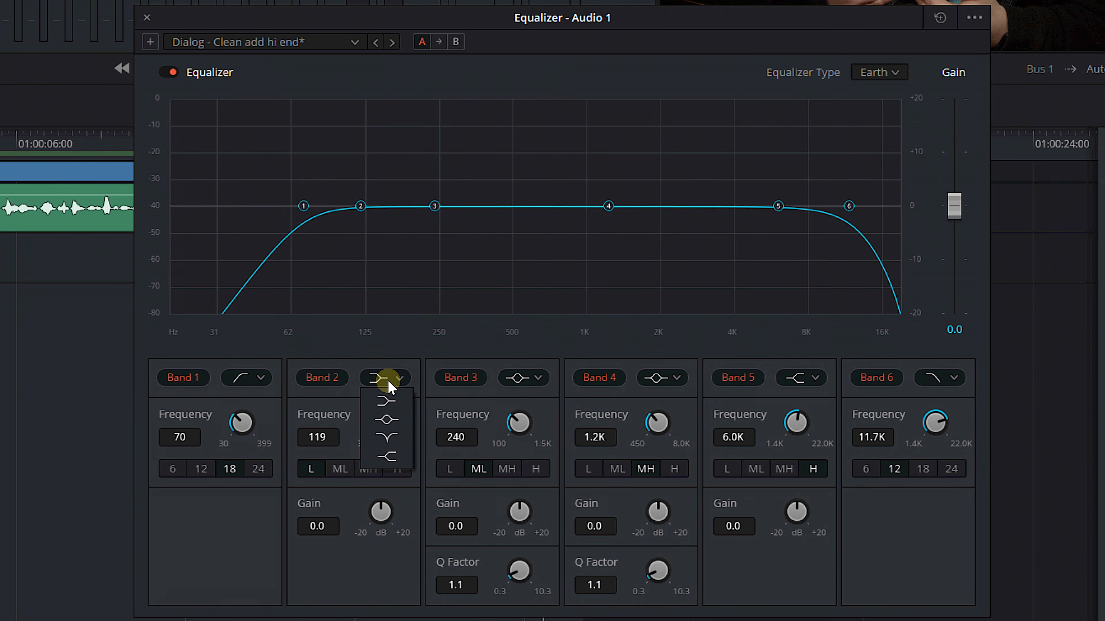
click(387, 439)
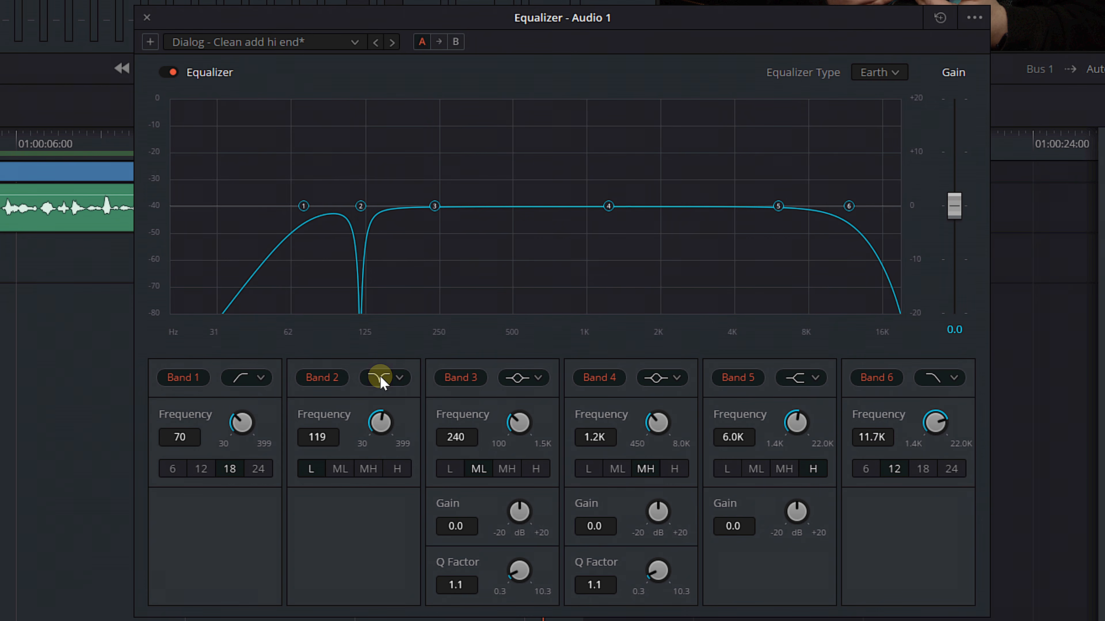
click(379, 385)
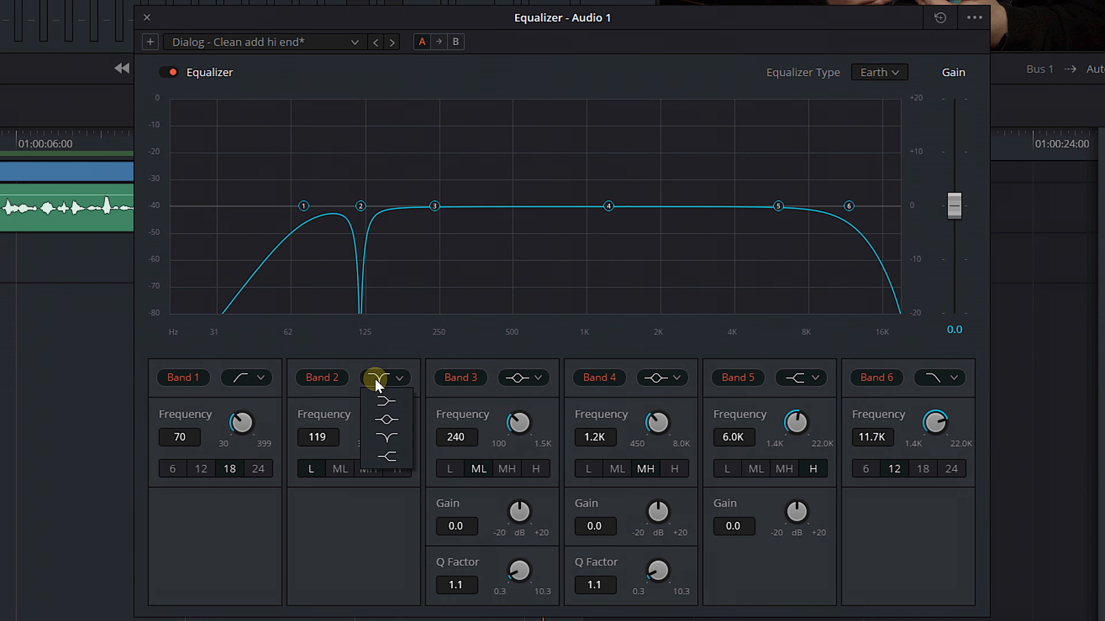
click(387, 421)
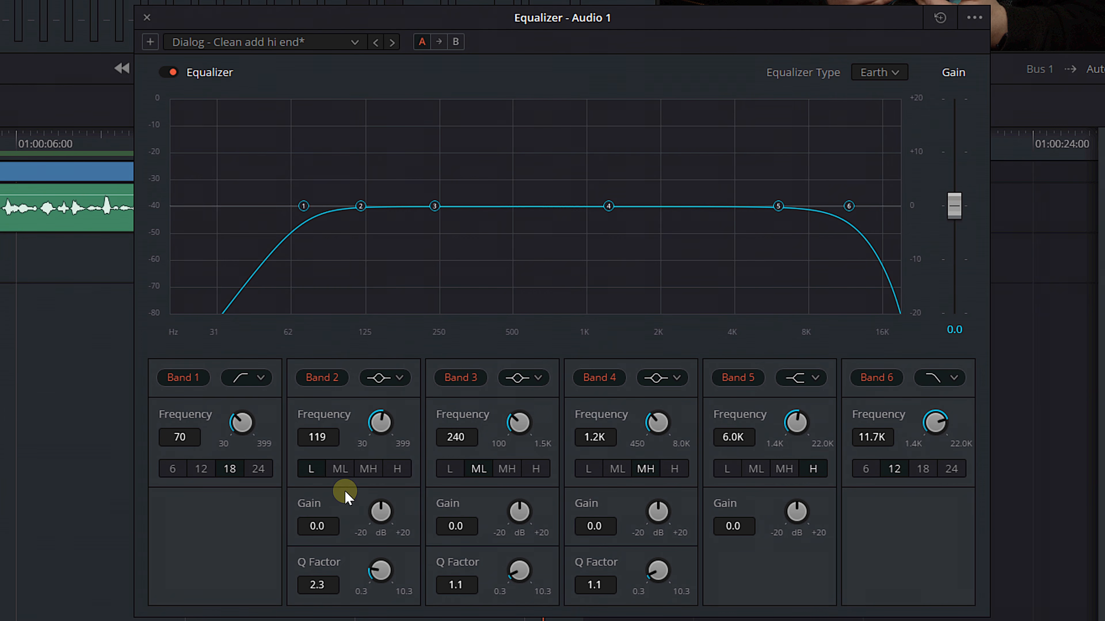
Try band 2's ML, MH and H frequency ranges, return it to L, and sweep its frequency up to 399 Hz
click(339, 472)
click(366, 472)
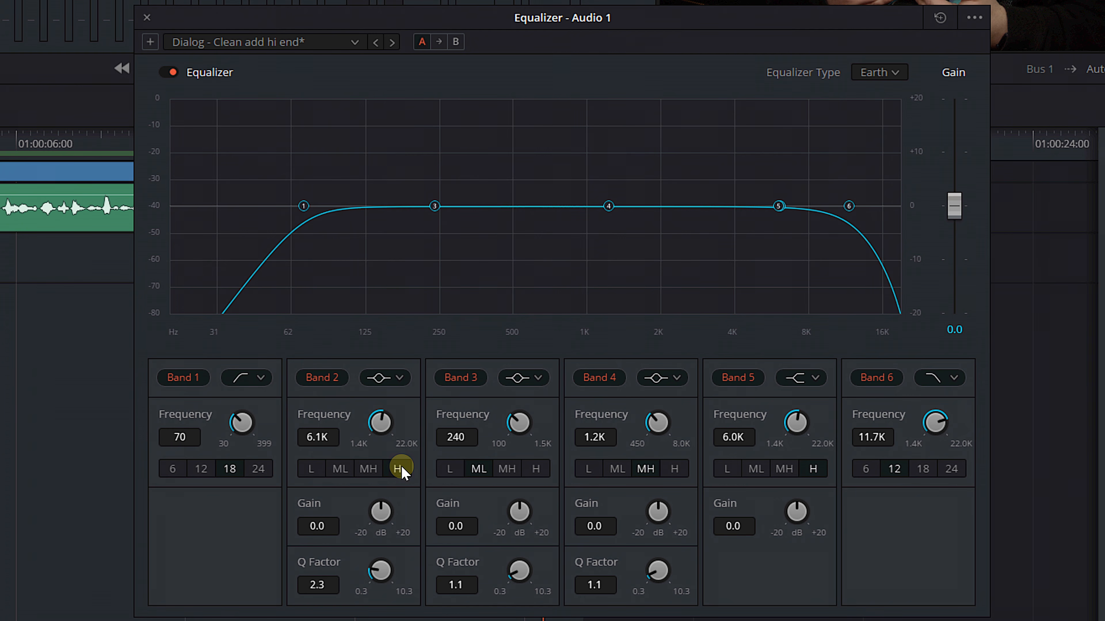
click(308, 468)
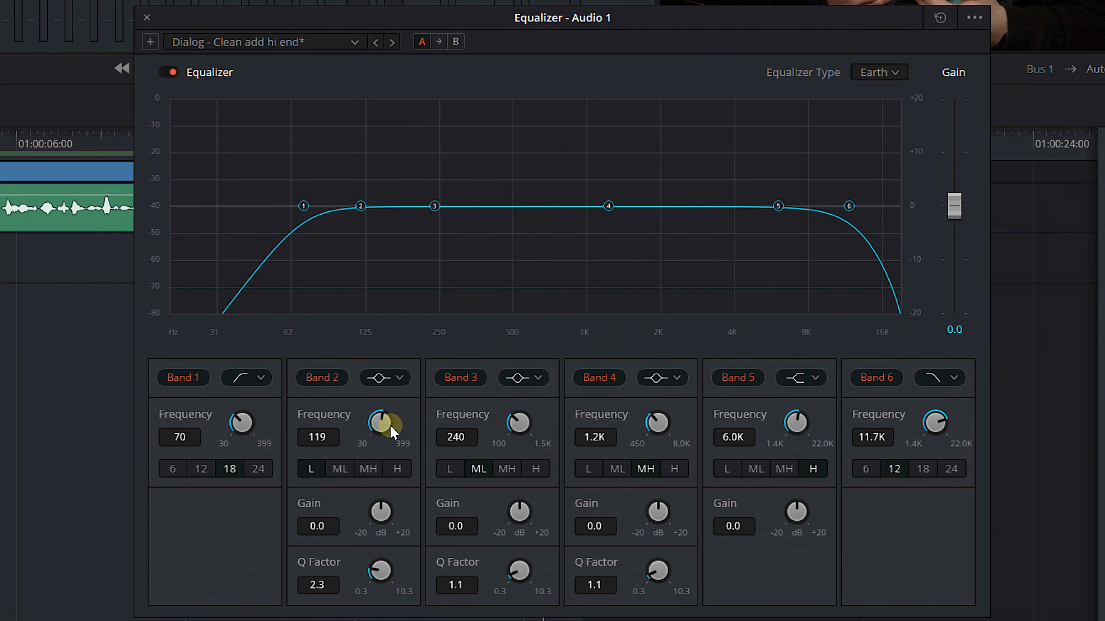
drag(381, 422, 231, 575)
drag(381, 422, 535, 422)
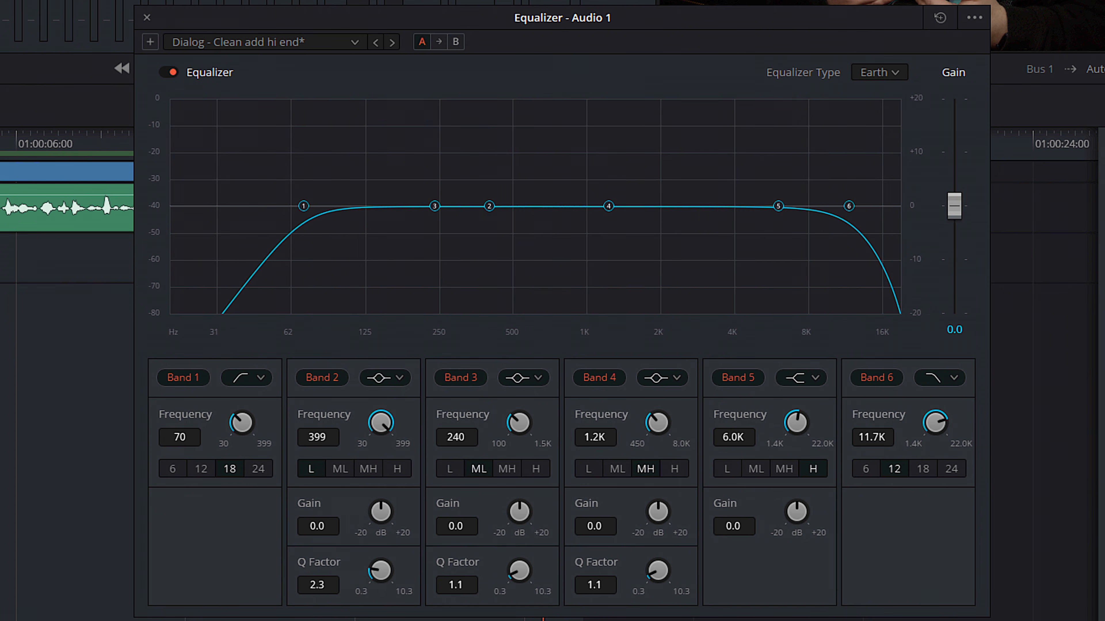
Sweep band 2's frequency within the H, MH and ML ranges, and bring it down to 30 Hz in the L range
click(401, 472)
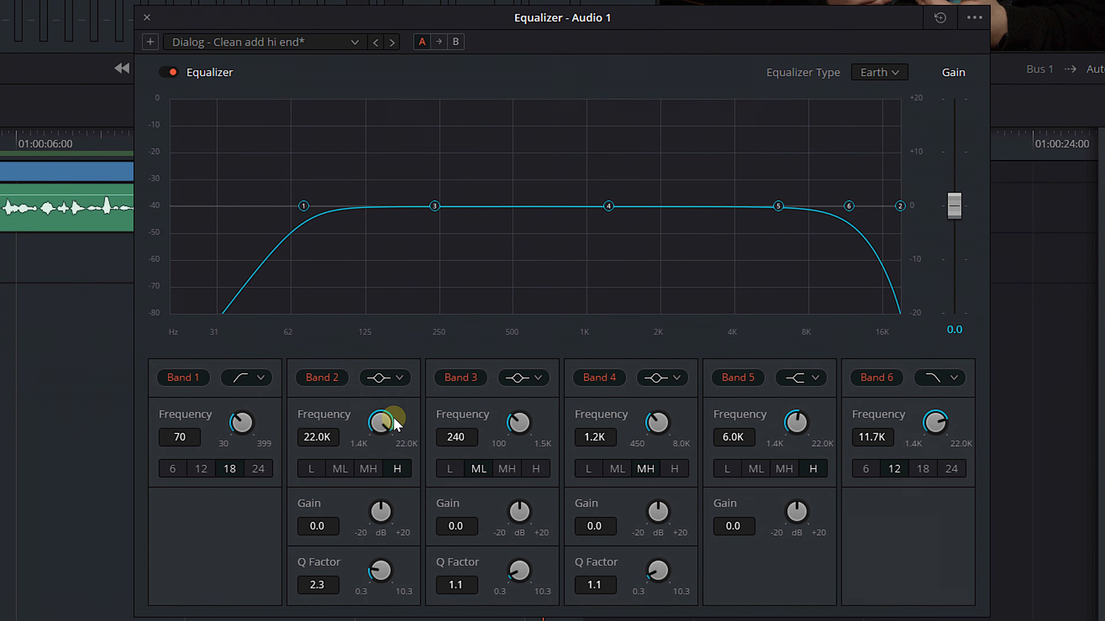
drag(395, 425, 346, 421)
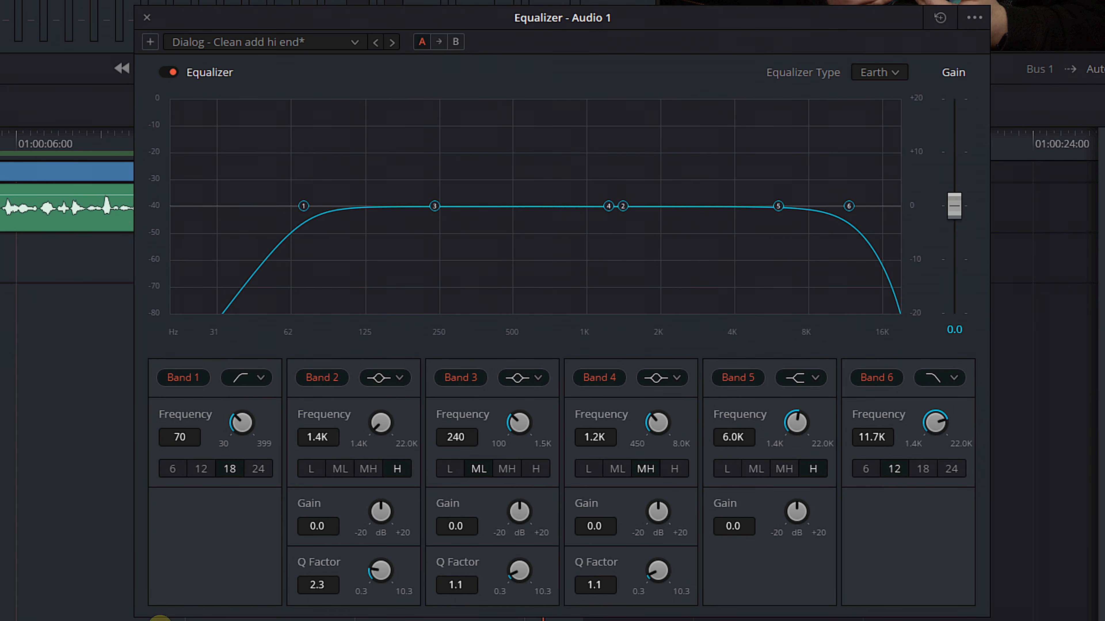
click(368, 468)
drag(382, 428, 878, 542)
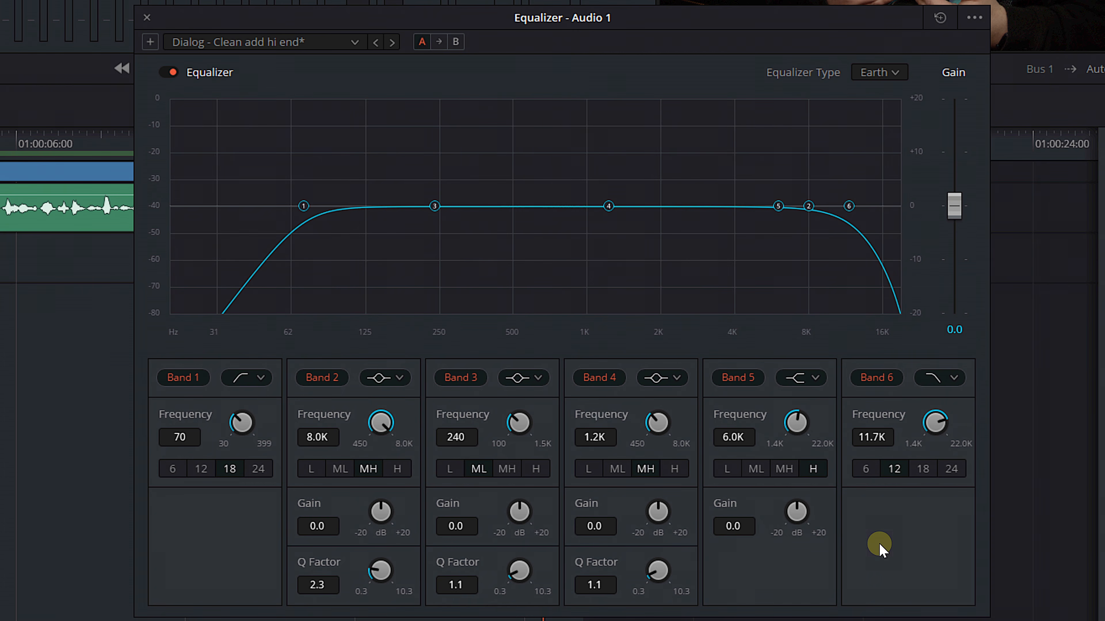
click(343, 471)
drag(394, 425, 69, 589)
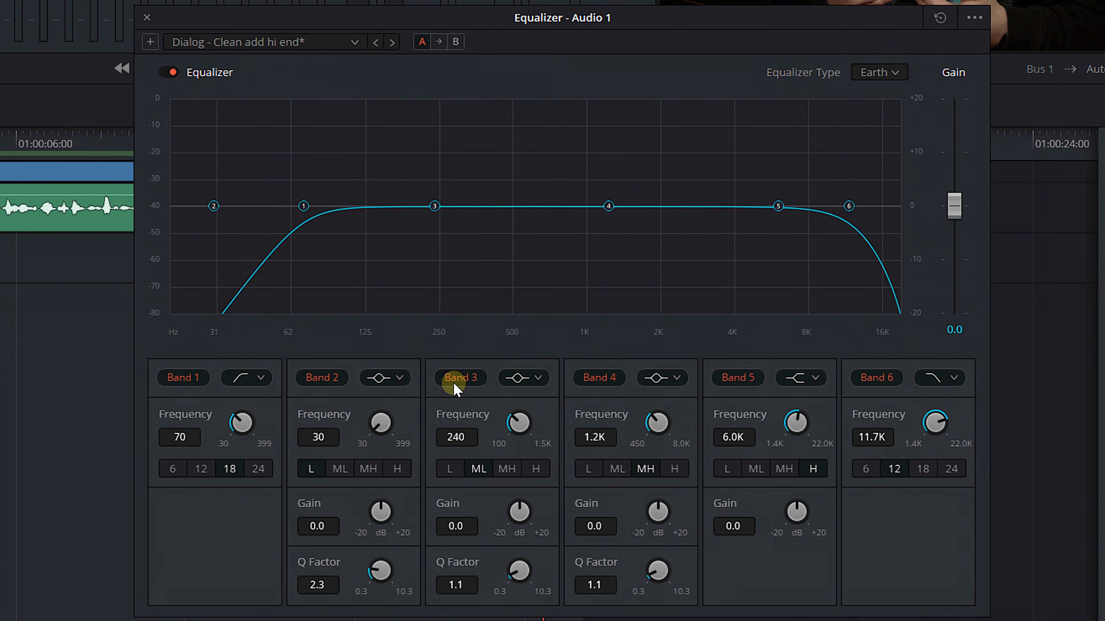
Check band 6's filter shapes, compare its low-pass slopes at 6, 12, 18 and 24, and return the slope to 12
click(952, 377)
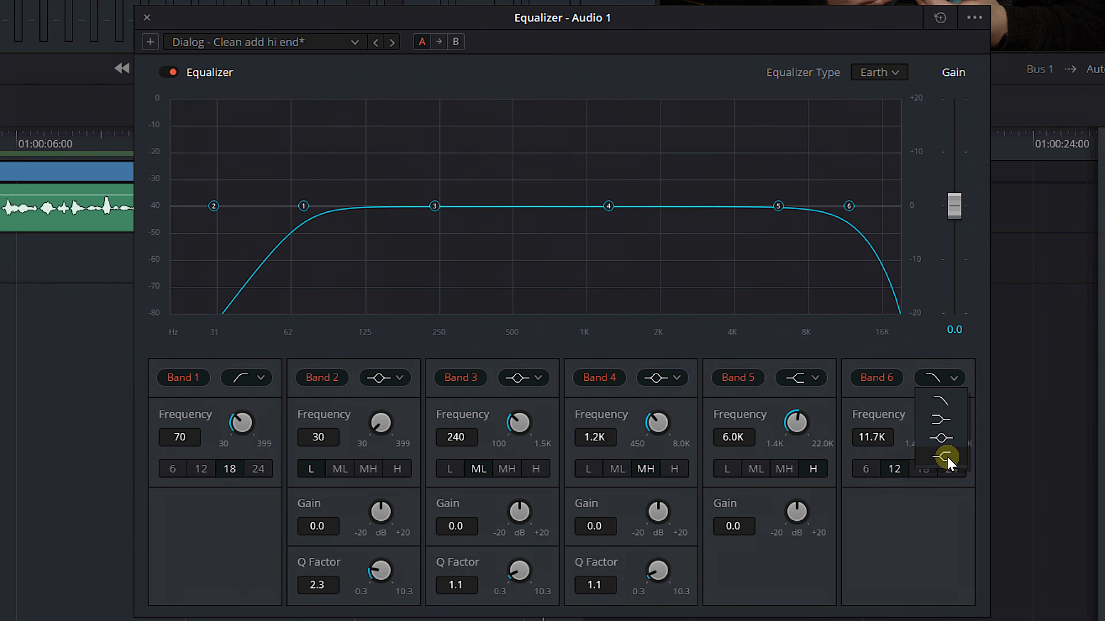
click(947, 380)
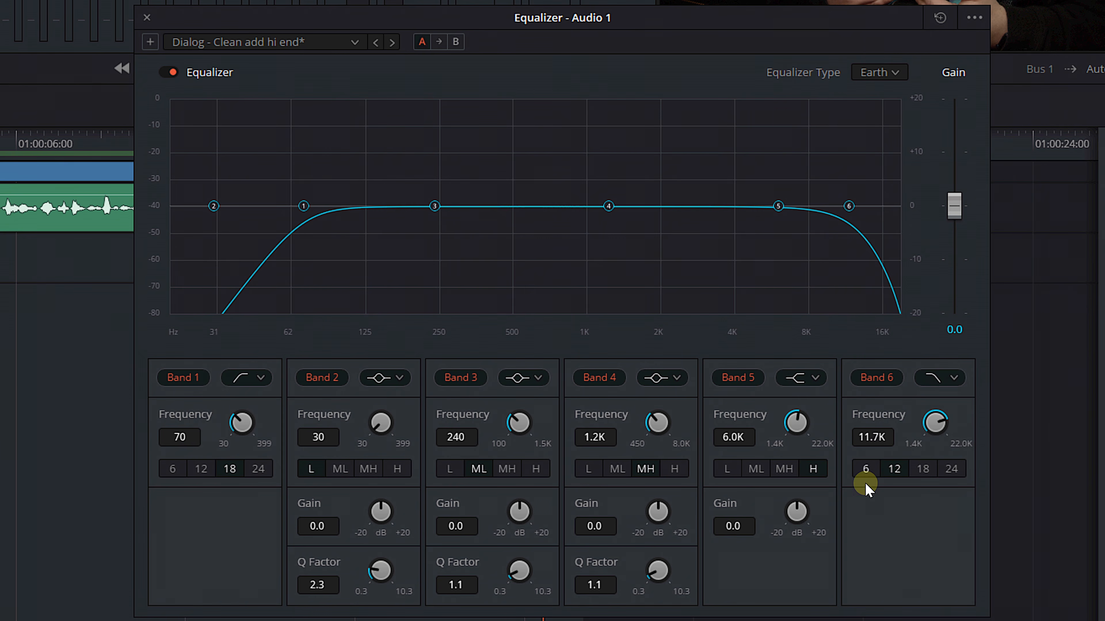
click(866, 476)
click(895, 473)
click(920, 474)
click(951, 471)
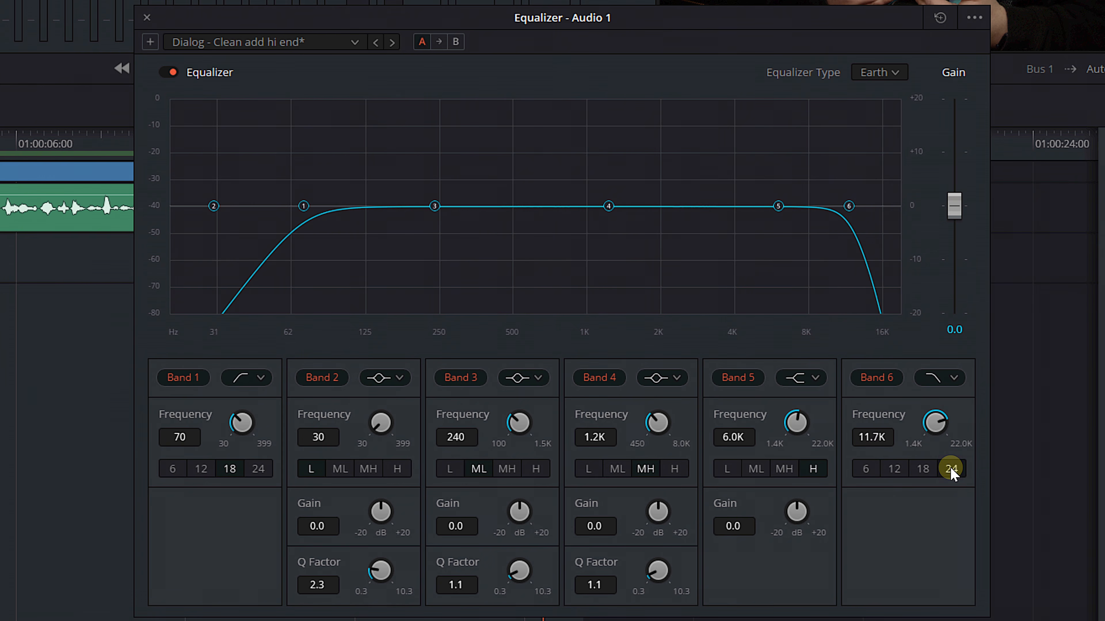
click(924, 471)
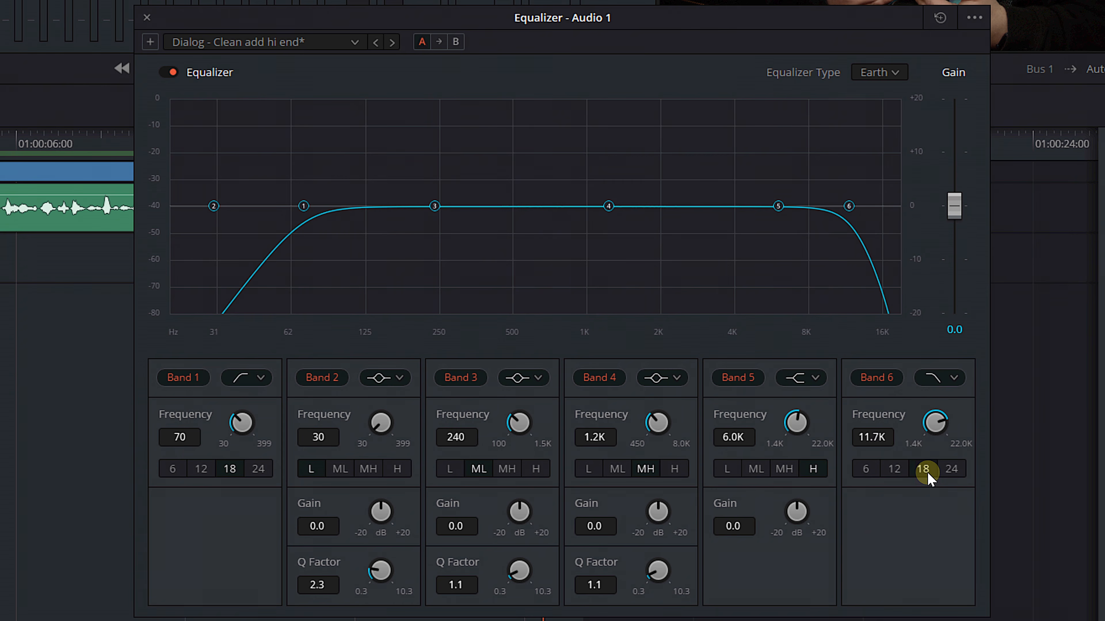
click(895, 470)
Reset the equalizer to its defaults and set the equalizer type to Earth
click(939, 18)
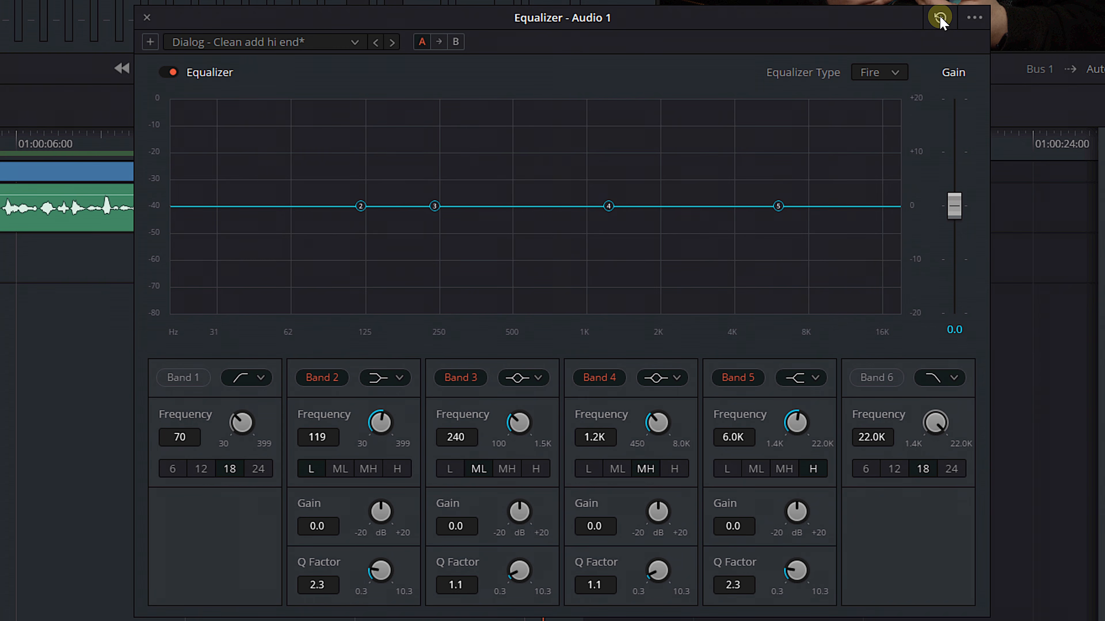
click(898, 71)
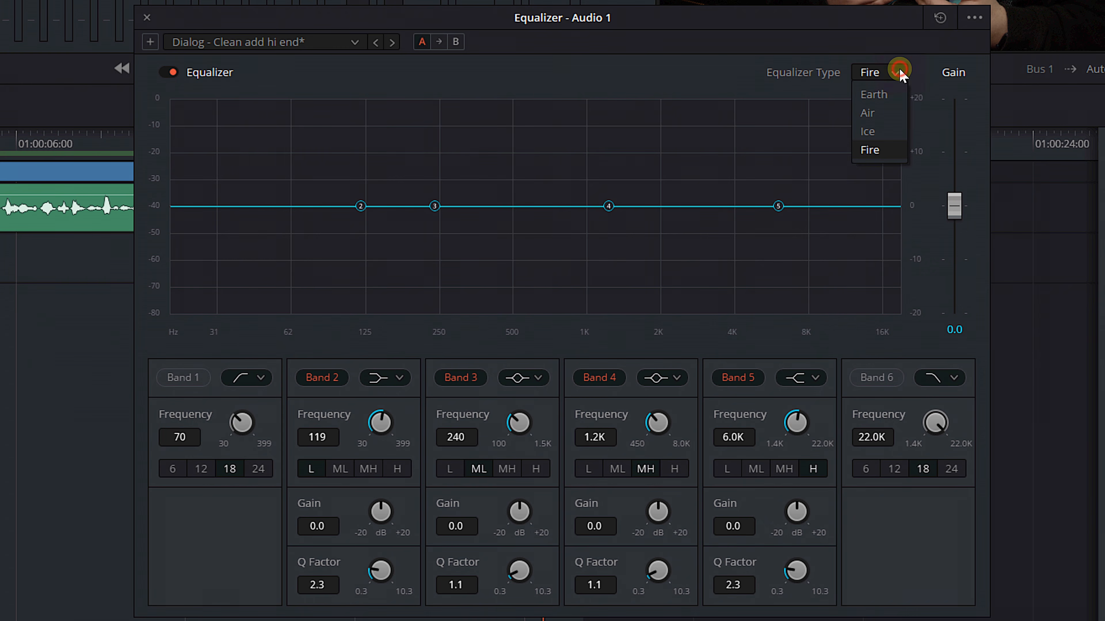
click(869, 94)
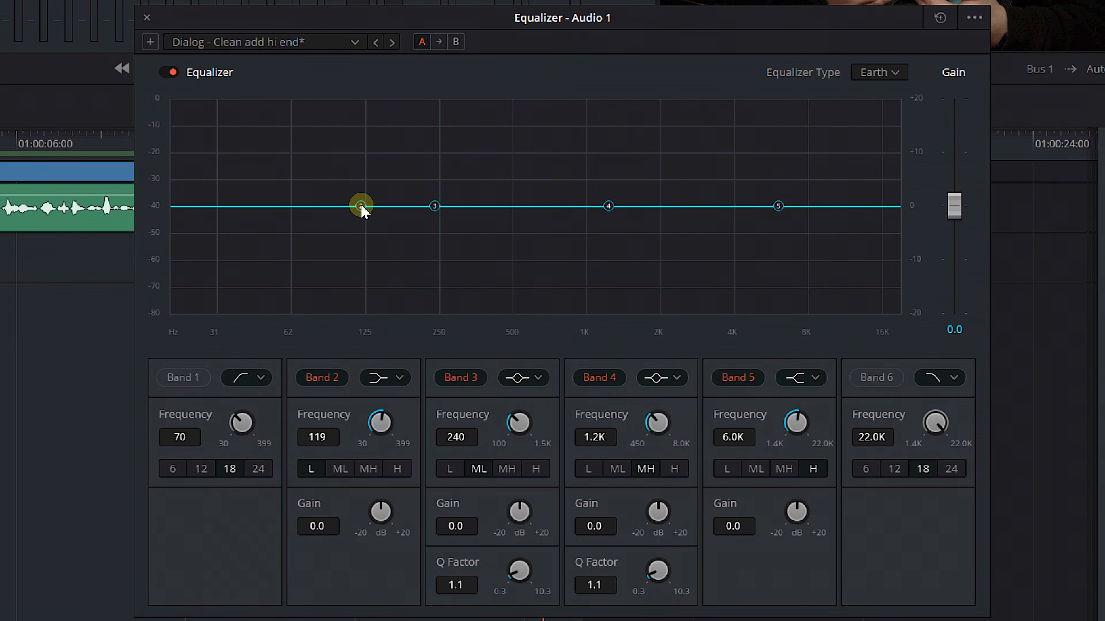
Move band 2 to about 100 Hz with +0.3 dB gain, and enable band 1's high-pass filter at 94 Hz
drag(361, 206, 341, 204)
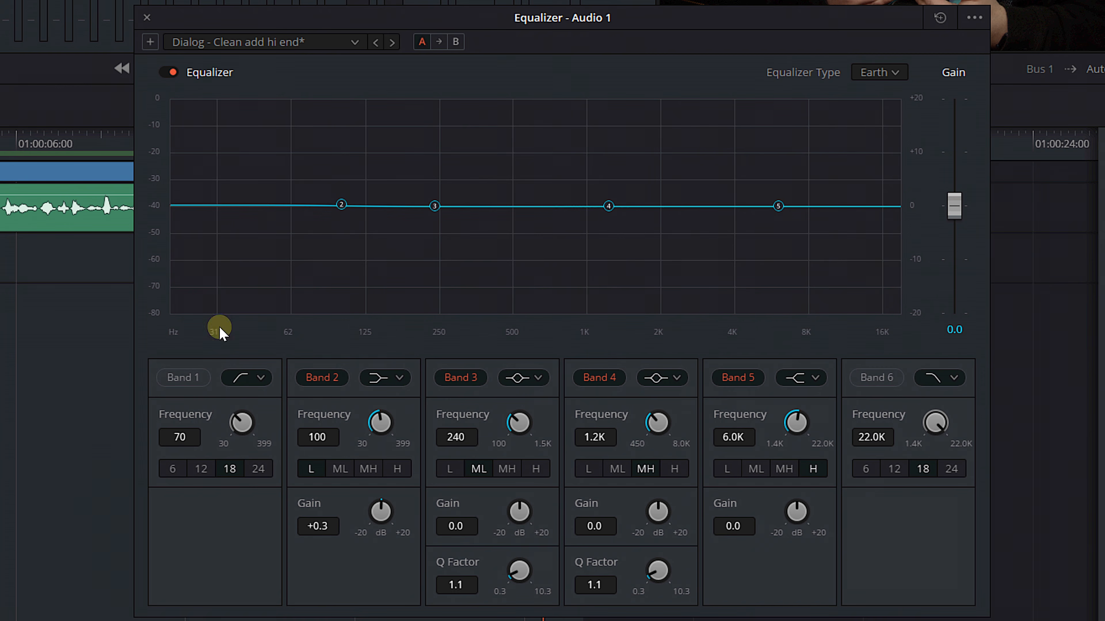
click(178, 377)
drag(240, 422, 268, 428)
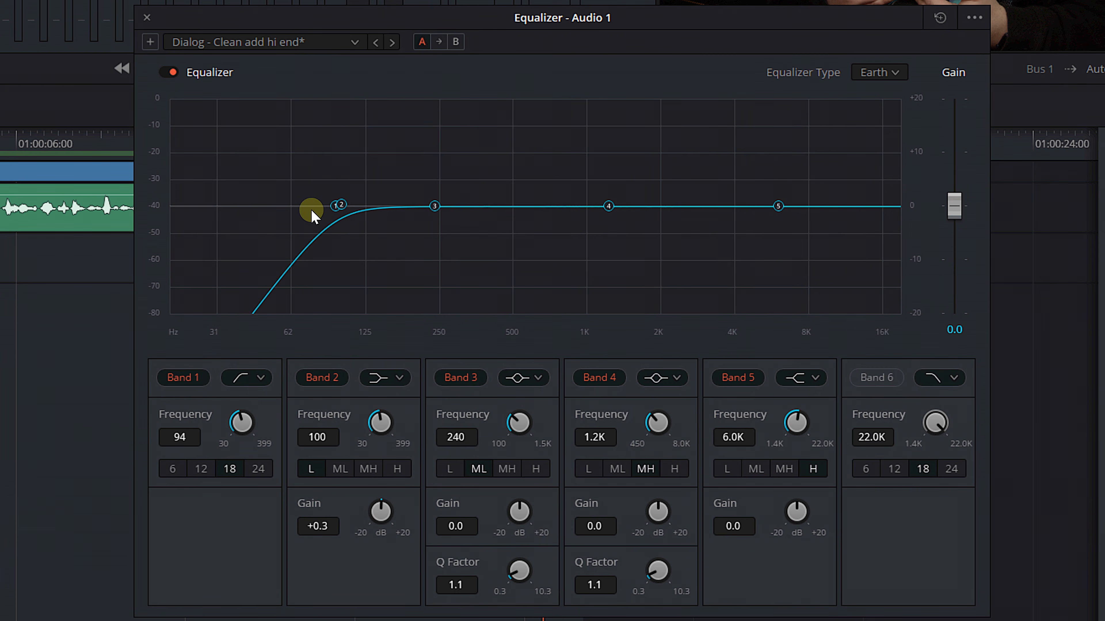
Move band 2 to about 180 Hz, change it to a bell filter, and boost its gain to +4.6 dB
drag(349, 207, 404, 191)
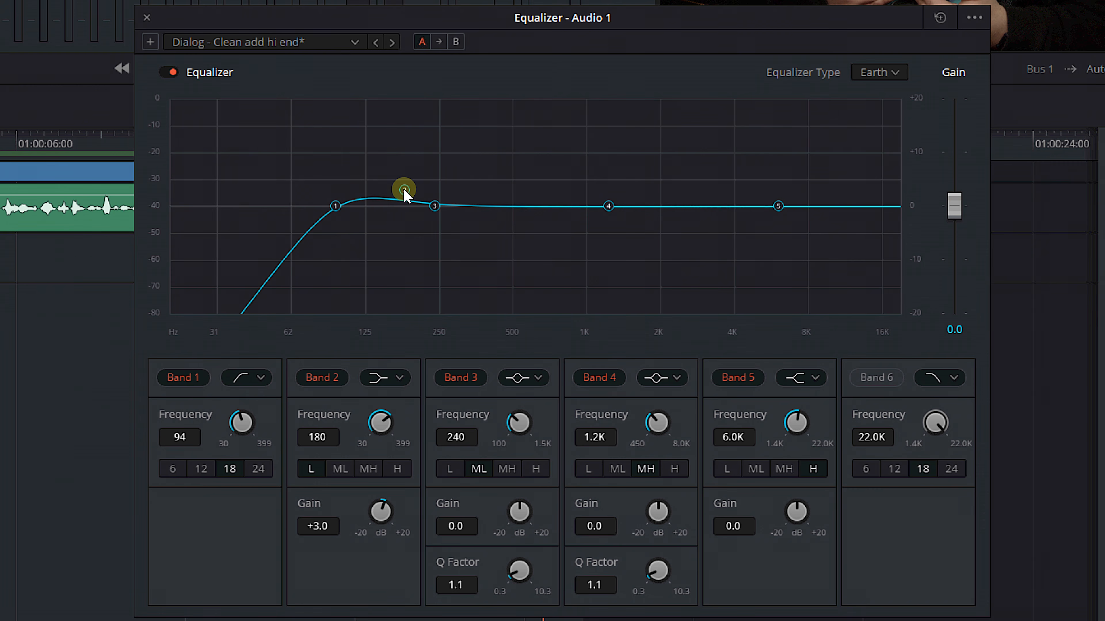
click(383, 378)
click(394, 409)
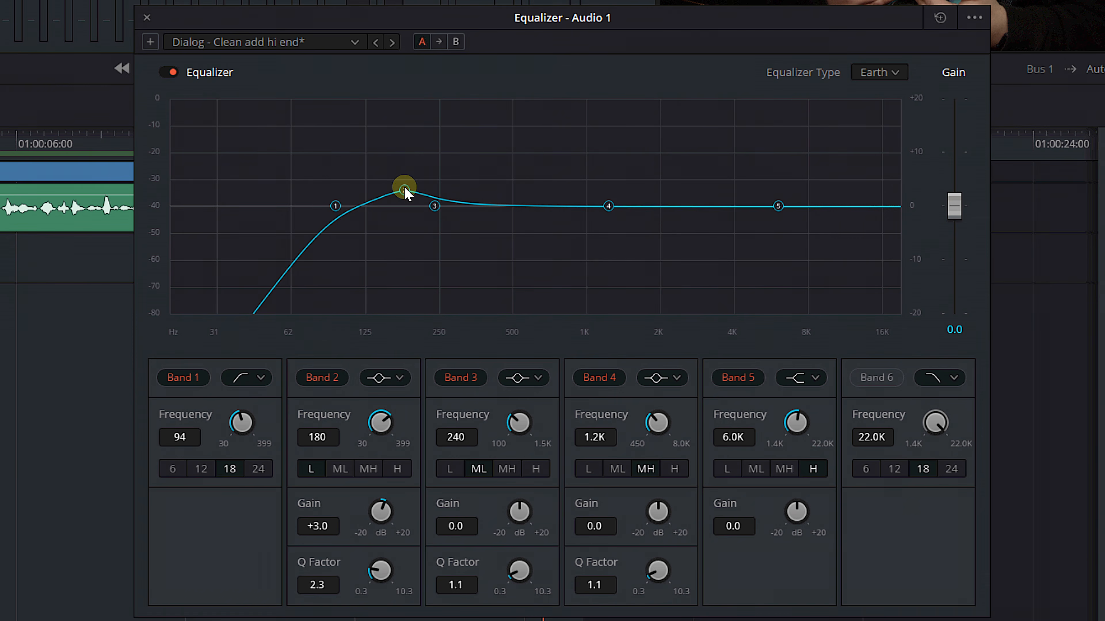
drag(405, 191, 406, 181)
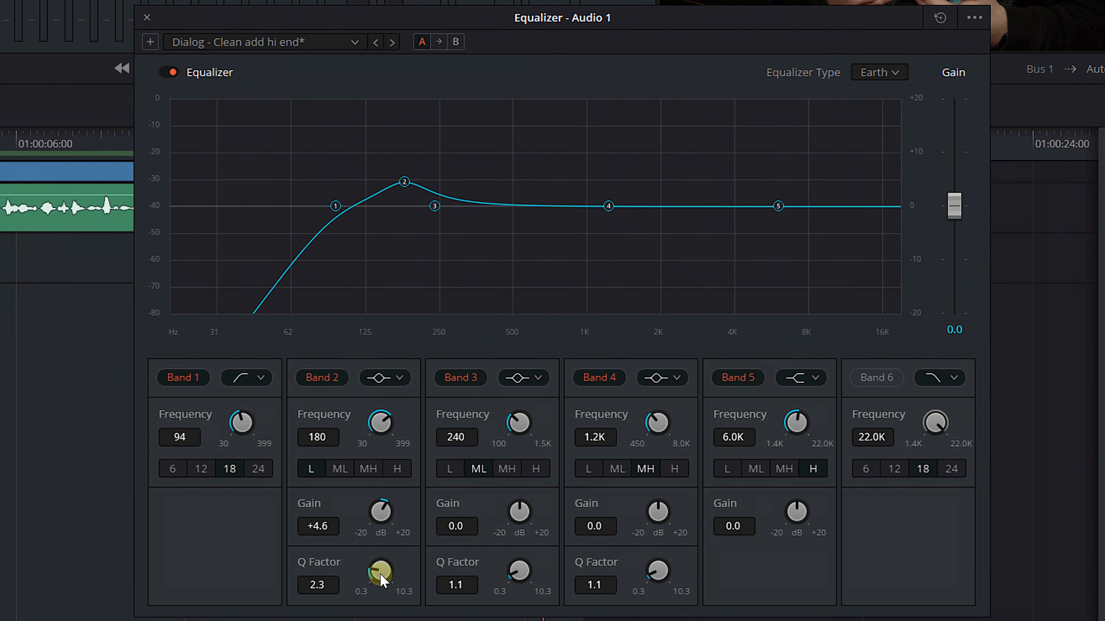
Try band 2's Q factor at 0.3 and 0.9, and adjust the Q factor of band 3's -4.1 dB cut at 500 Hz
drag(375, 574, 313, 599)
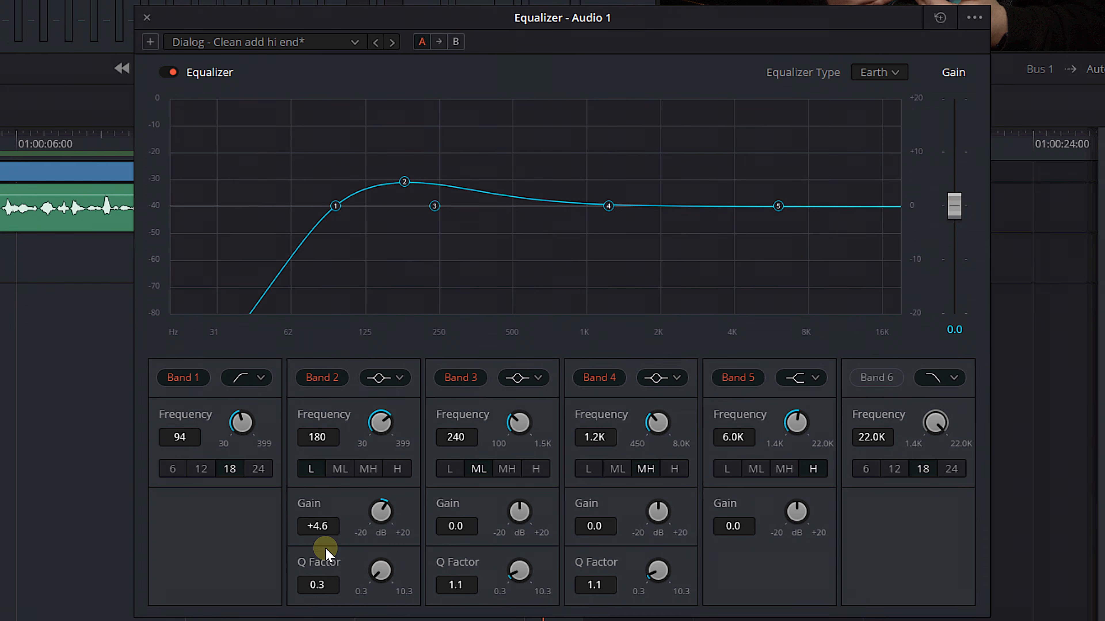
drag(377, 581, 398, 577)
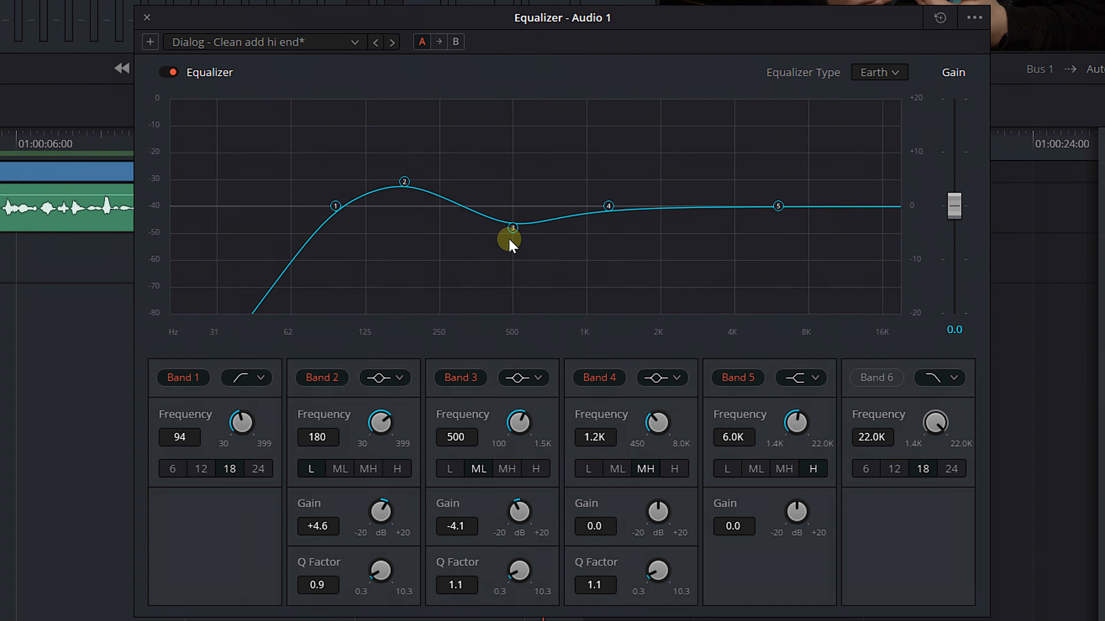
drag(511, 576, 707, 581)
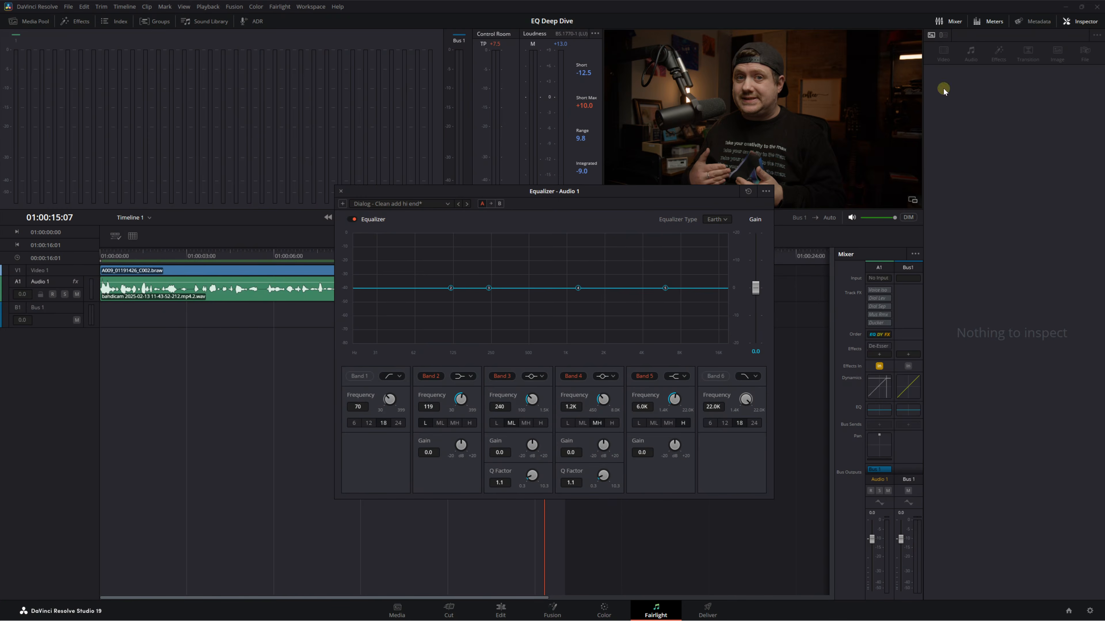
Switch to the browser with the Fairlight Audio Guide PDF and reposition its window to read the dialogue frequency guidelines
key(alt+Tab)
drag(541, 170, 506, 88)
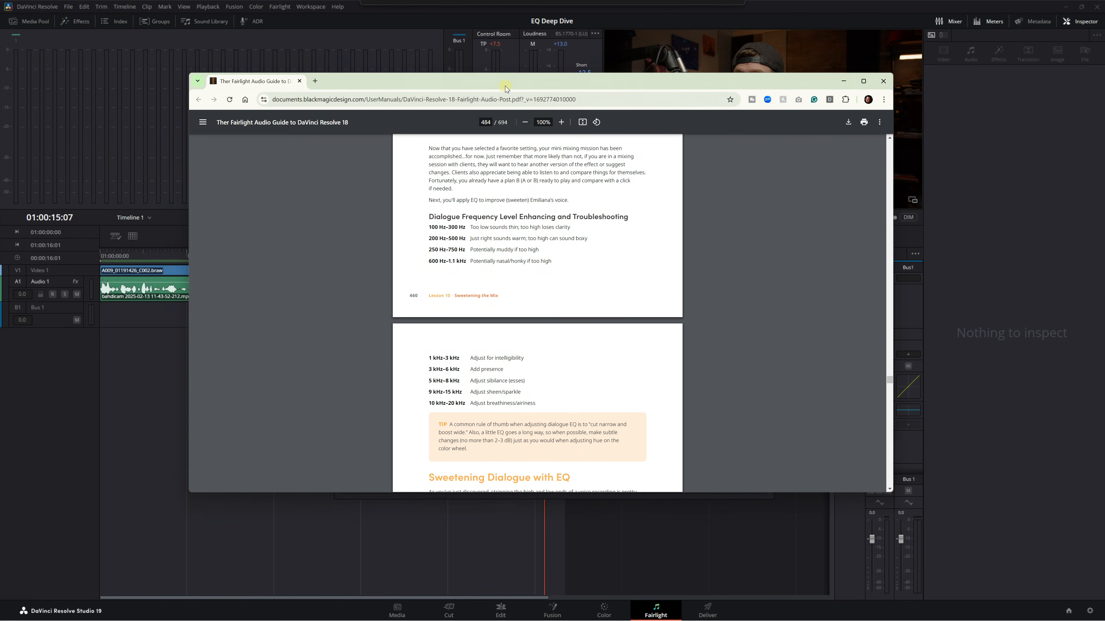
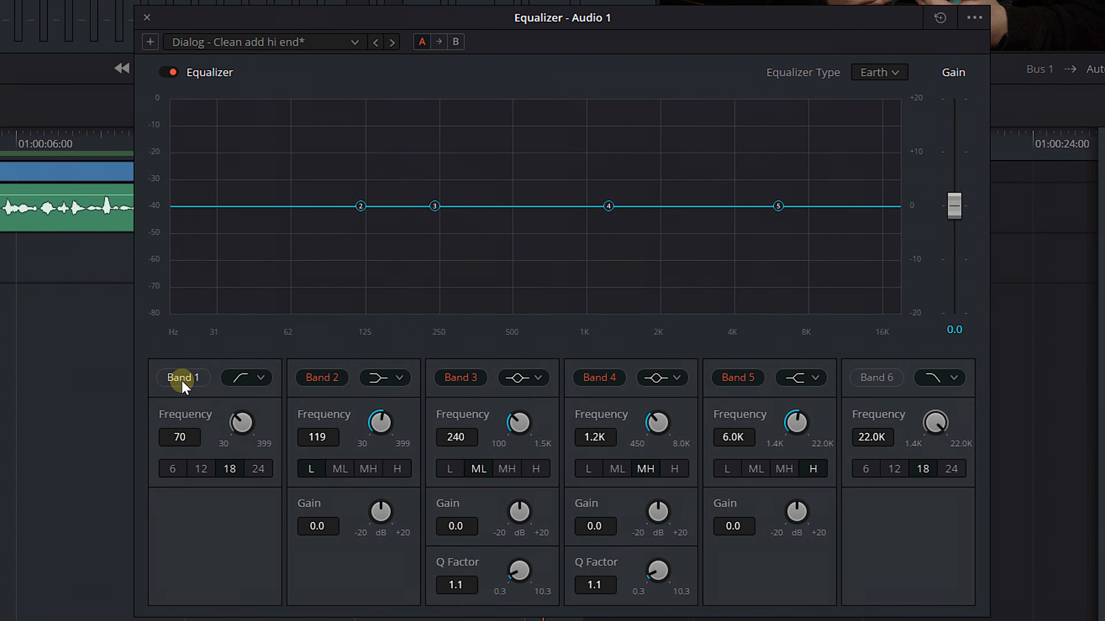
Enable band 1's high-pass filter, set it to 107 Hz during playback, and compare the voice with the band bypassed
key(space)
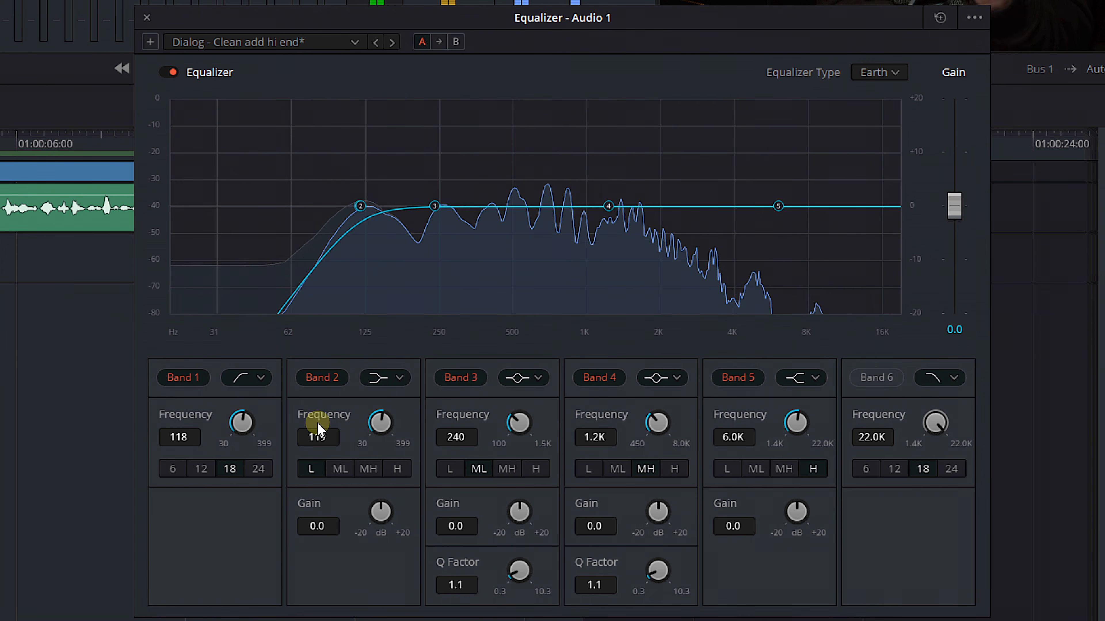
drag(343, 426, 352, 427)
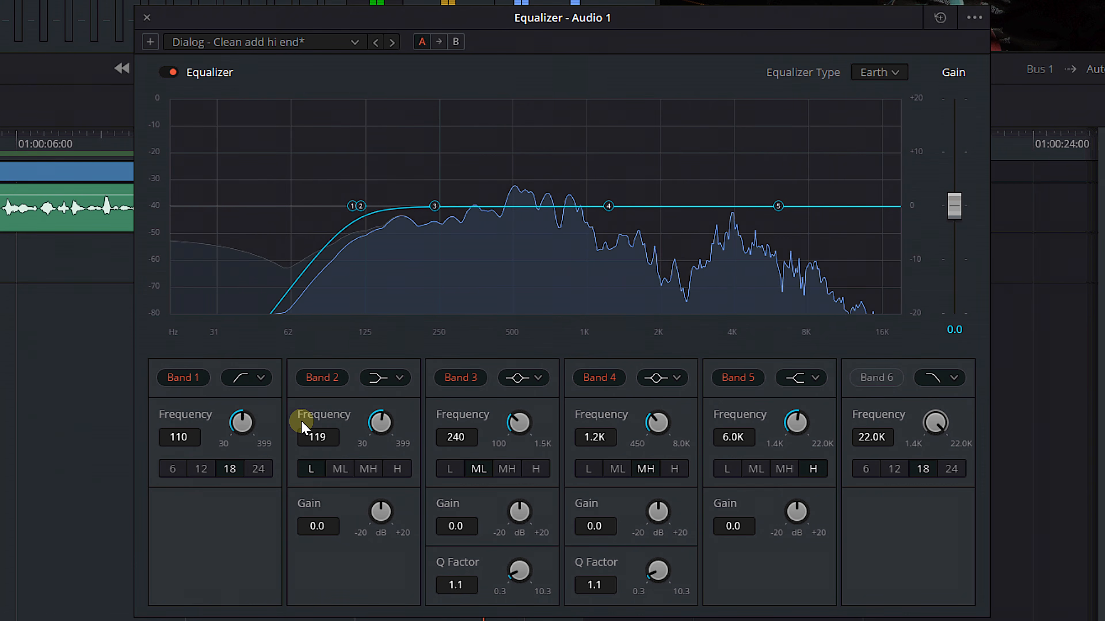
drag(301, 426, 298, 428)
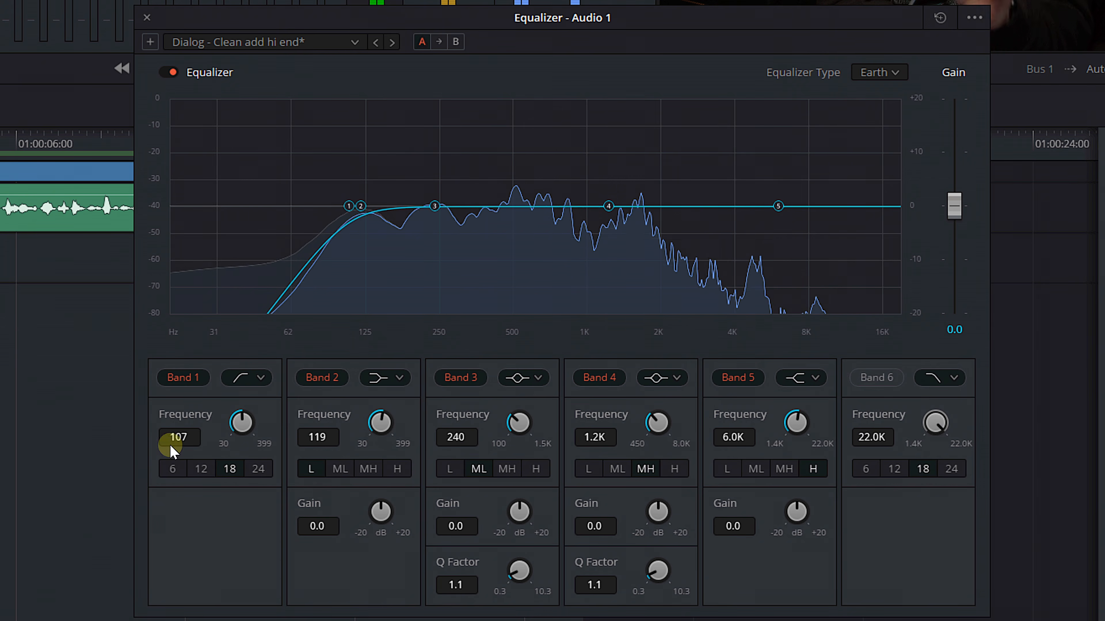
key(space)
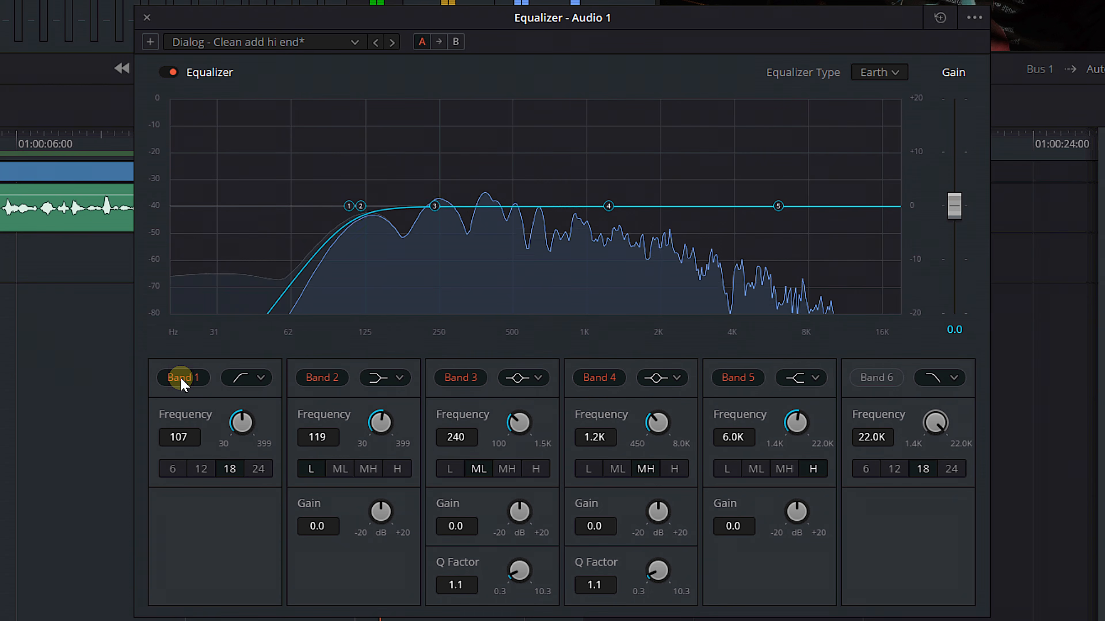
click(182, 378)
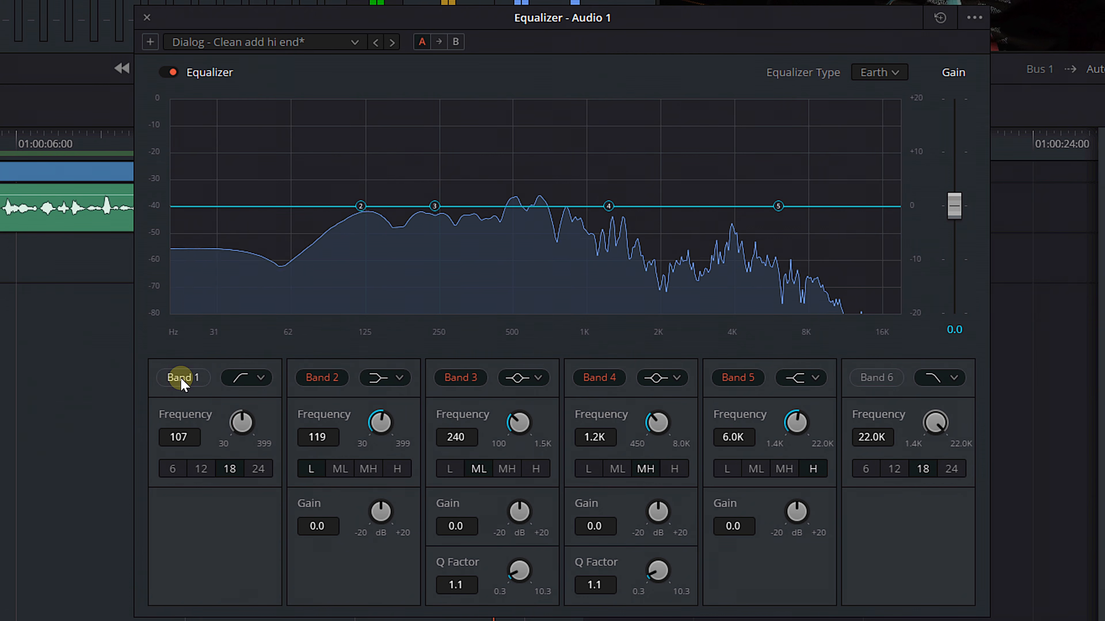
click(182, 377)
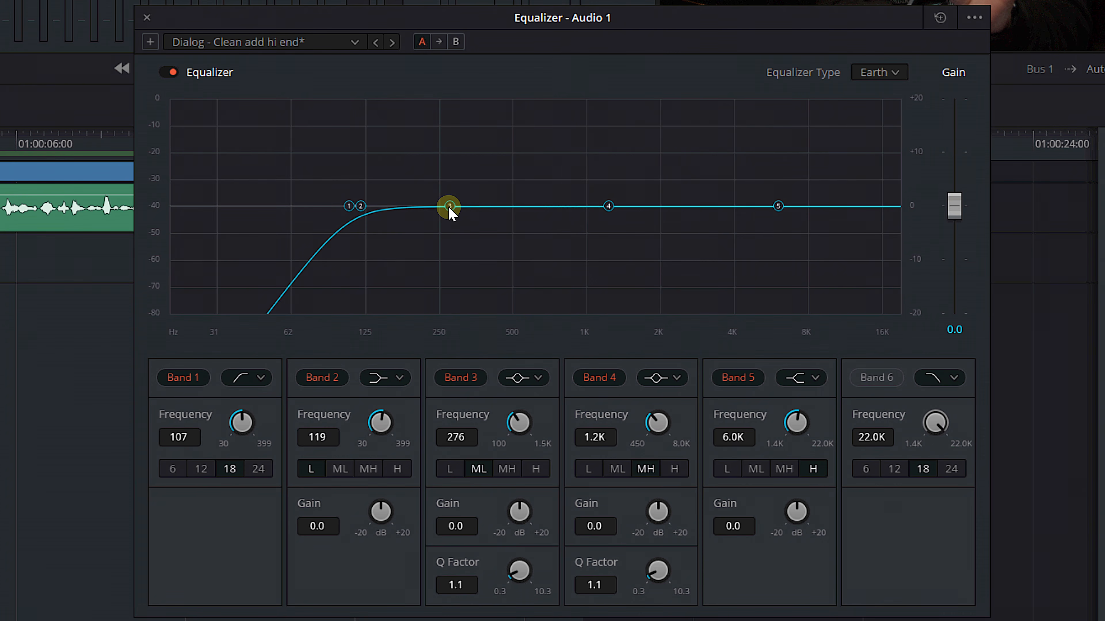
Shape band 3 into a narrow +10.1 dB boost at 253 Hz with a Q factor of 7.2, and play the dialogue
drag(449, 207, 441, 211)
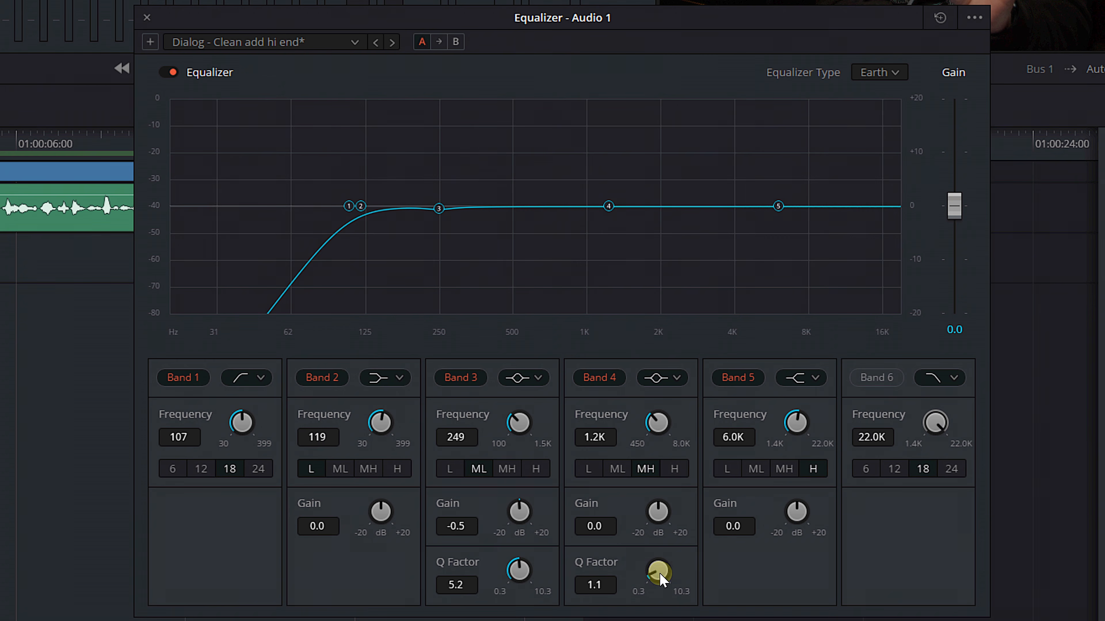
drag(711, 582, 724, 583)
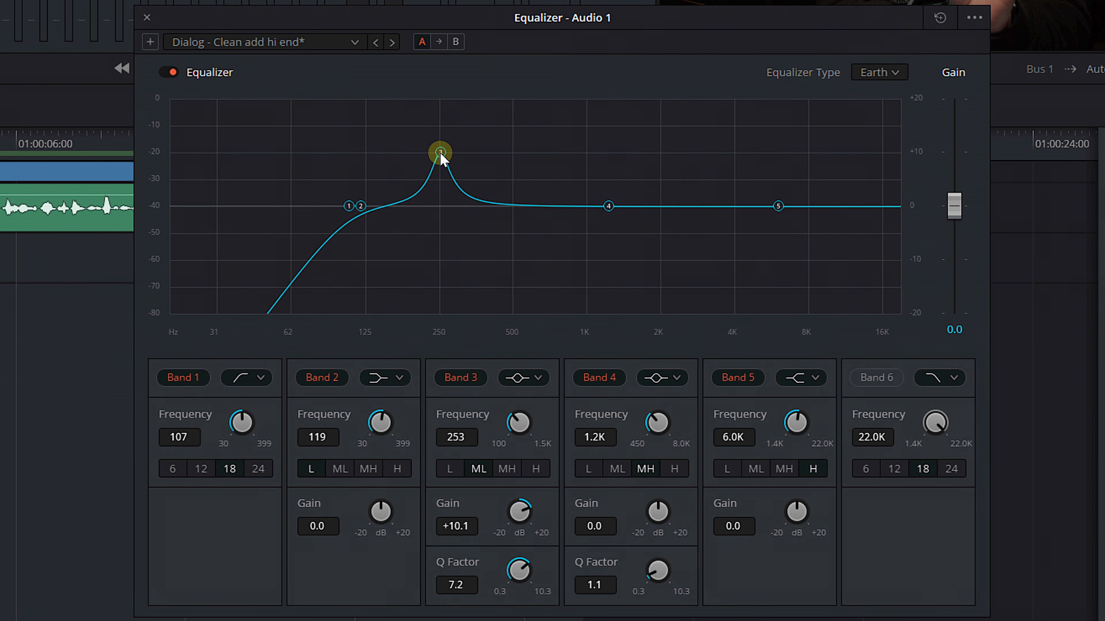
key(space)
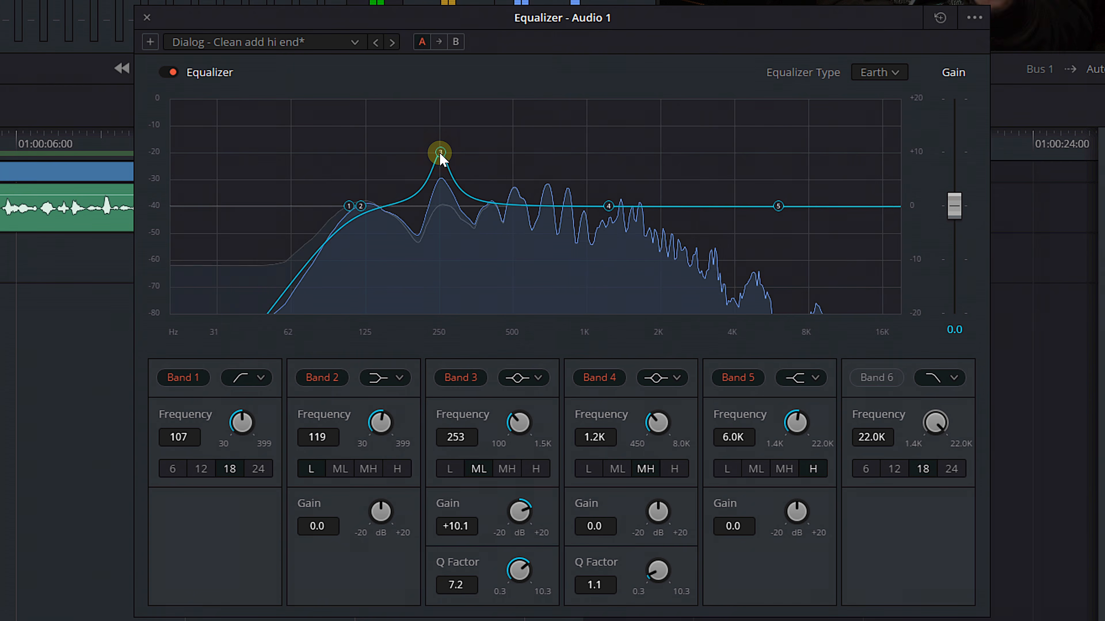
Try band 3 as a -4.3 dB cut at 413 Hz and a -6.3 dB cut at 356 Hz, comparing each with the band bypassed
drag(441, 152, 493, 231)
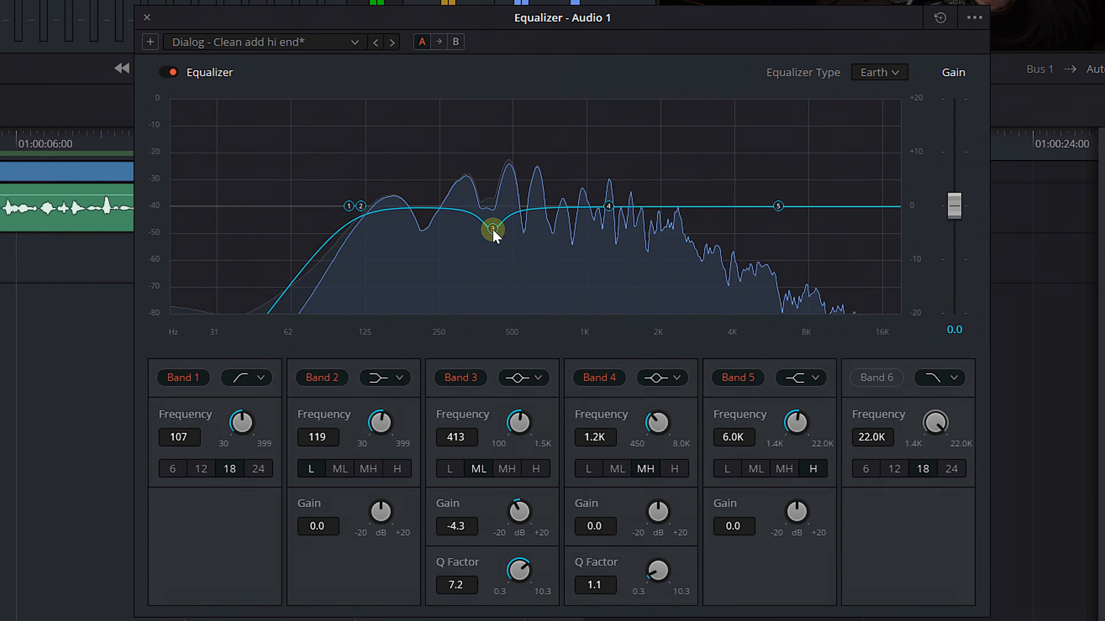
click(461, 377)
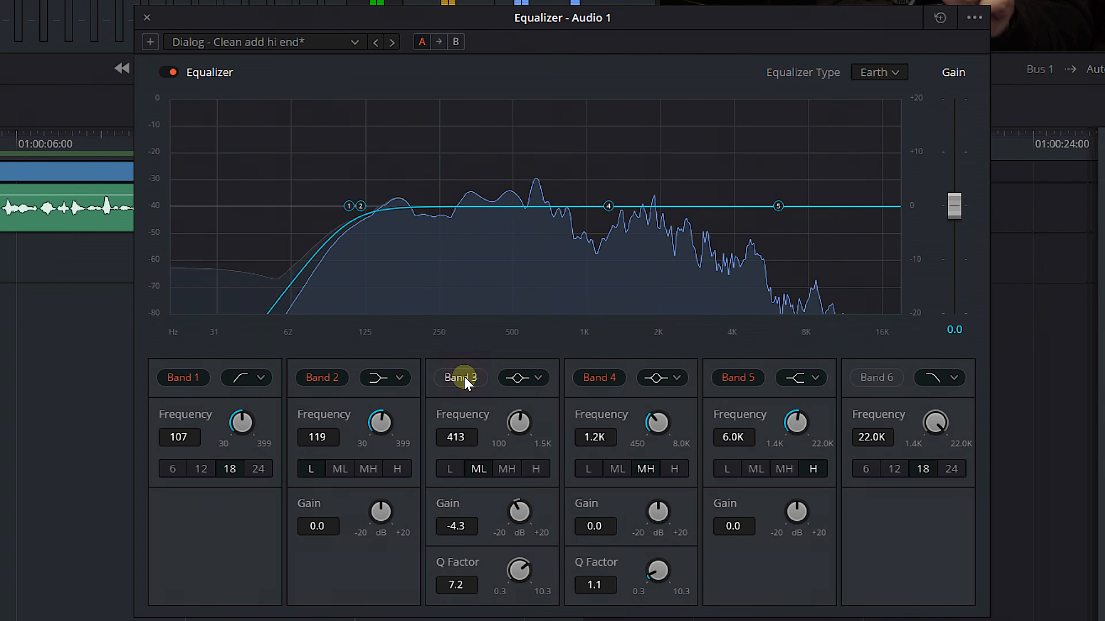
click(461, 378)
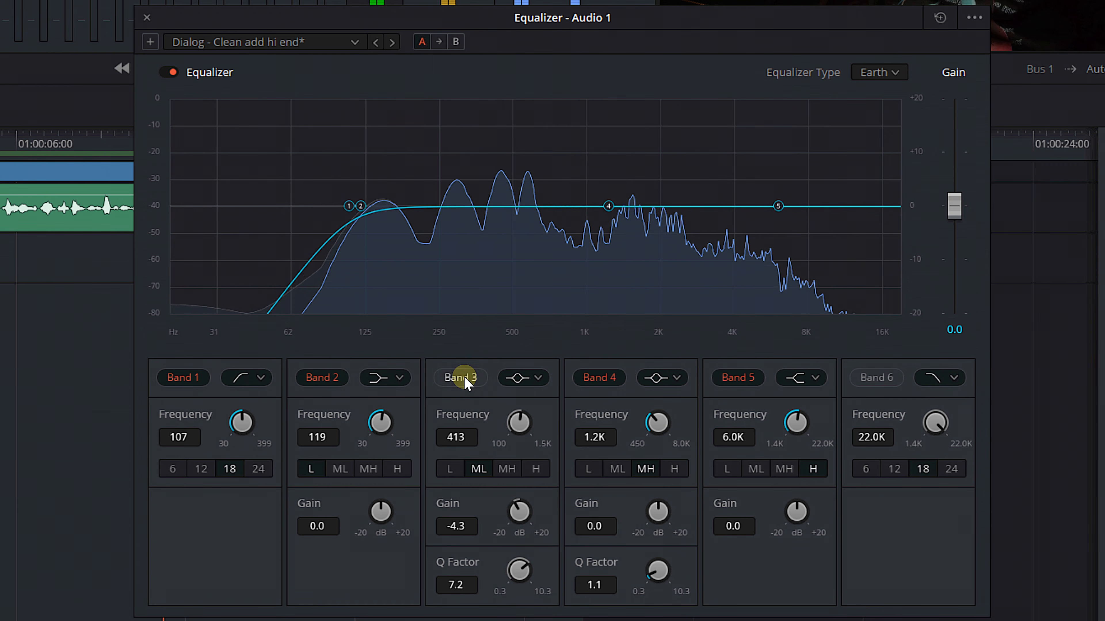
click(462, 378)
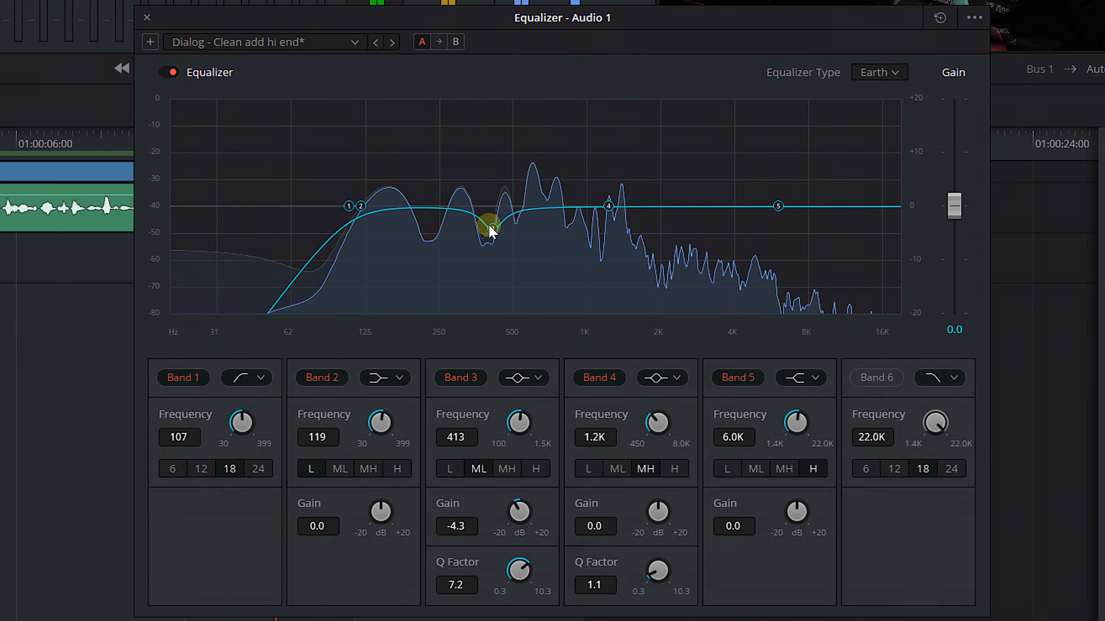
drag(491, 231, 478, 242)
click(469, 380)
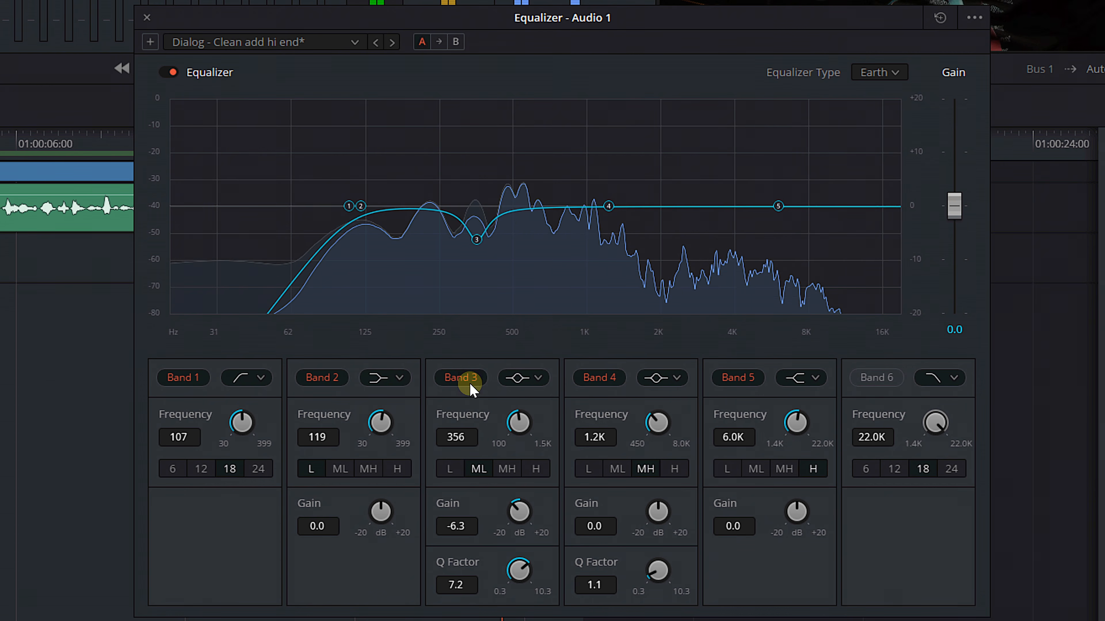
click(469, 382)
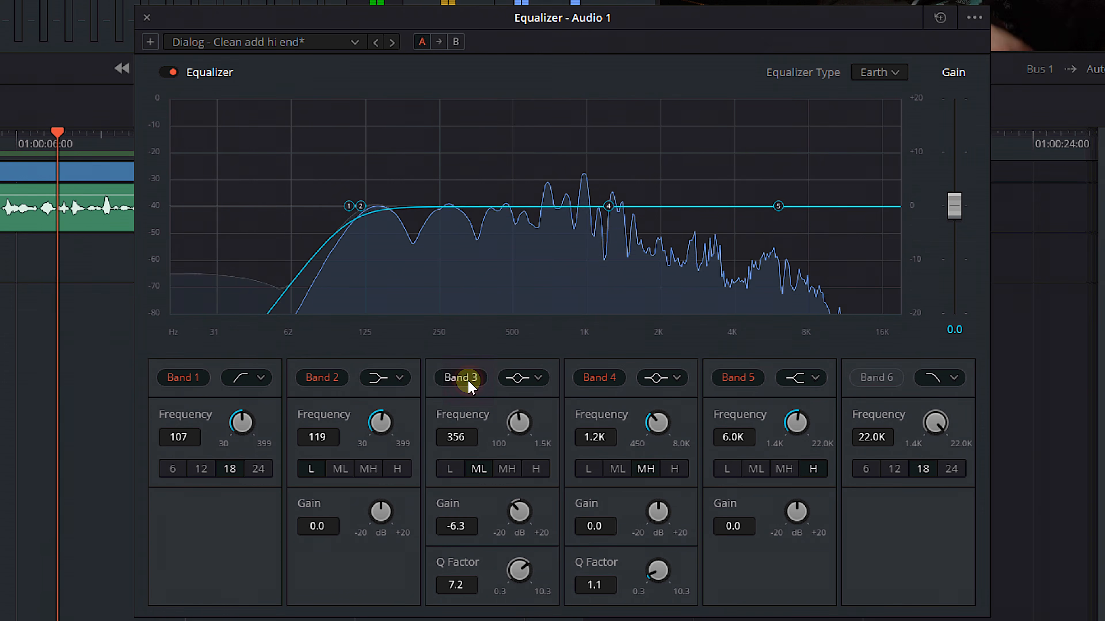
Move band 3's cut up to 512 Hz with -5.0 dB gain during playback
drag(476, 237, 515, 239)
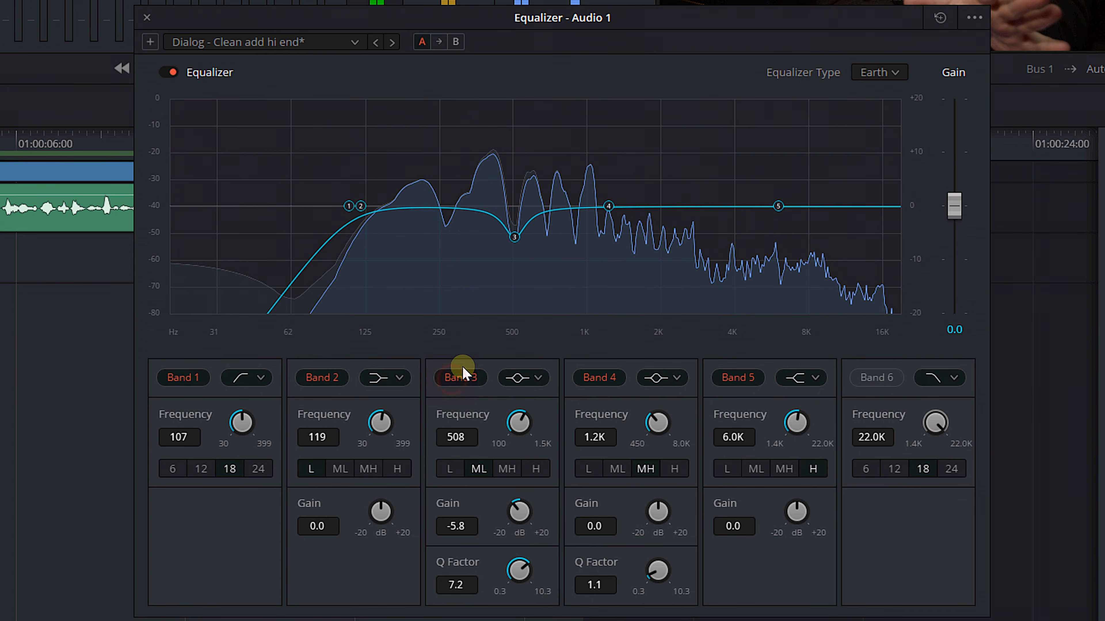
mouse_move(514, 242)
mouse_down()
mouse_move(521, 153)
mouse_move(520, 243)
mouse_up()
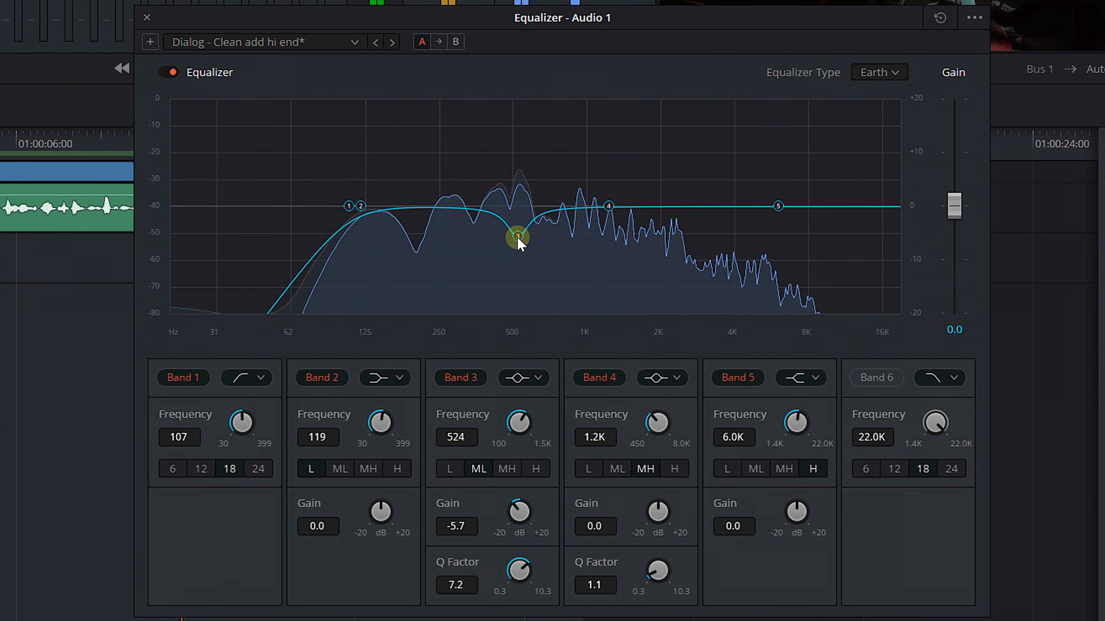
drag(519, 244, 513, 234)
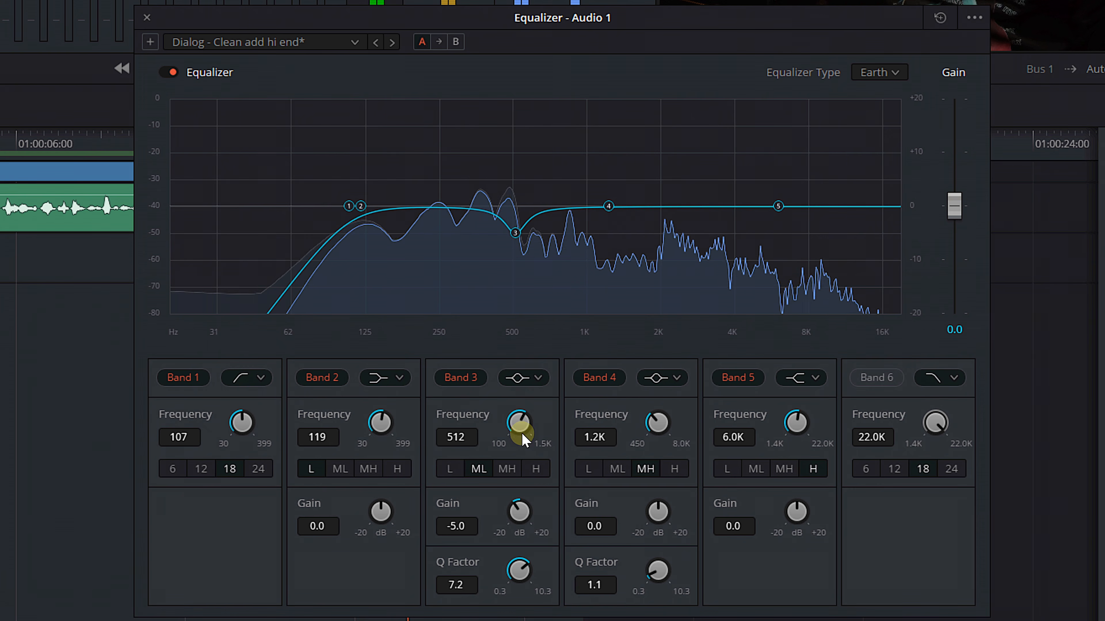
Compare the voice with band 3 bypassed and enabled, and fine-tune its cut to 504 Hz at -5.4 dB
click(456, 378)
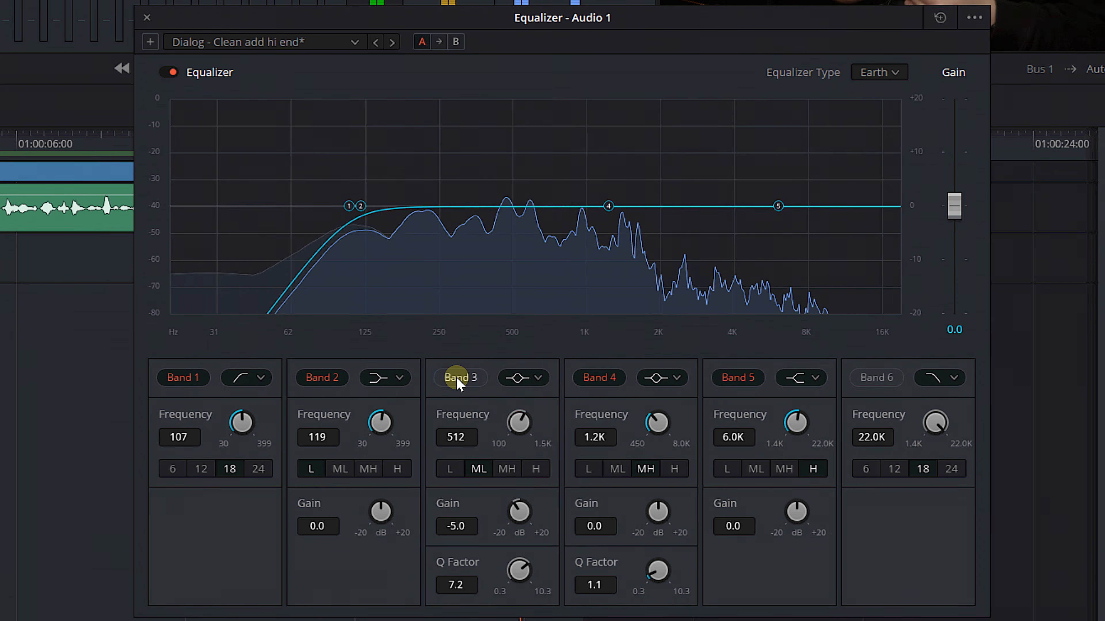
click(456, 378)
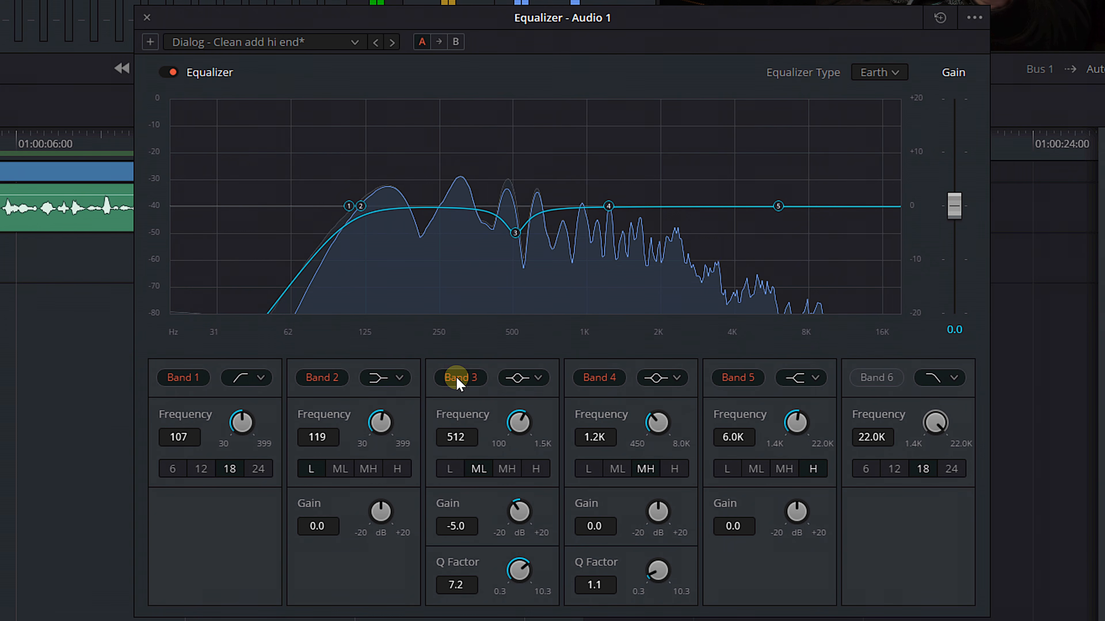
click(455, 378)
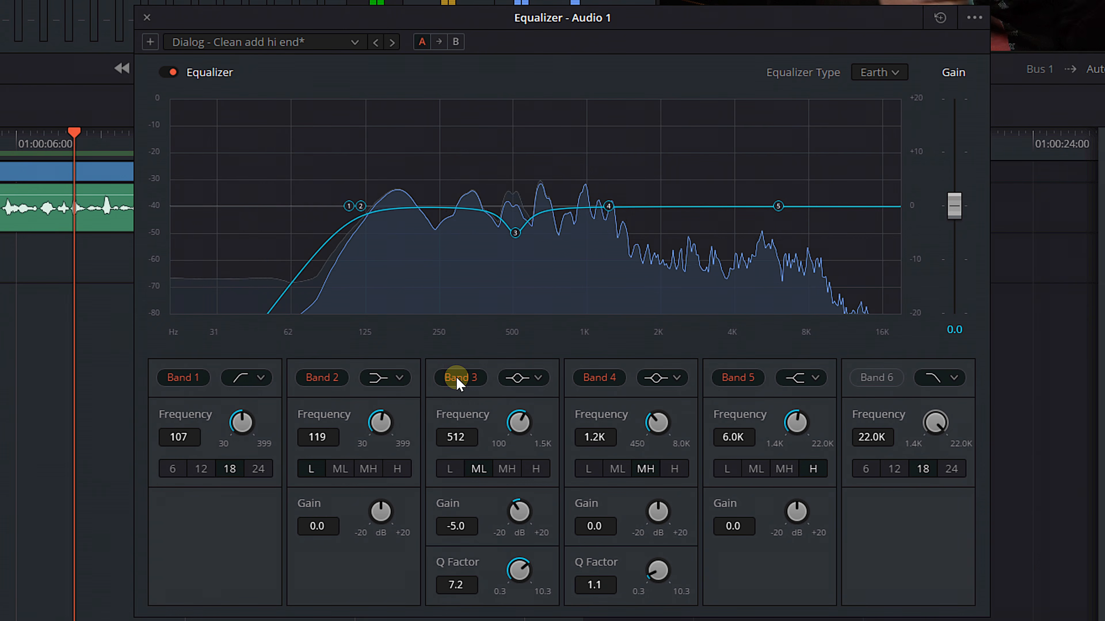
click(456, 378)
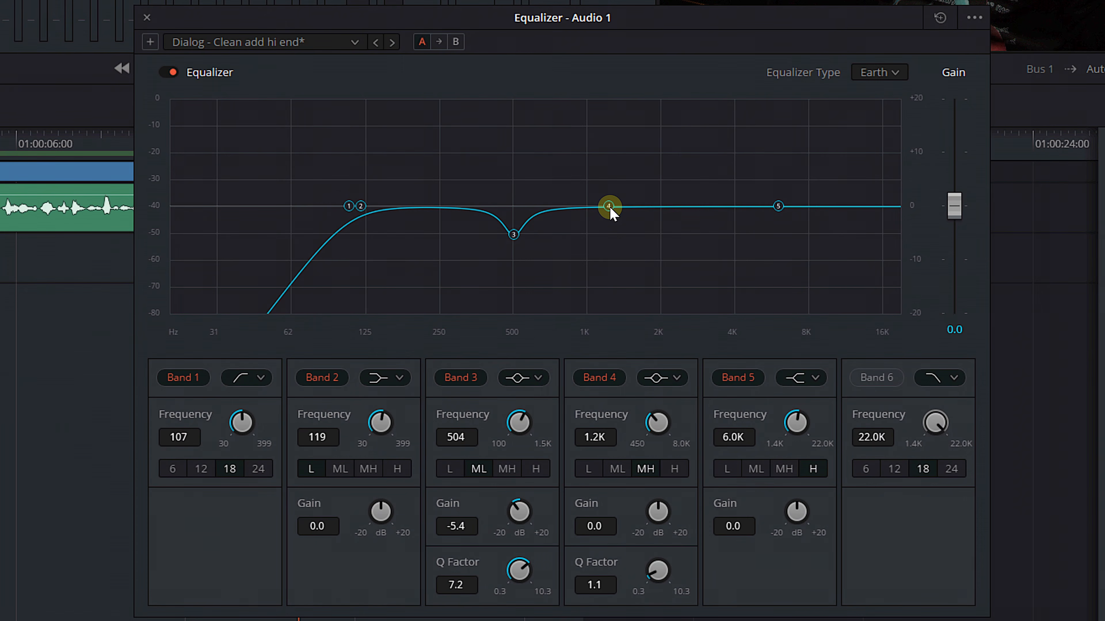
Shape band 4 into a narrow +10.0 dB boost at 599 Hz with a Q factor of 7.1
drag(603, 214, 534, 216)
drag(656, 575, 865, 585)
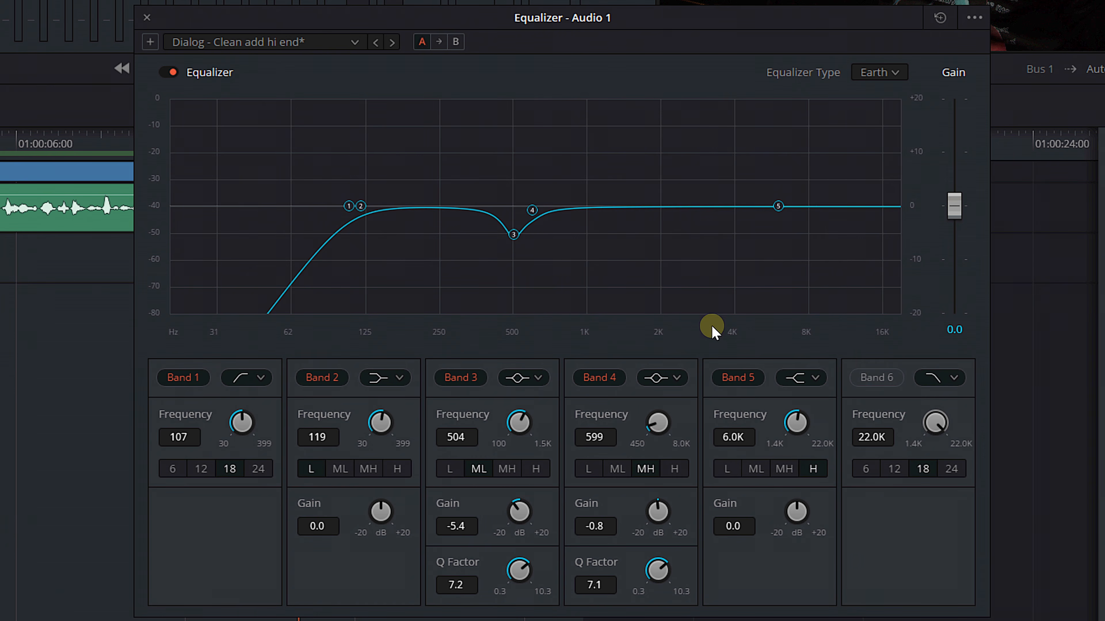
drag(659, 513, 615, 424)
click(653, 423)
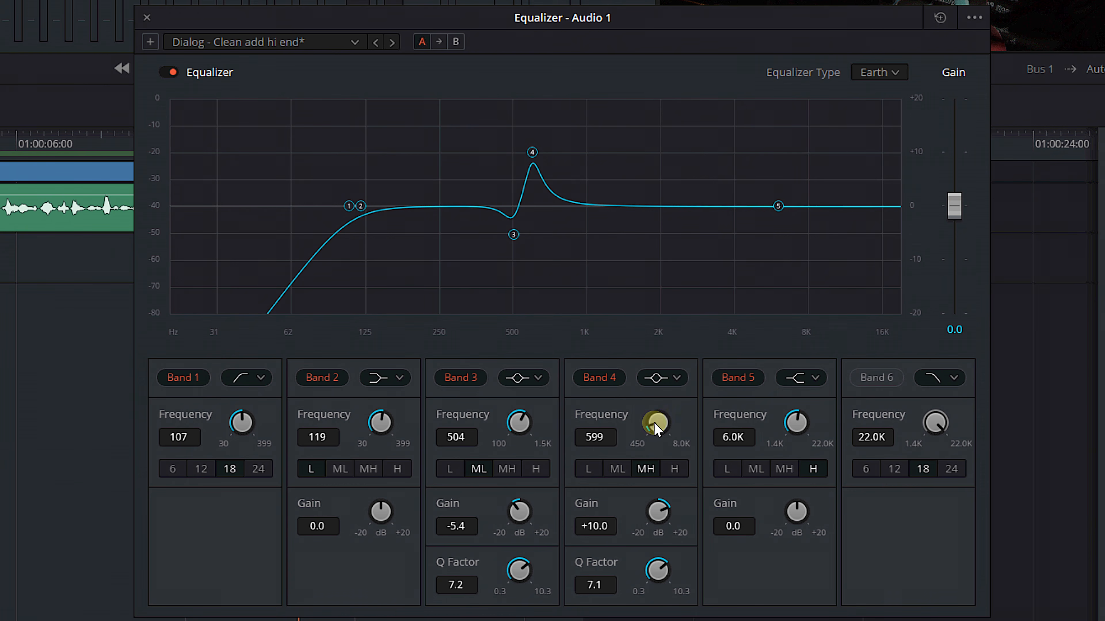
Sweep band 4's boost between 652 Hz and 1.5 kHz during playback to find the unpleasant frequency, stopping at 780 Hz
key(space)
drag(660, 428, 723, 428)
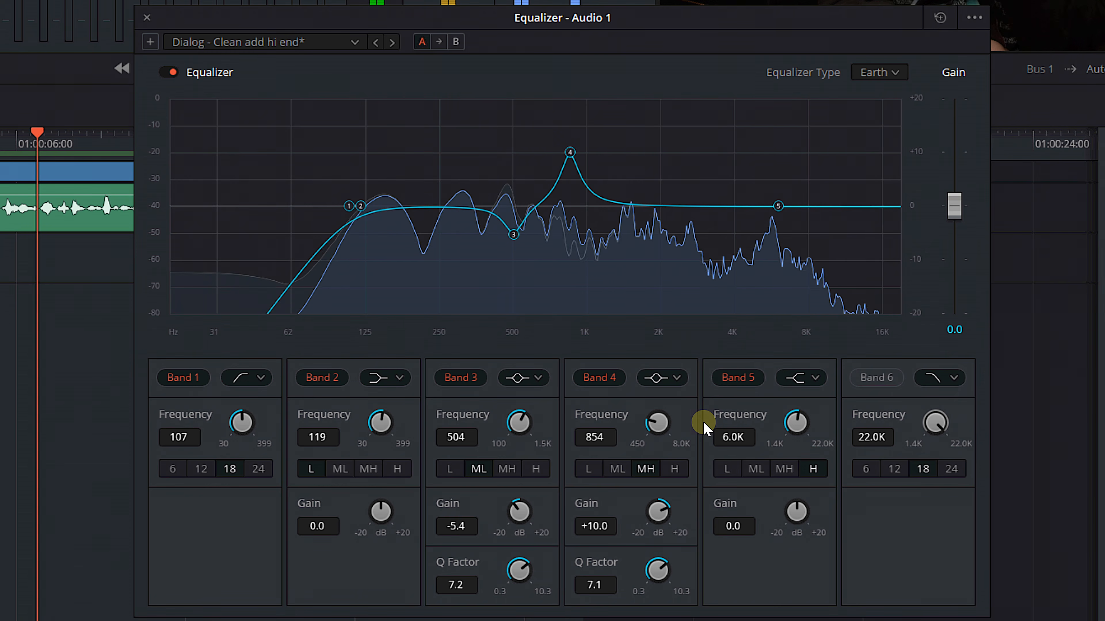
drag(703, 421, 770, 424)
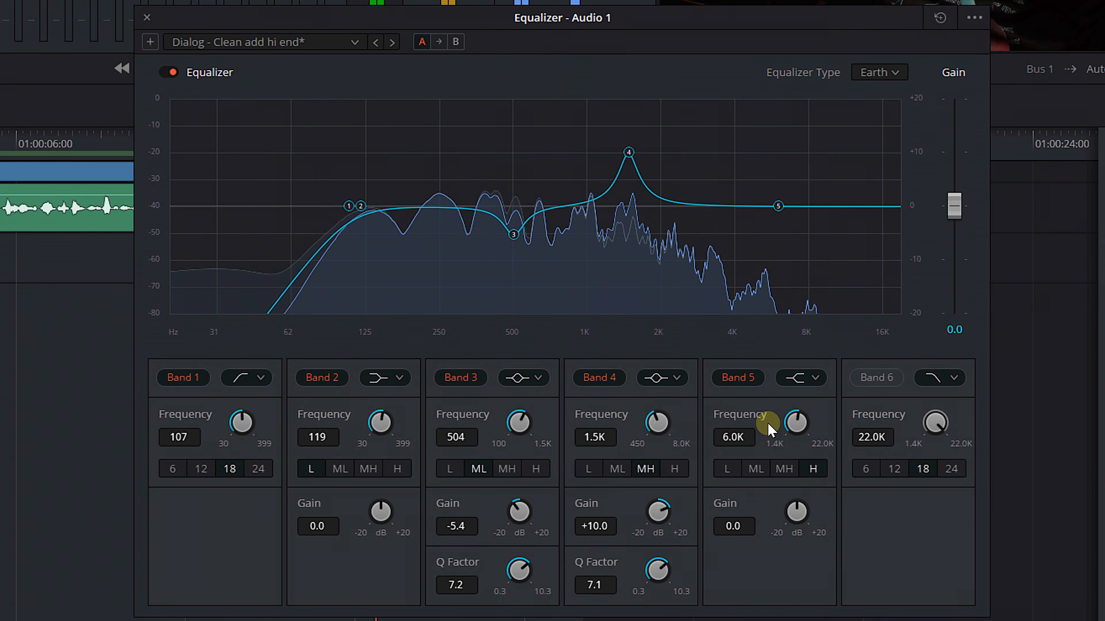
drag(768, 429, 669, 431)
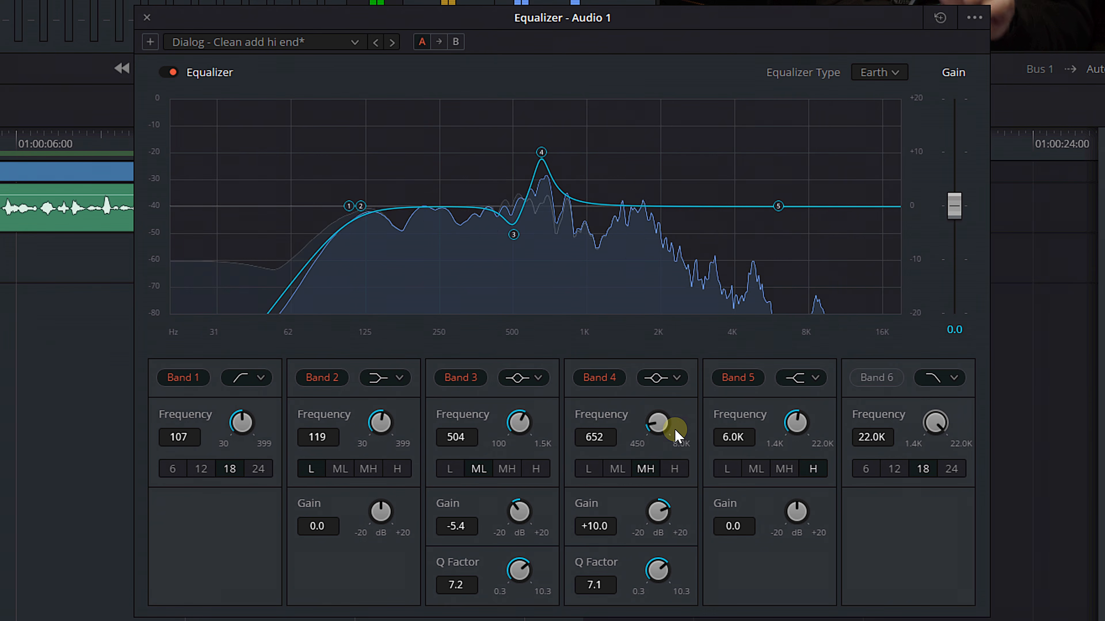
drag(682, 431, 691, 431)
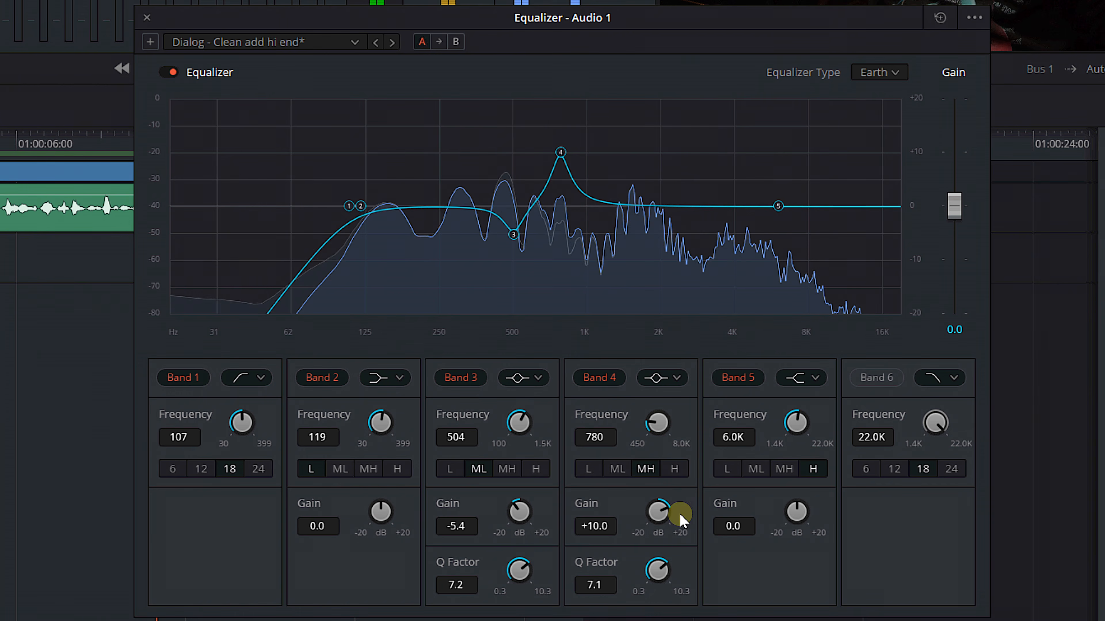
Turn band 4's boost into a cut, compare it with the band bypassed, and set it to 1.0 kHz with -4.1 dB gain
drag(658, 516, 535, 514)
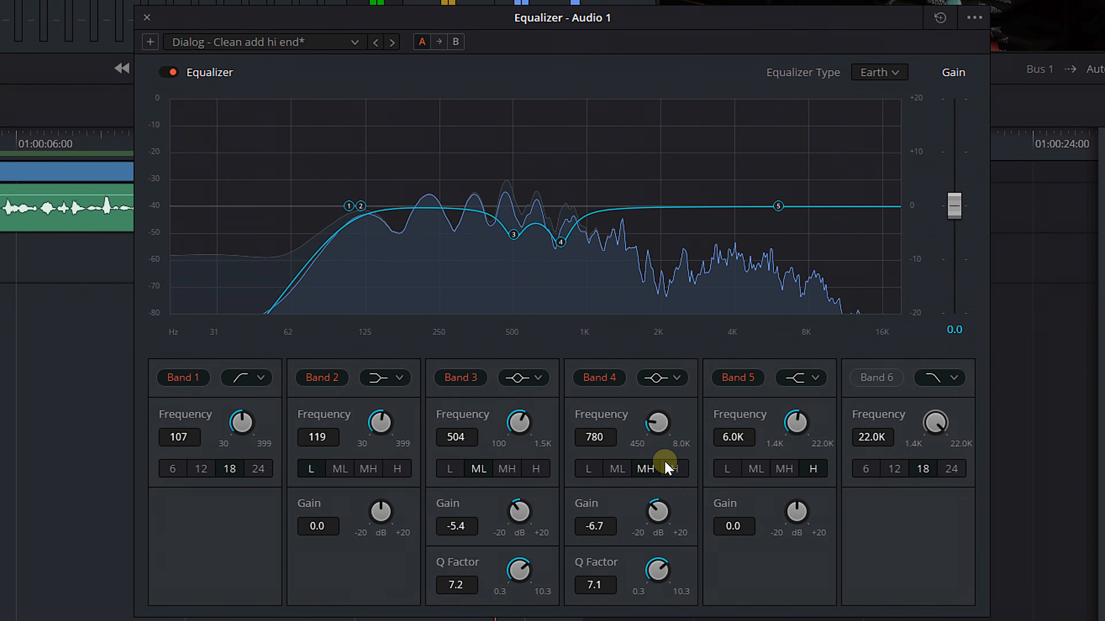
click(599, 380)
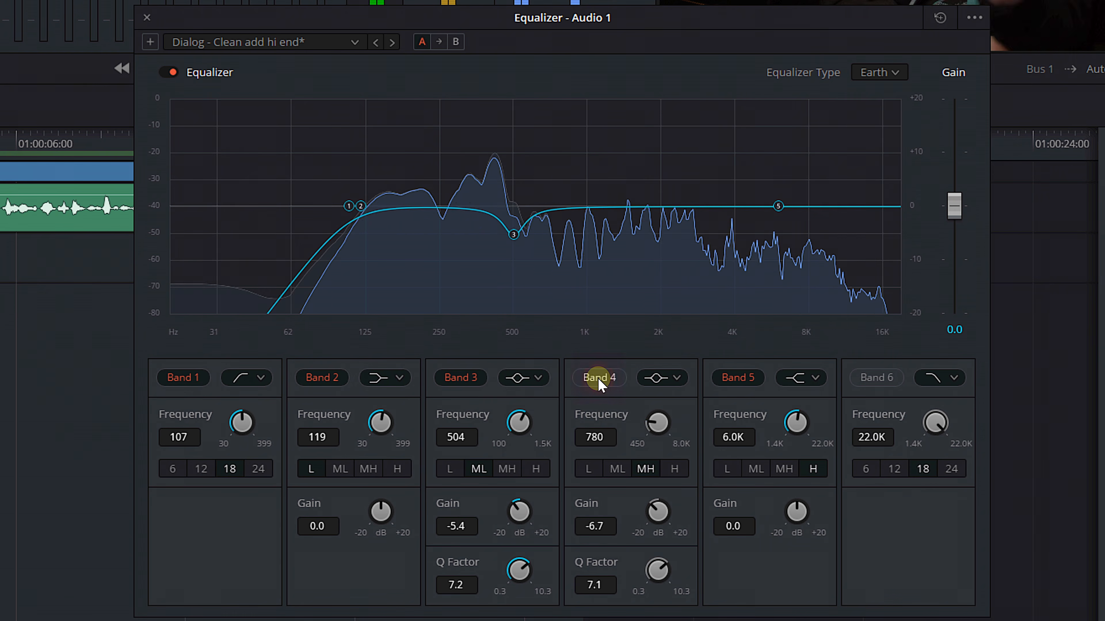
click(599, 379)
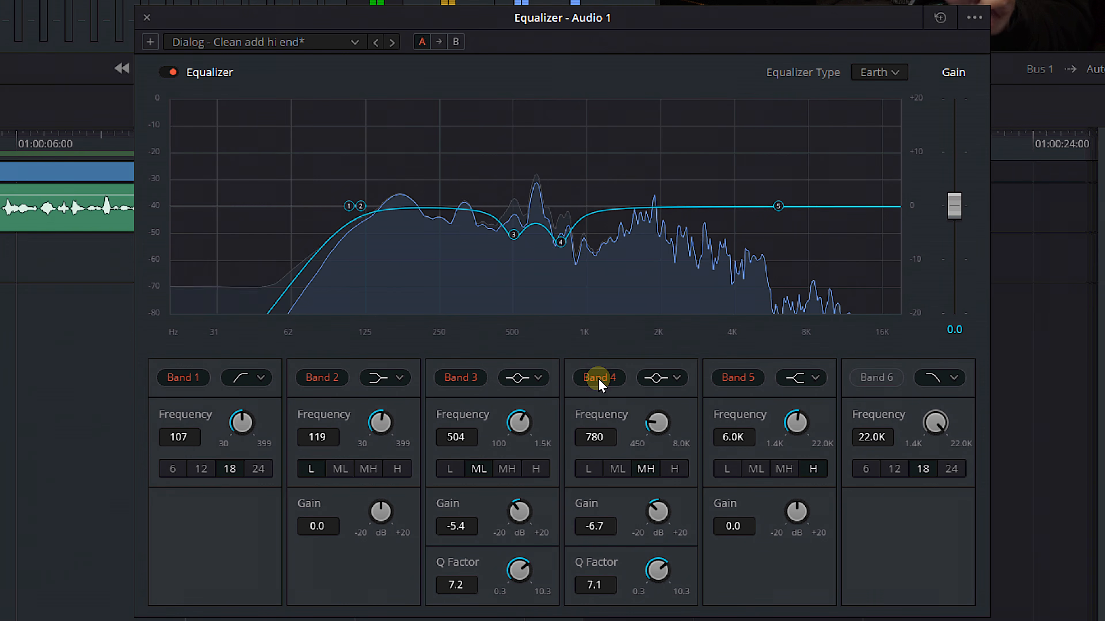
drag(656, 511, 598, 526)
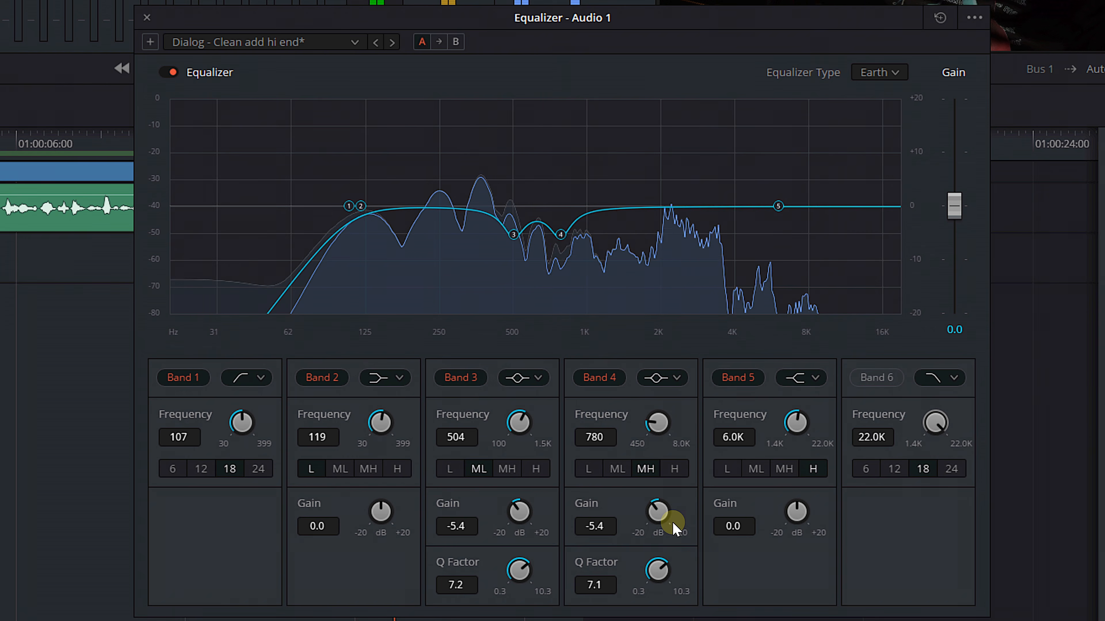
mouse_move(673, 527)
mouse_down()
mouse_move(688, 527)
mouse_move(668, 515)
mouse_up()
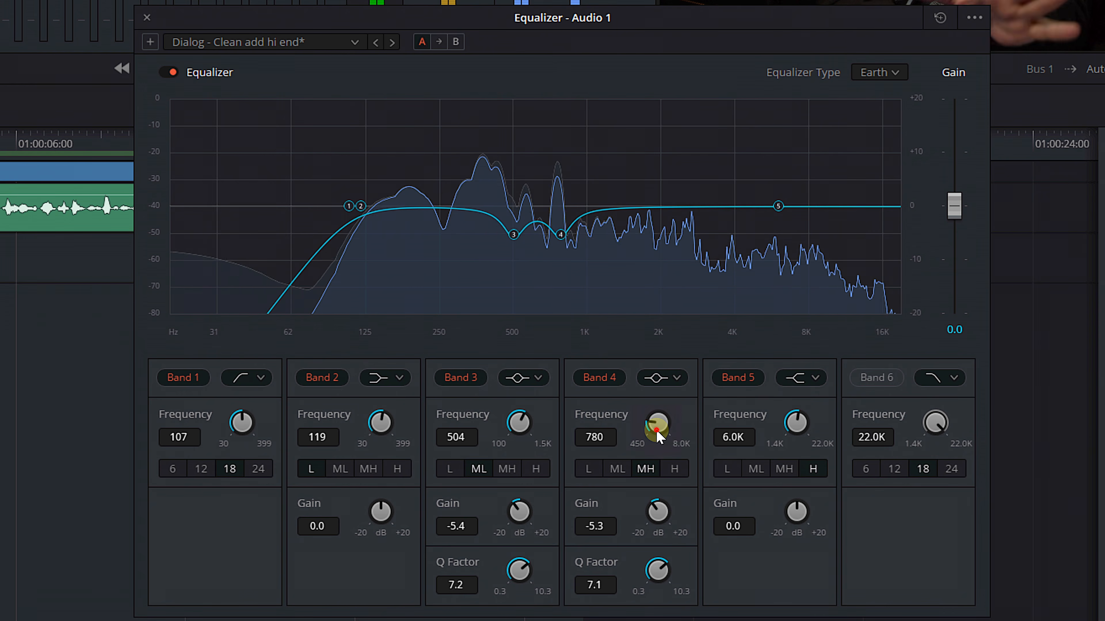
drag(675, 428, 690, 428)
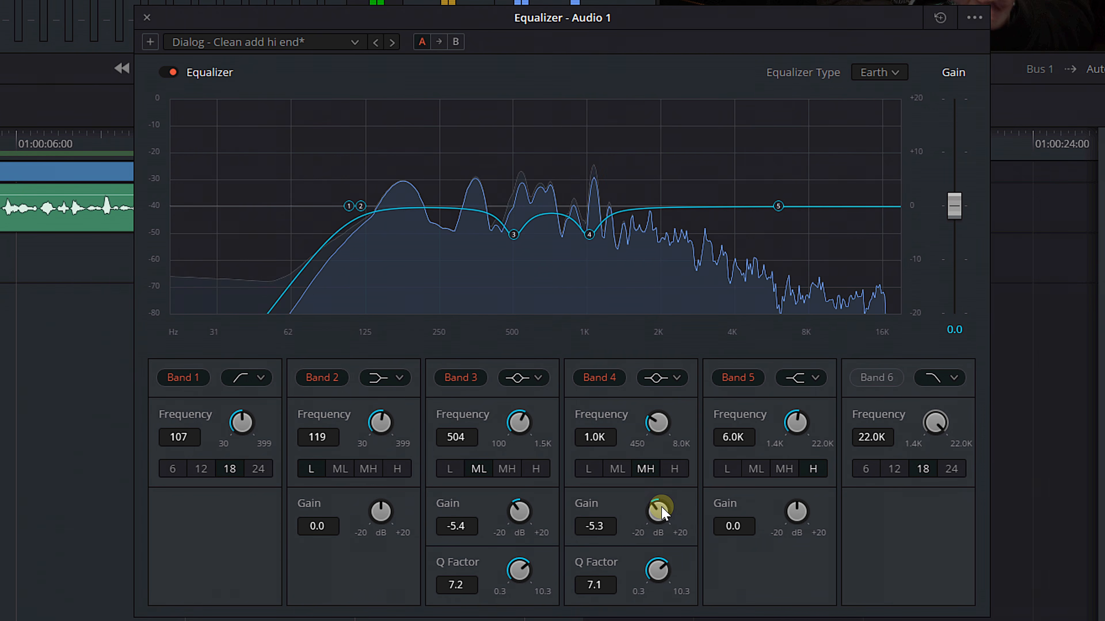
mouse_move(658, 513)
mouse_down()
mouse_move(777, 517)
mouse_move(670, 513)
mouse_up()
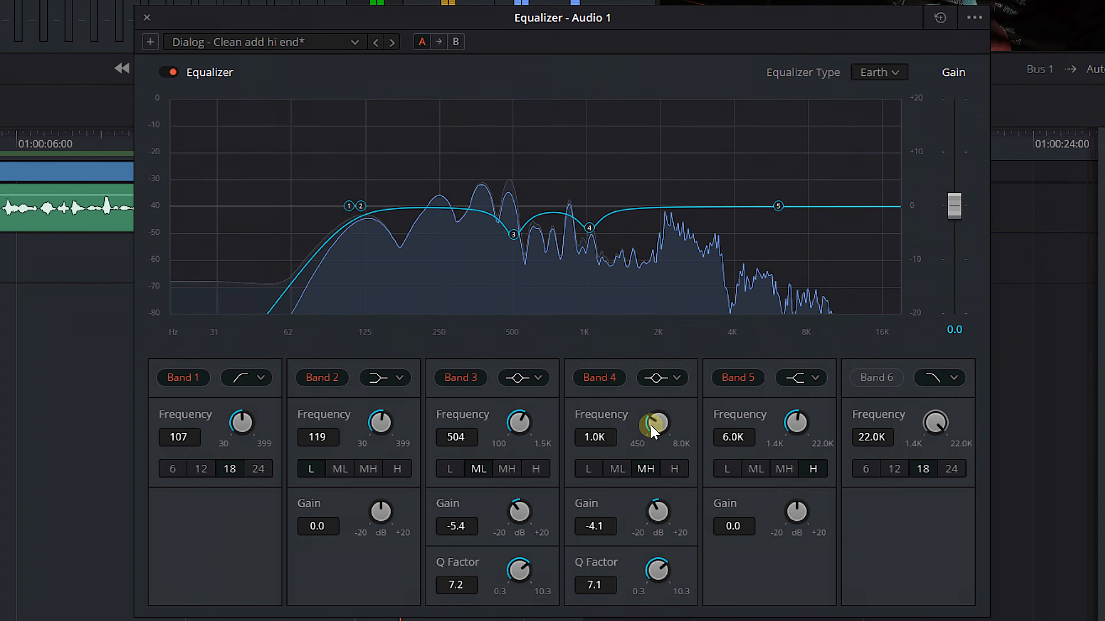
Compare the voice with band 4 bypassed and enabled, and fine-tune its cut to 977 Hz at -5.1 dB
click(594, 379)
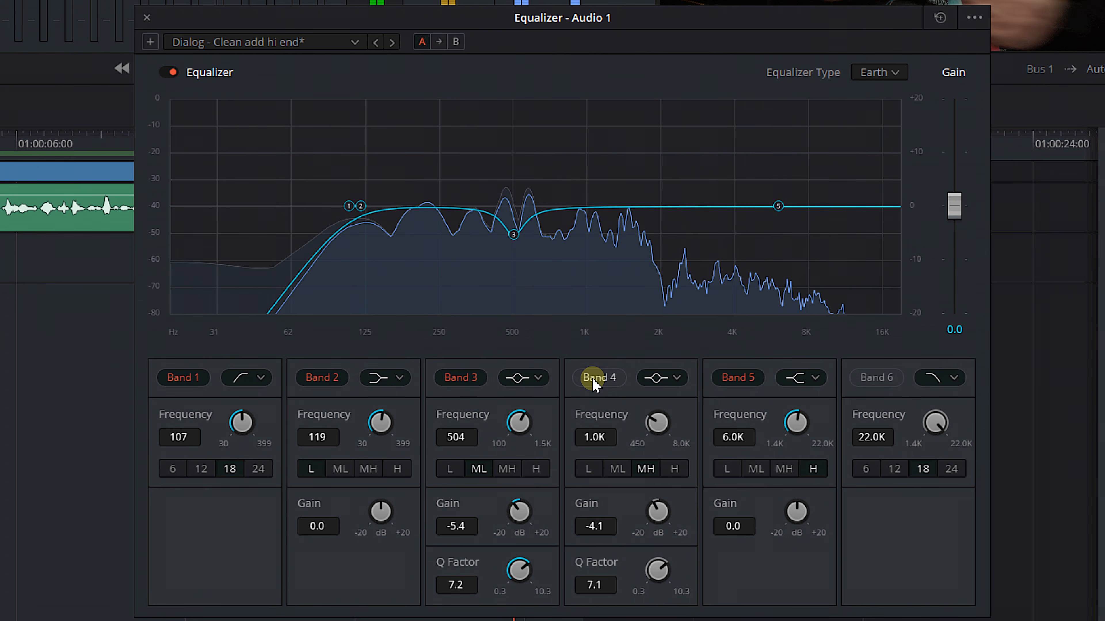
click(593, 380)
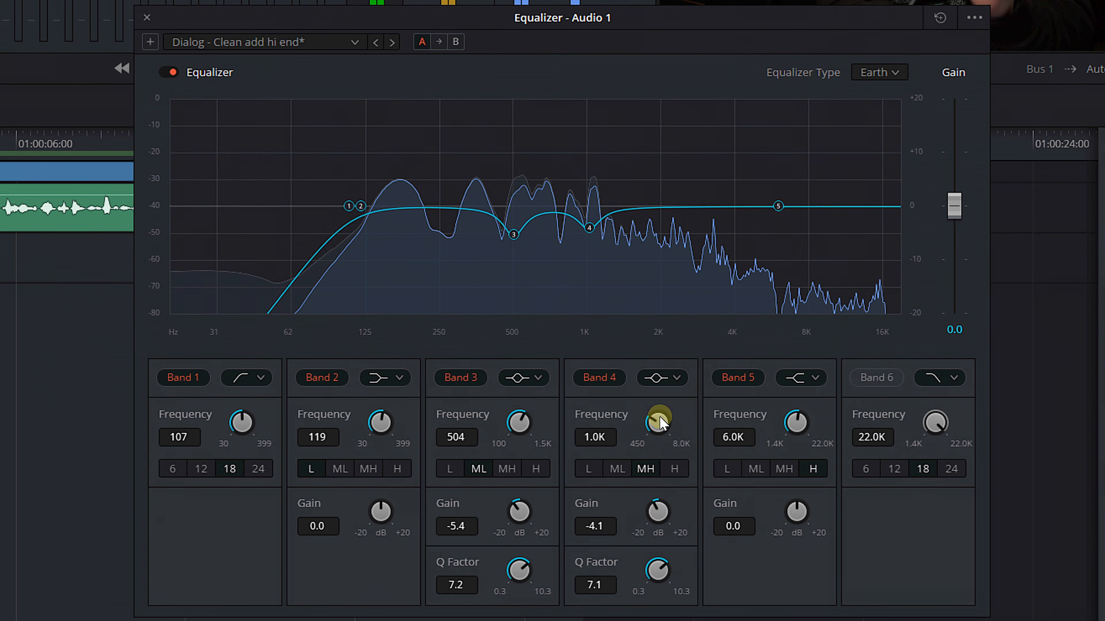
drag(654, 506, 654, 511)
mouse_move(657, 422)
mouse_down()
mouse_move(629, 431)
mouse_move(648, 428)
mouse_up()
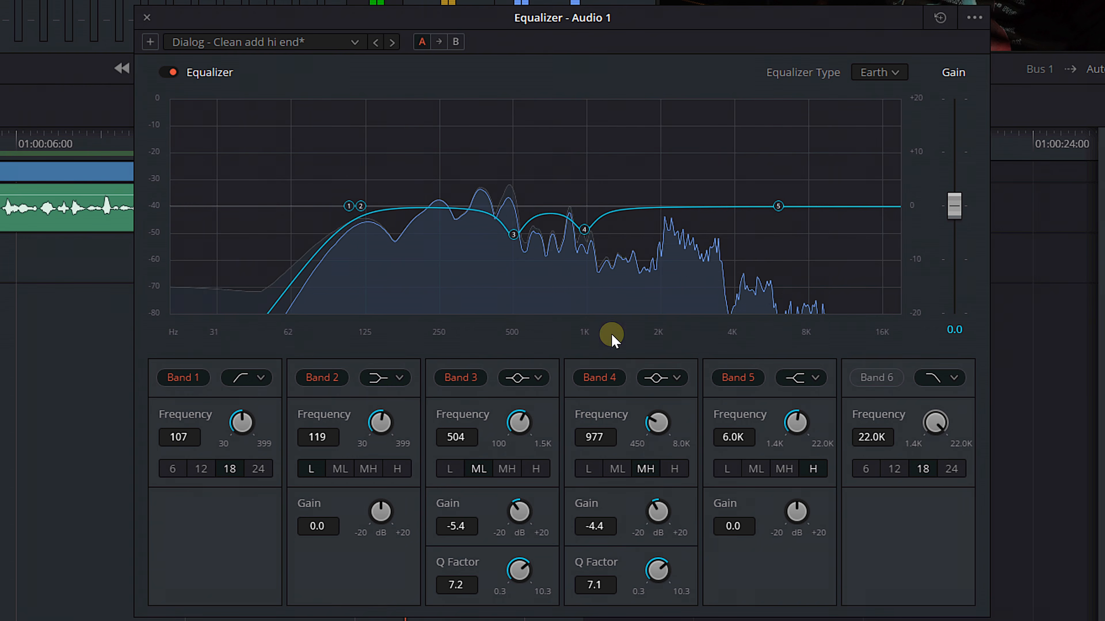
mouse_move(655, 513)
mouse_down()
mouse_move(777, 512)
mouse_move(648, 501)
mouse_up()
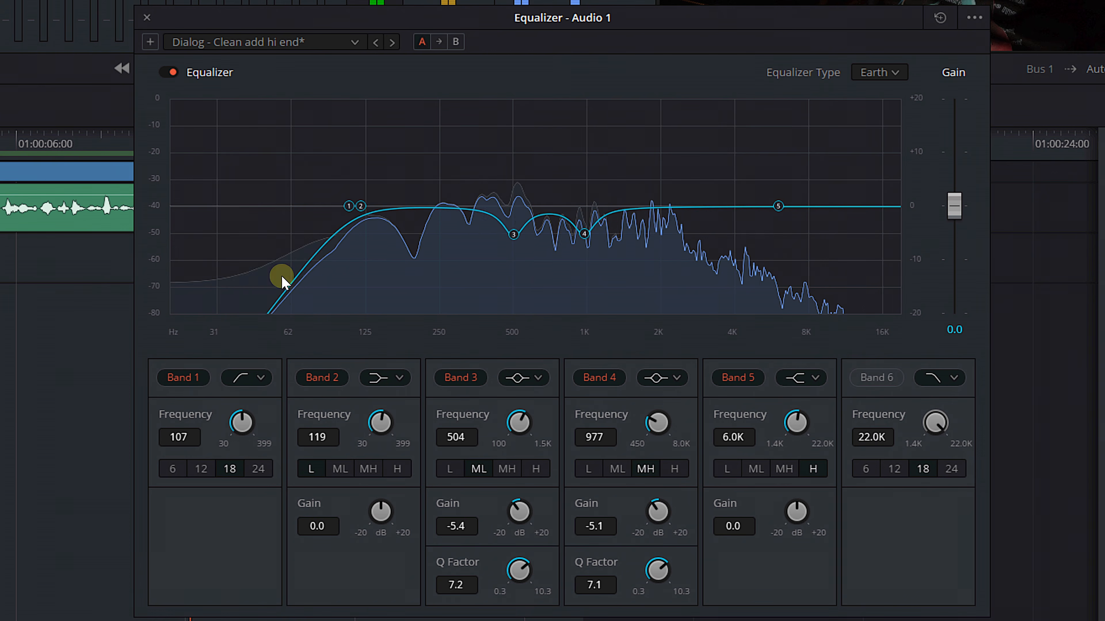
click(612, 376)
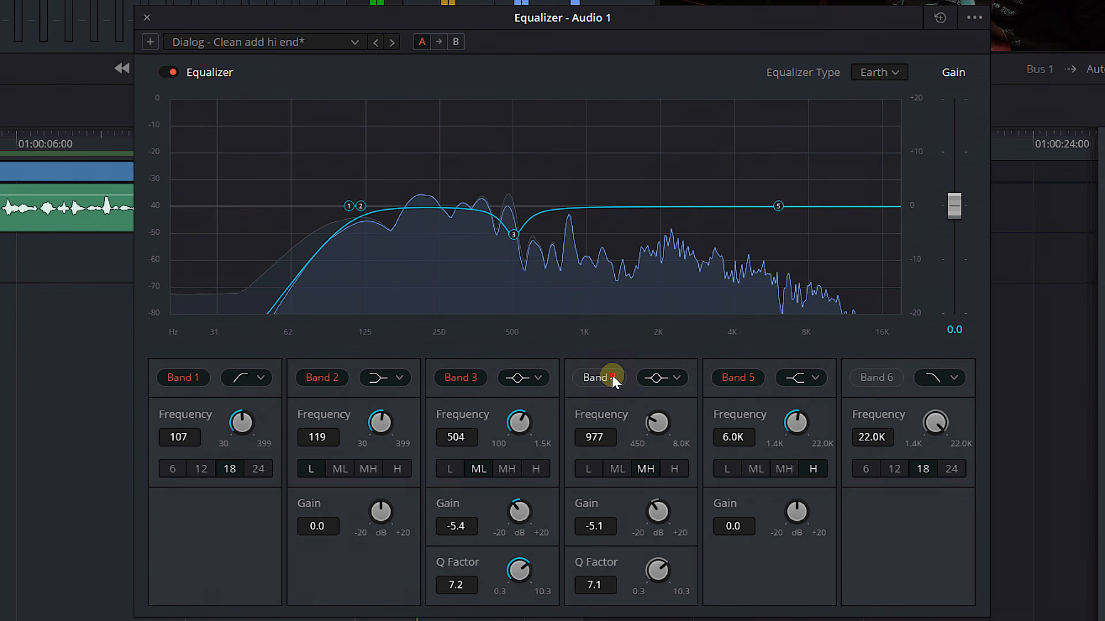
click(612, 376)
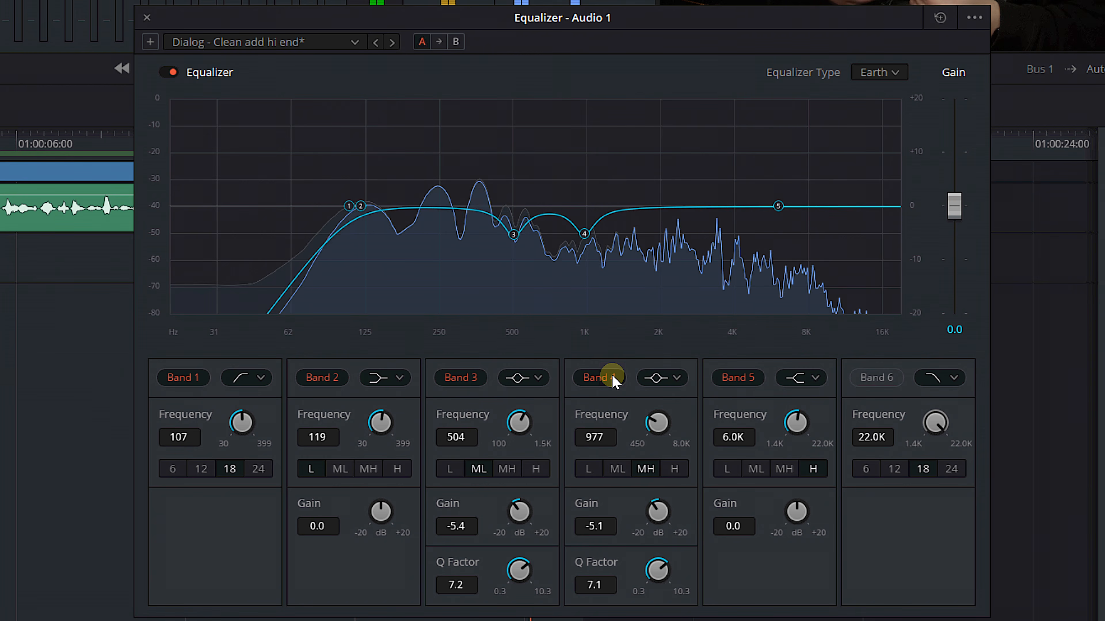
click(599, 242)
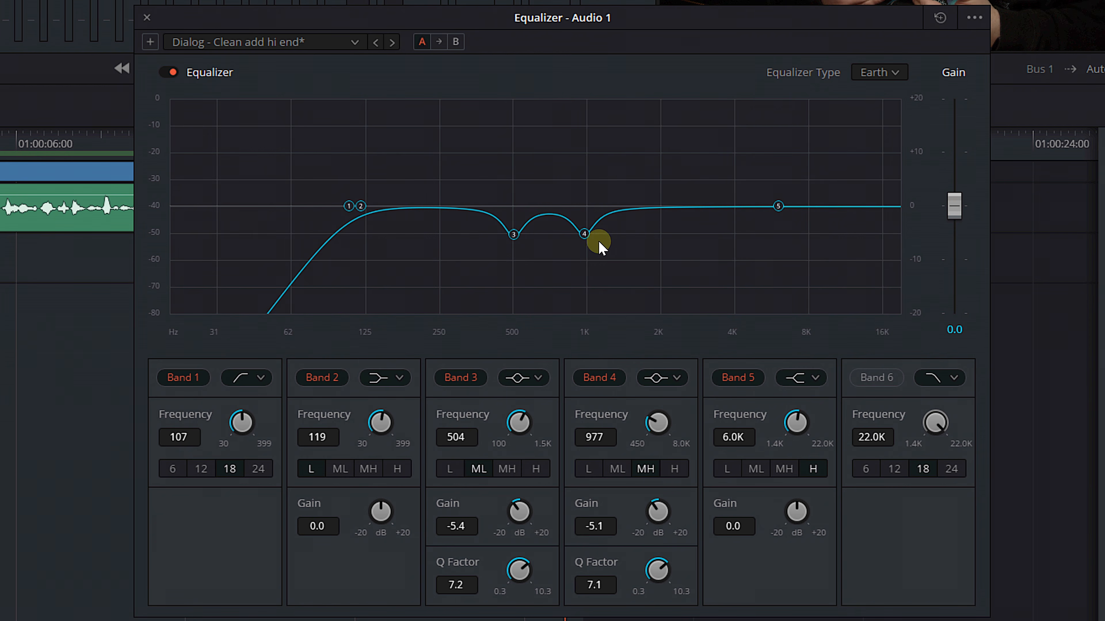
Play the voice and compare it with the whole equalizer bypassed and enabled, leaving the equalizer on
click(609, 459)
key(space)
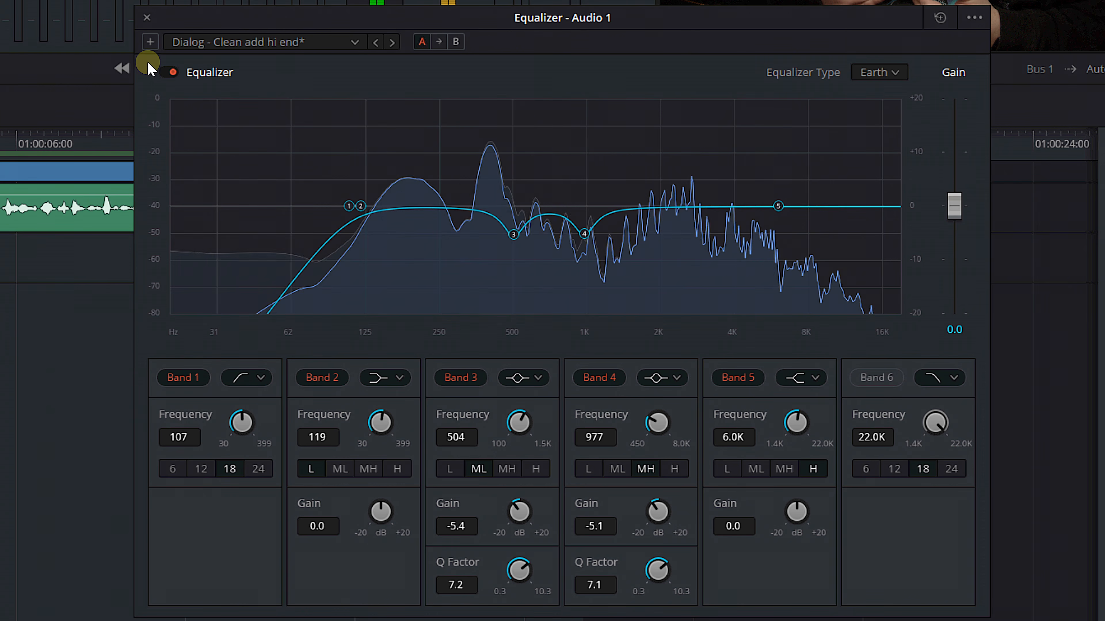
click(172, 72)
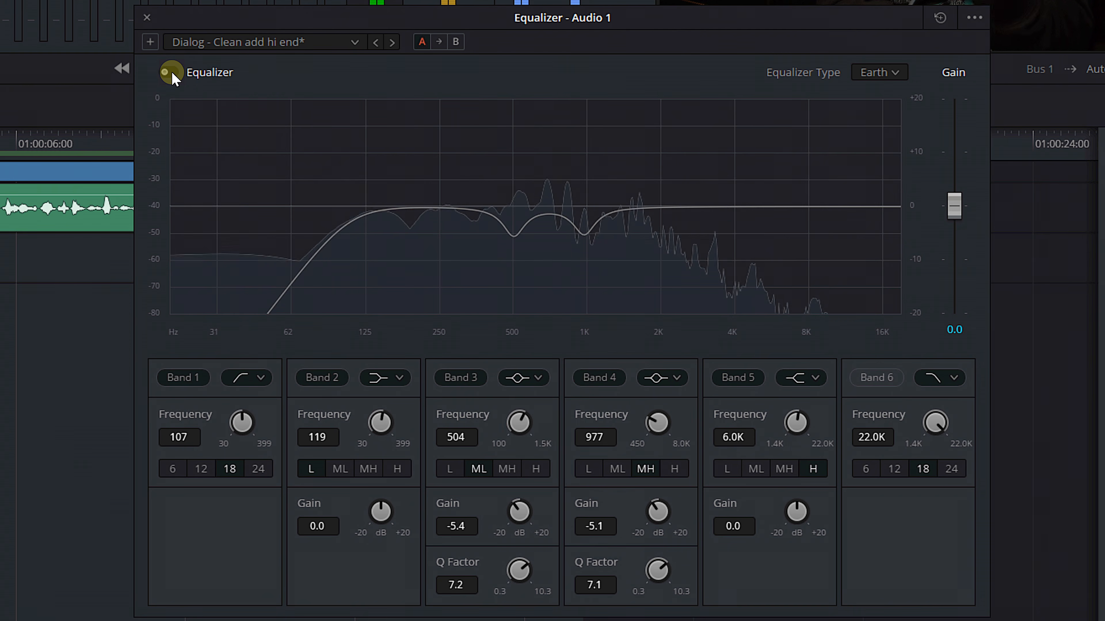
click(172, 72)
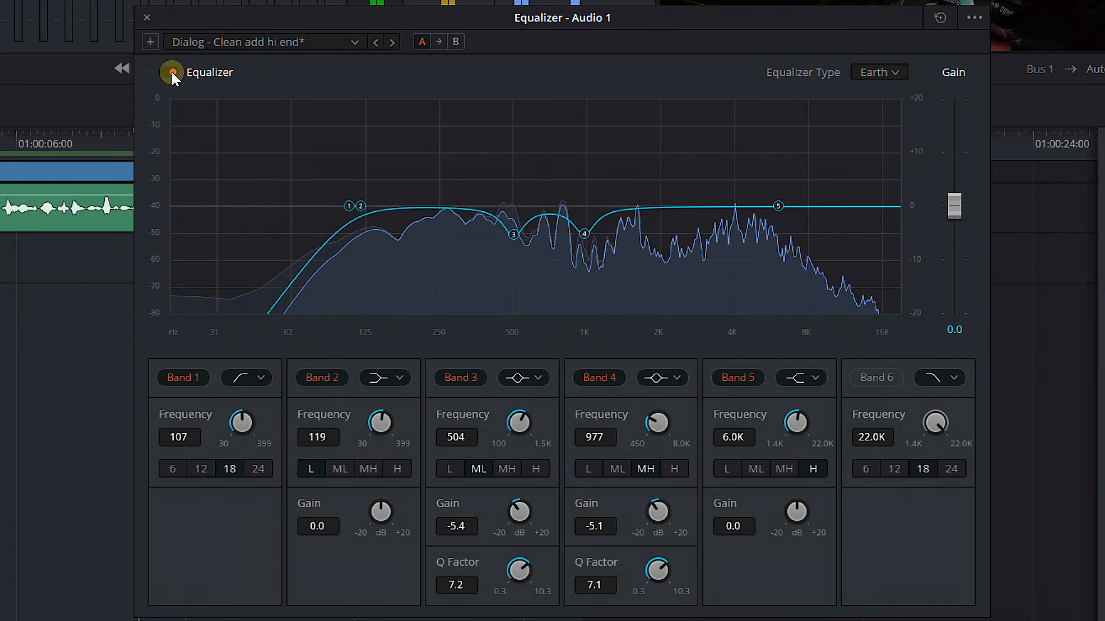
click(171, 73)
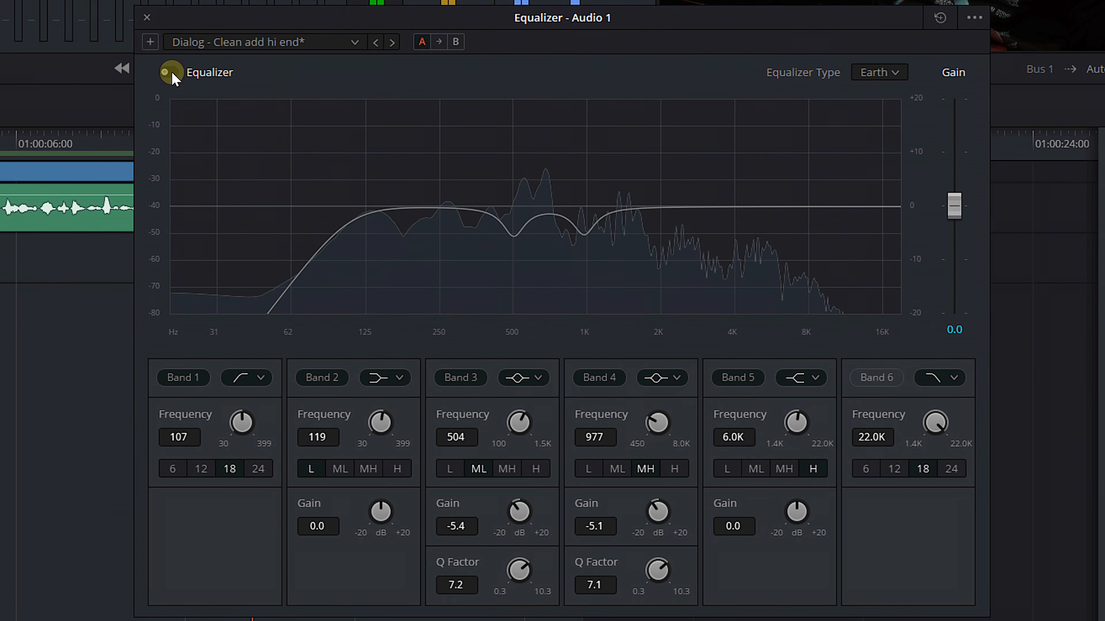
click(172, 72)
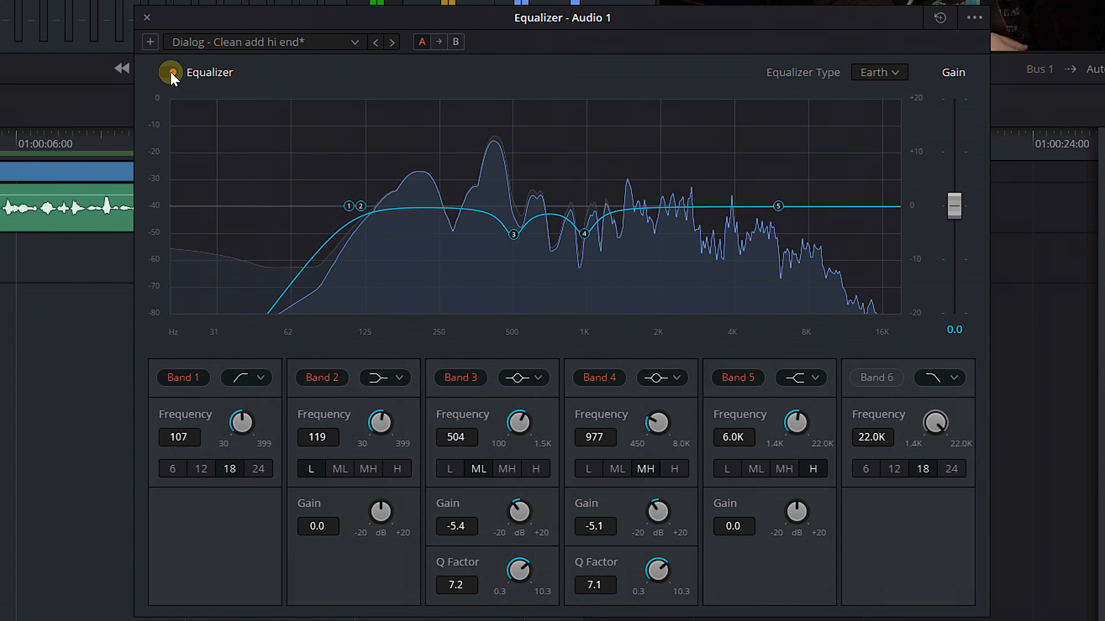
click(172, 73)
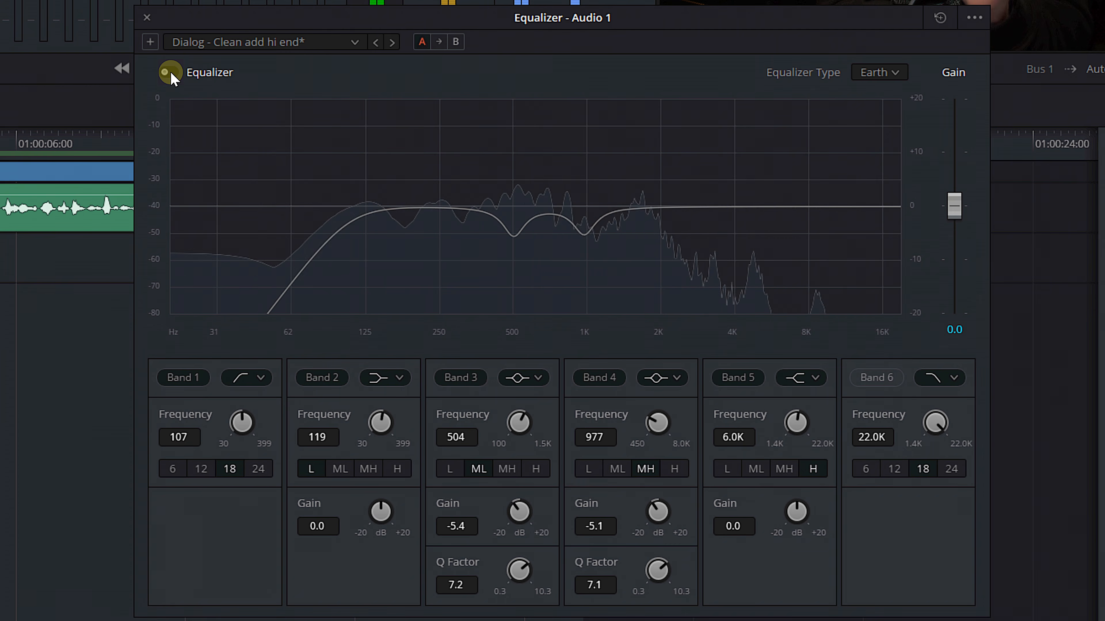
click(172, 73)
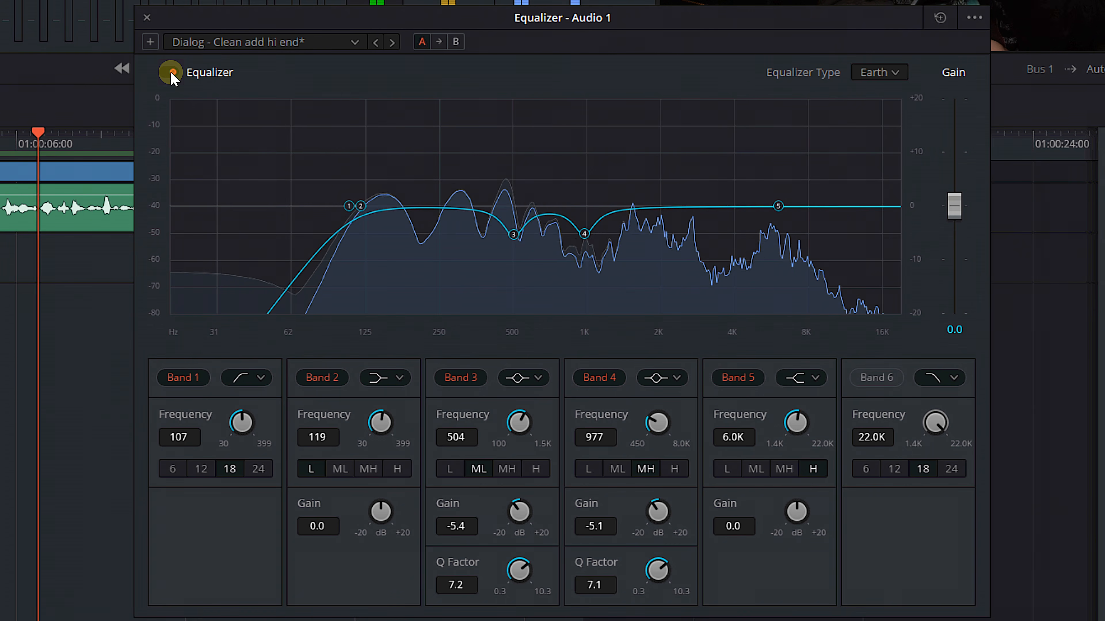
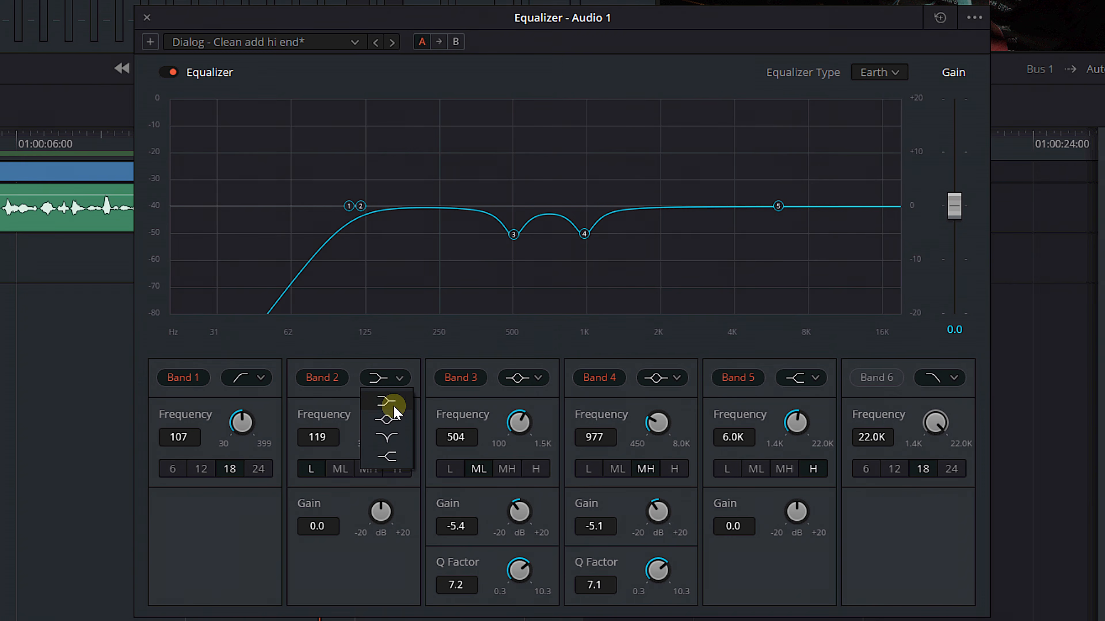
Change band 2 to a bell filter and try its boost up to +14.6 dB, settling at 211 Hz with +3.8 dB gain
click(389, 419)
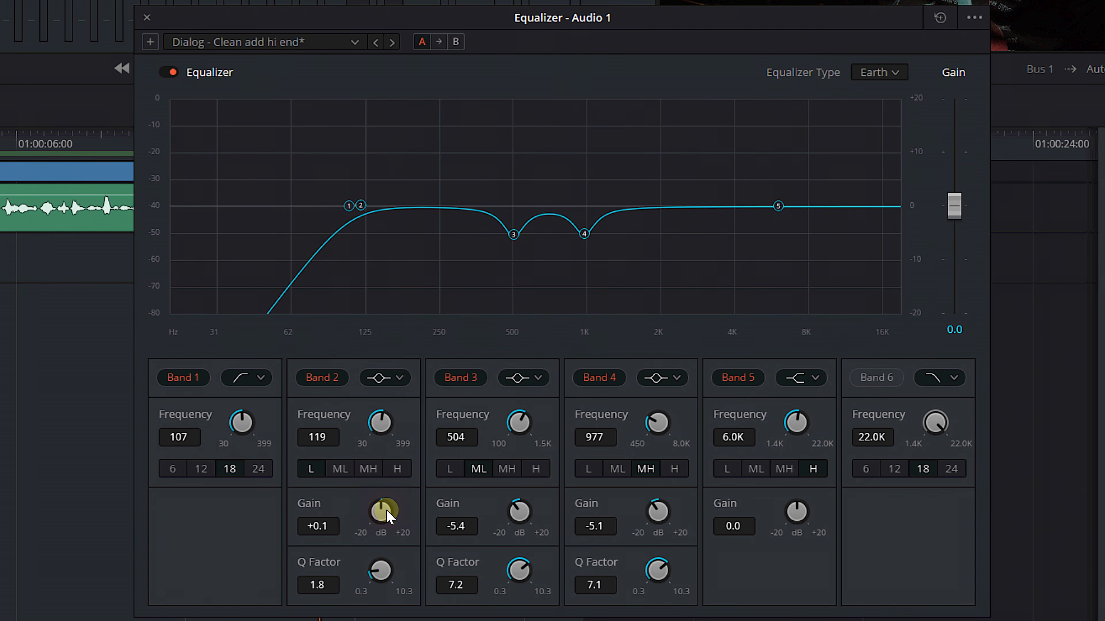
drag(387, 513, 409, 526)
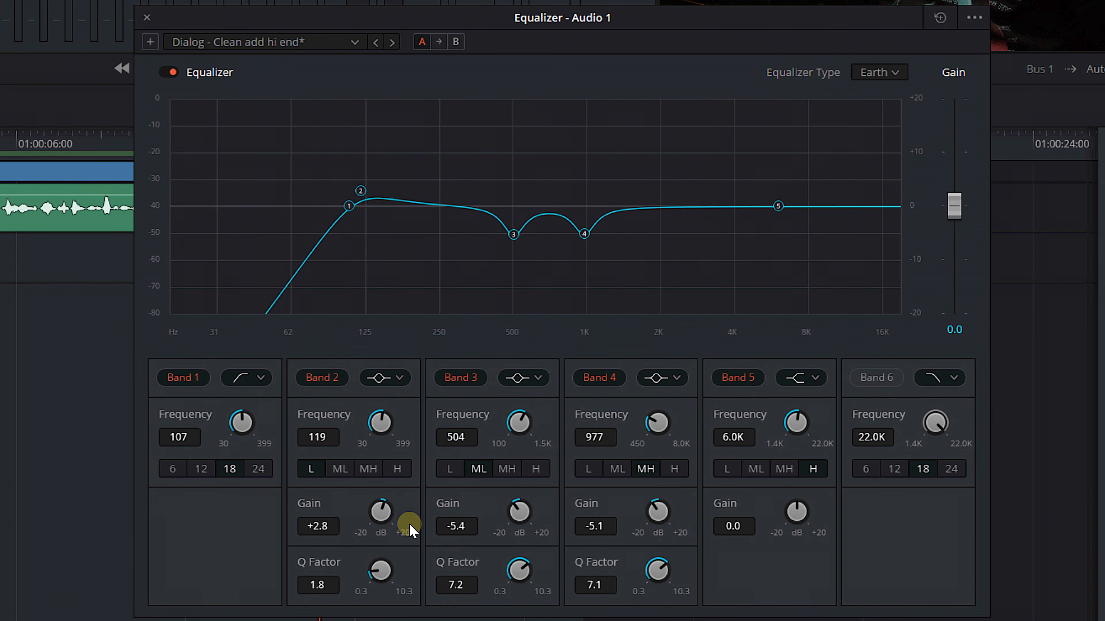
drag(390, 422, 400, 431)
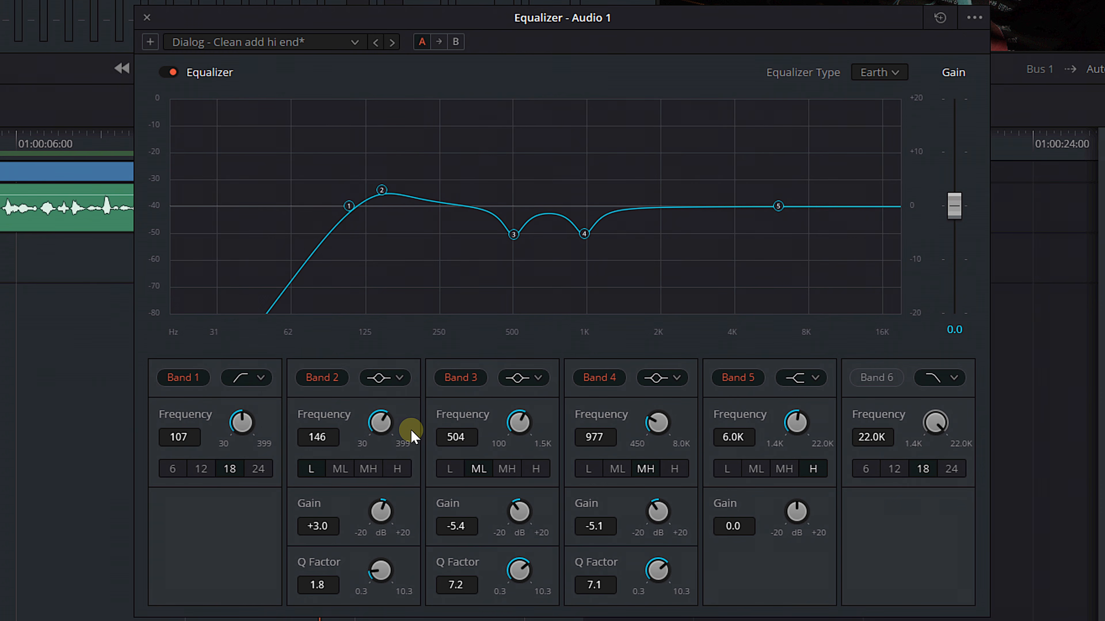
drag(414, 433, 395, 363)
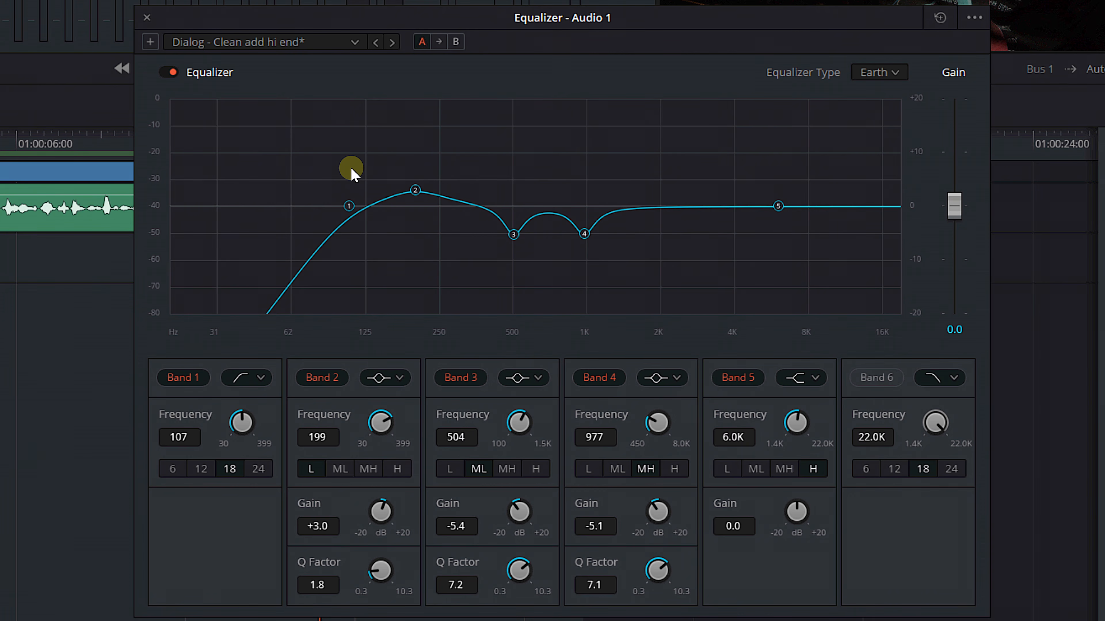
drag(415, 190, 421, 127)
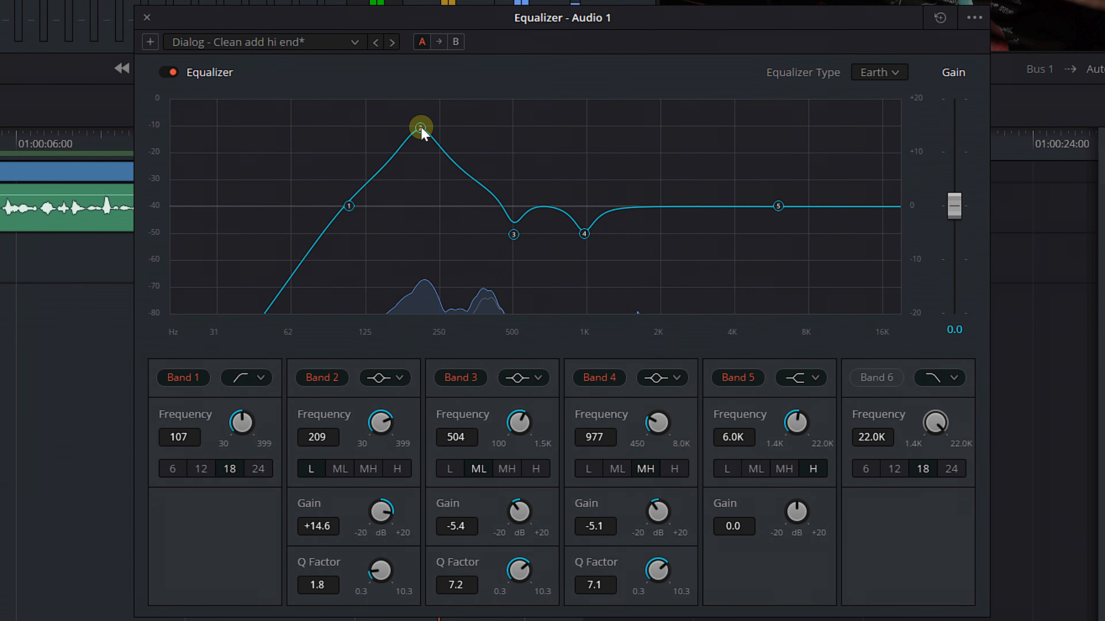
drag(421, 129, 420, 188)
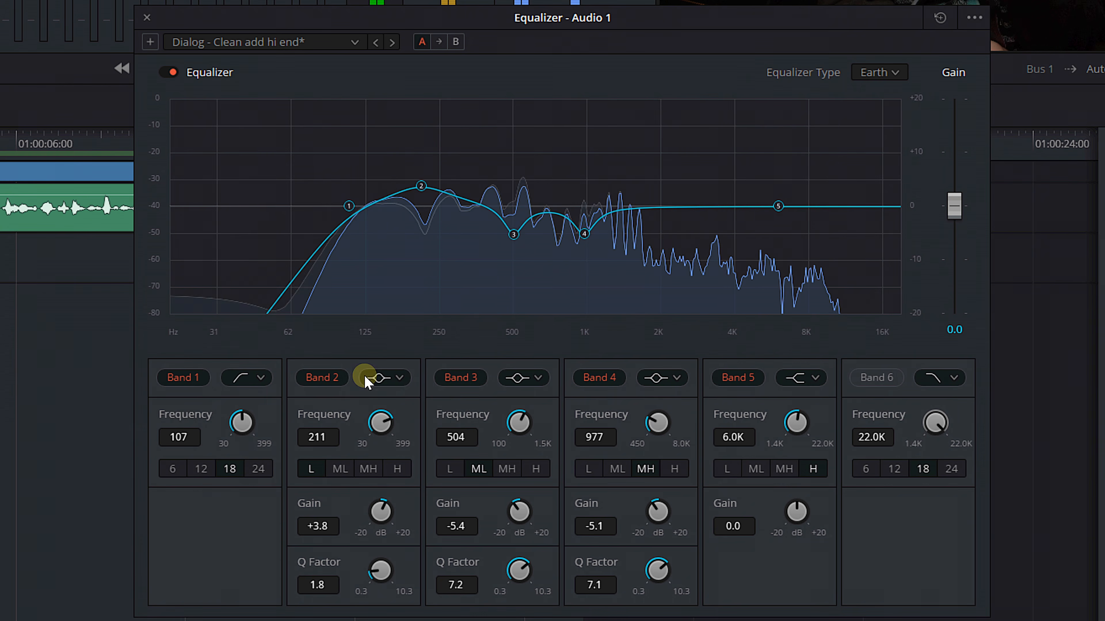
Compare the voice with band 2 bypassed and enabled, and fine-tune its boost to 201 Hz at +3.6 dB
click(318, 378)
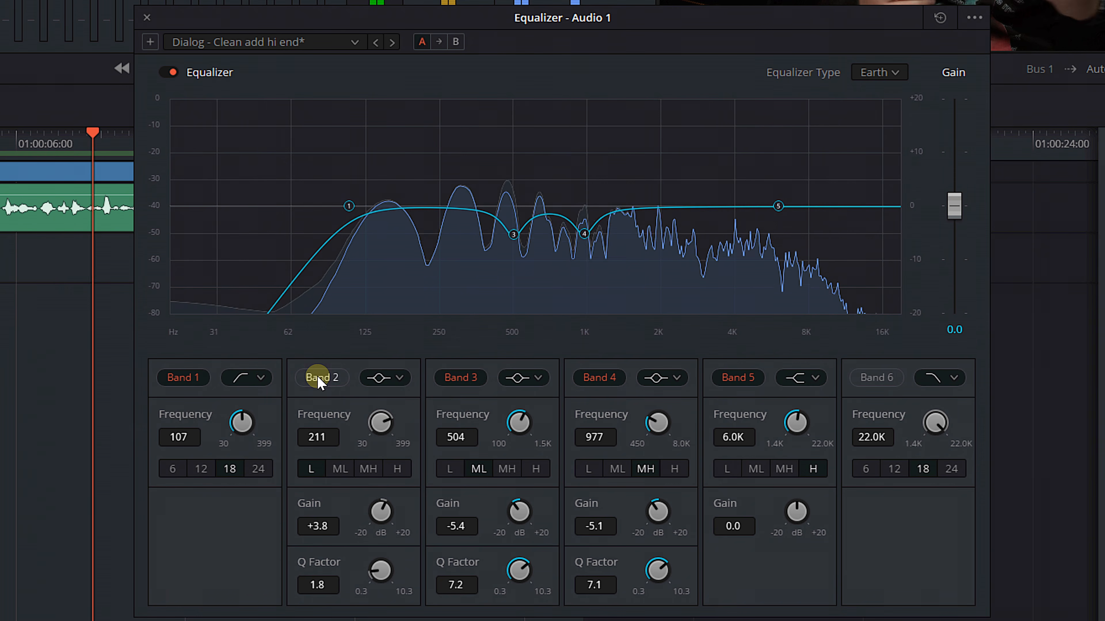
click(317, 378)
click(415, 182)
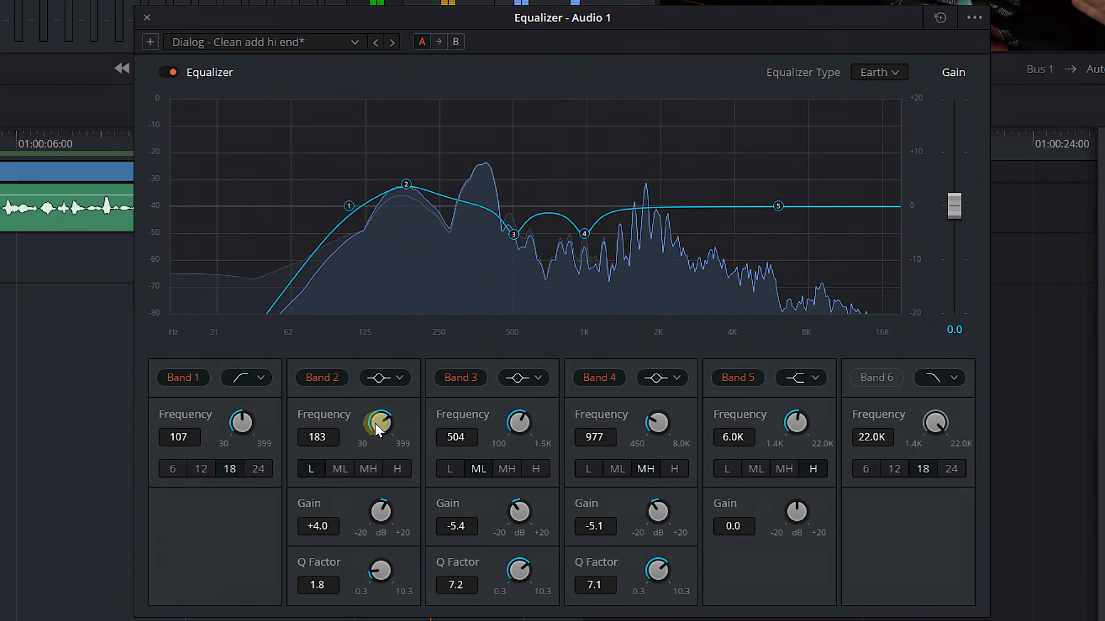
click(317, 379)
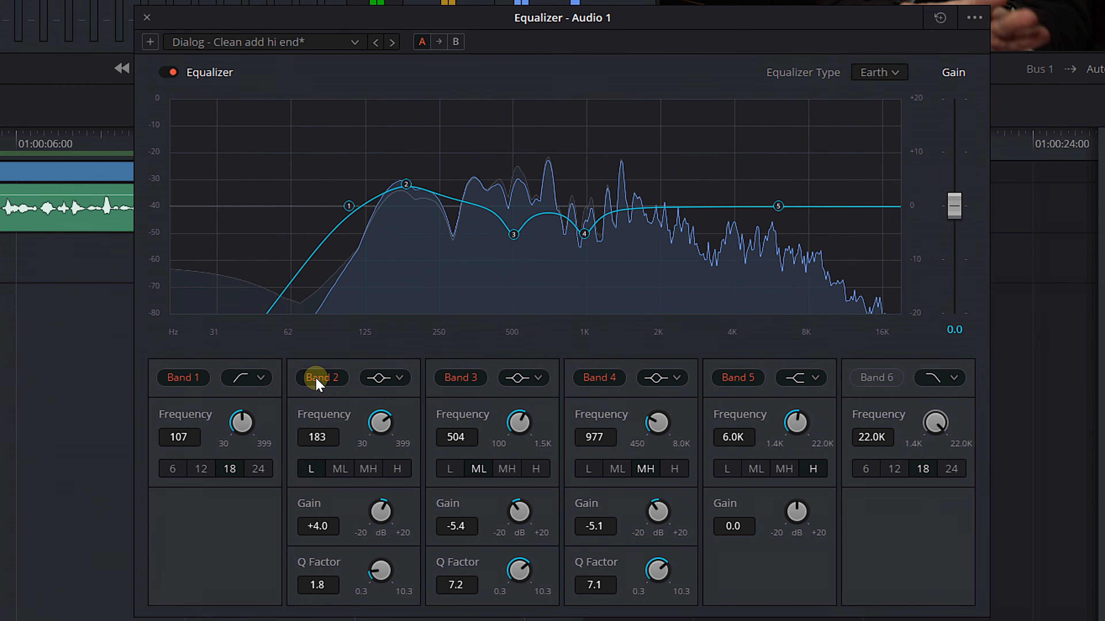
click(316, 378)
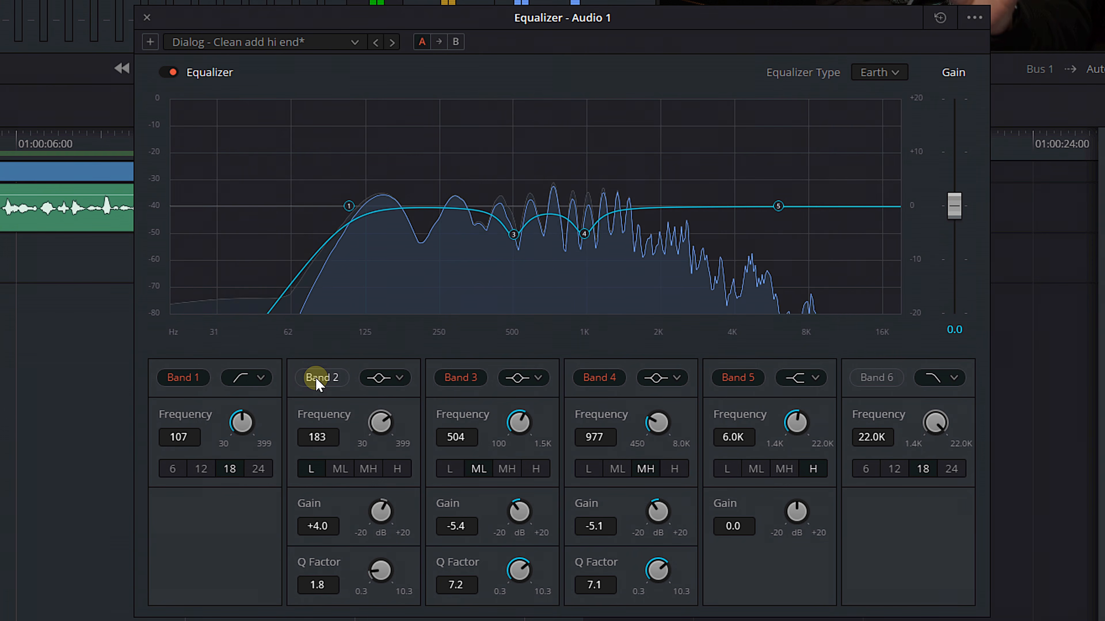
click(317, 378)
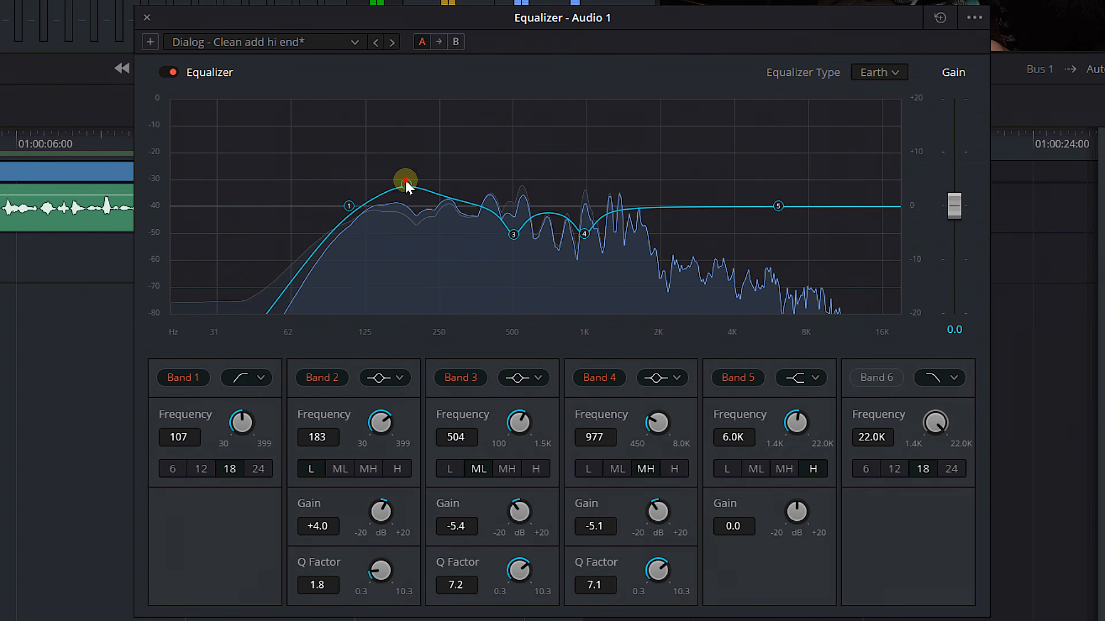
drag(406, 185, 415, 187)
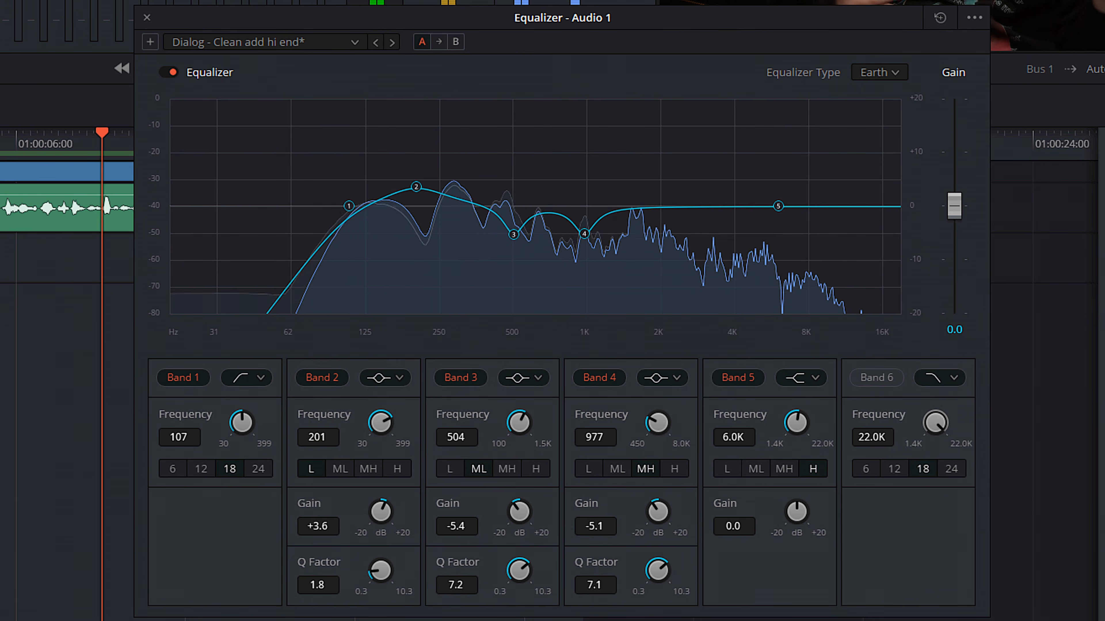
Widen band 2's boost to a Q factor of 1.1 and compare the voice with the band bypassed and enabled
click(378, 569)
drag(367, 571, 358, 566)
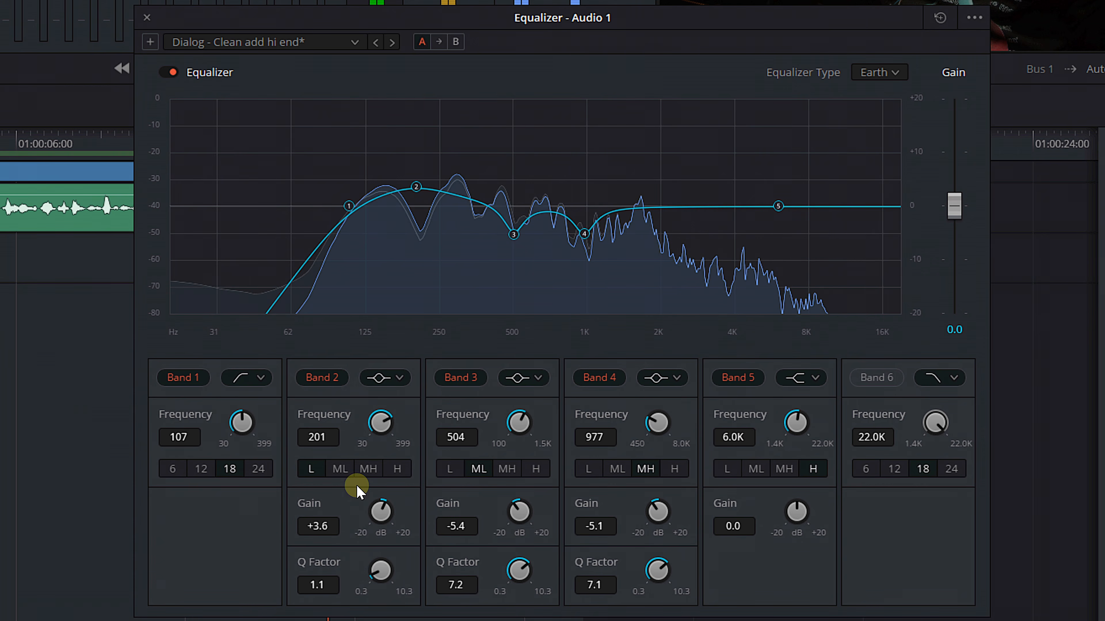
click(322, 377)
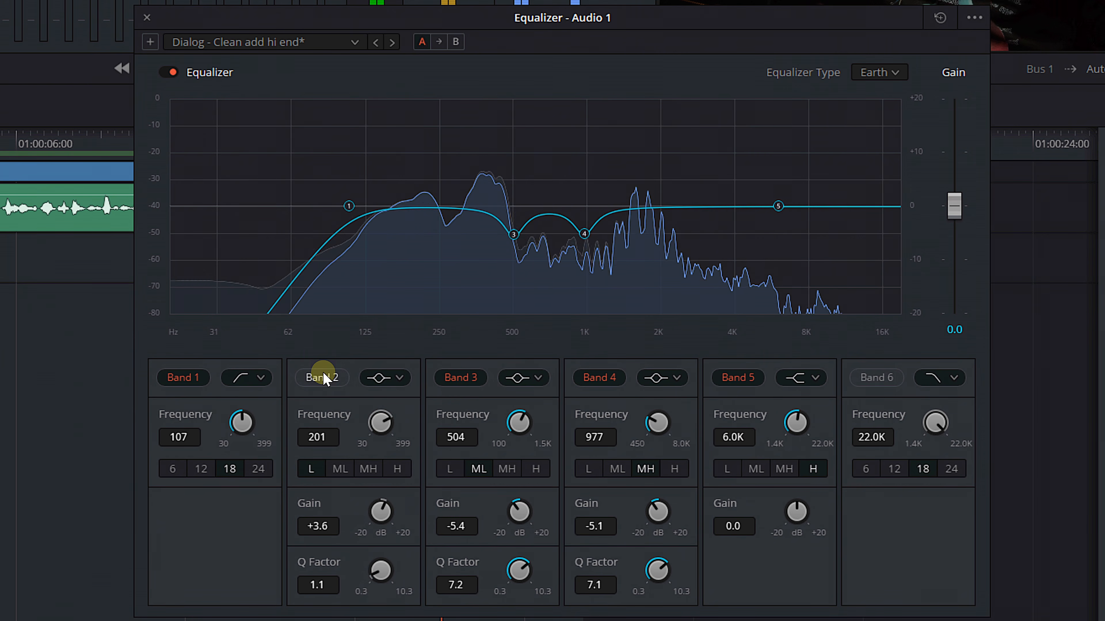
click(322, 377)
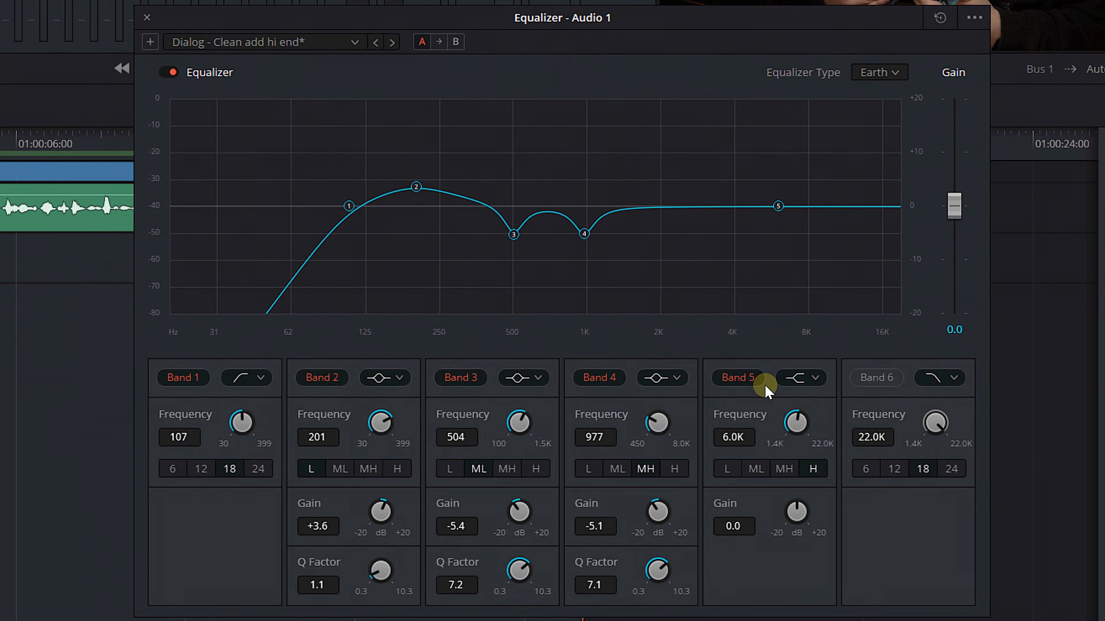
Change band 5 to a bell filter with +3.0 dB gain, and sweep its frequency from 3.0 kHz up to 5.1 kHz during playback
click(798, 378)
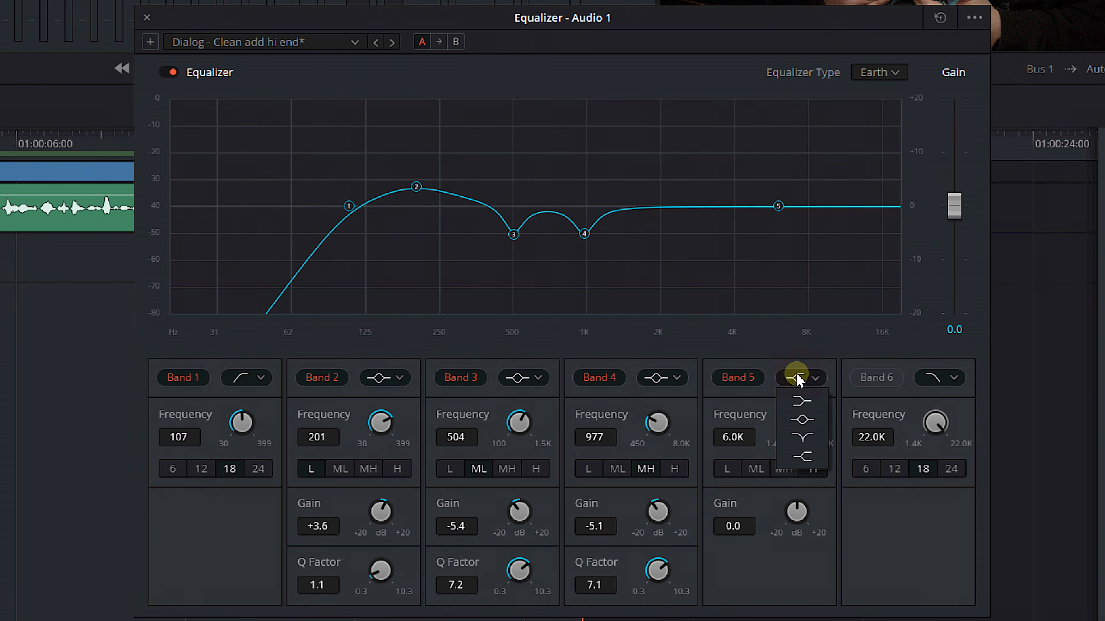
click(796, 421)
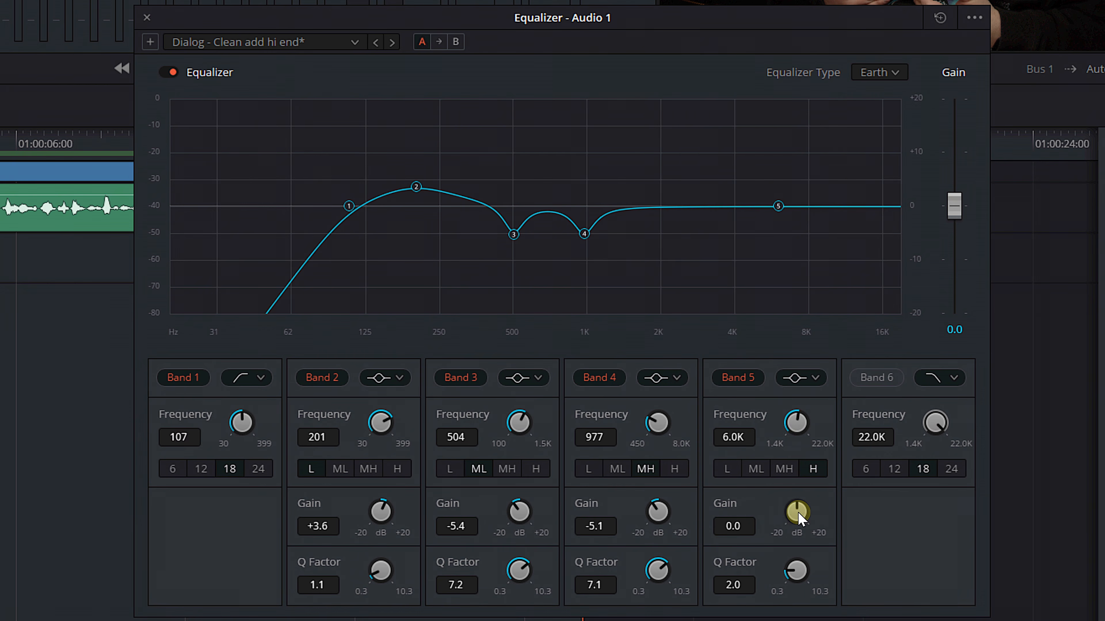
drag(800, 516, 824, 521)
drag(796, 421, 719, 465)
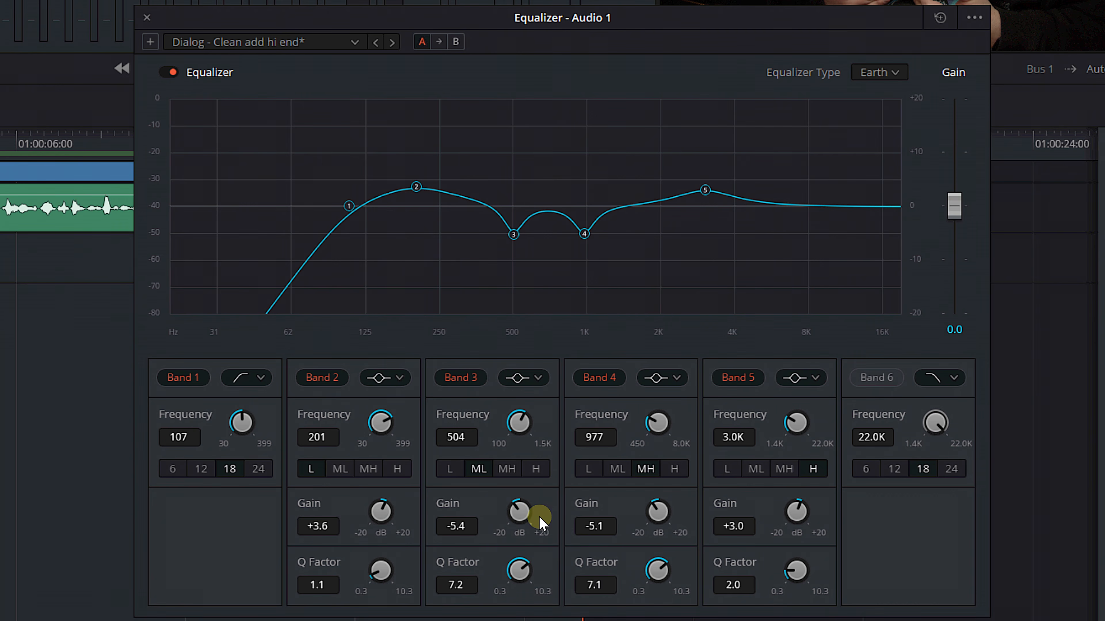
key(space)
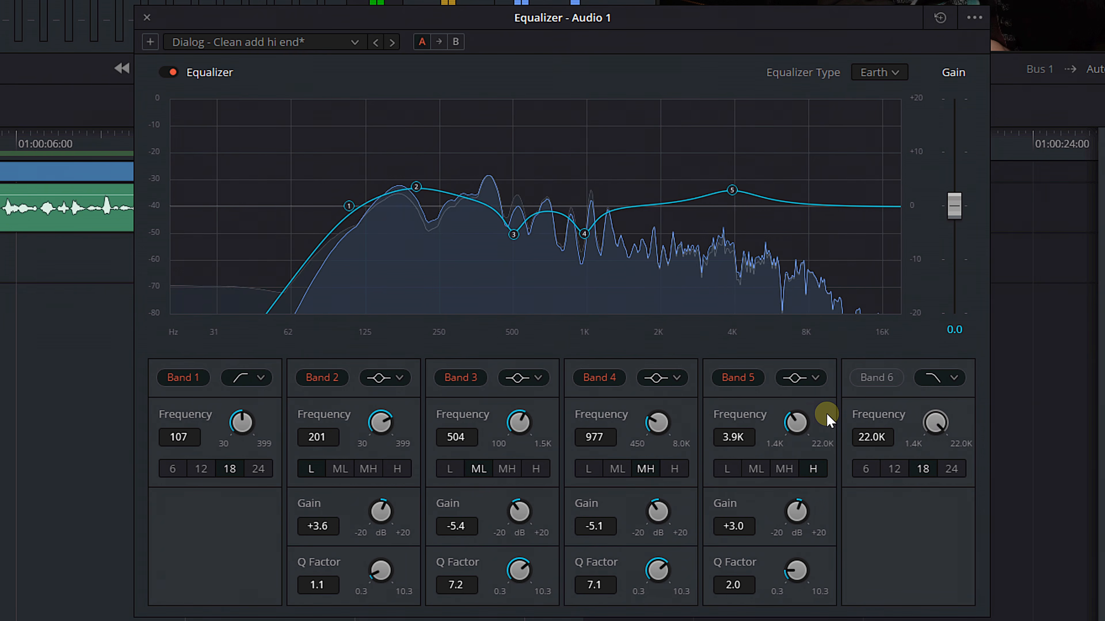
drag(826, 413, 848, 416)
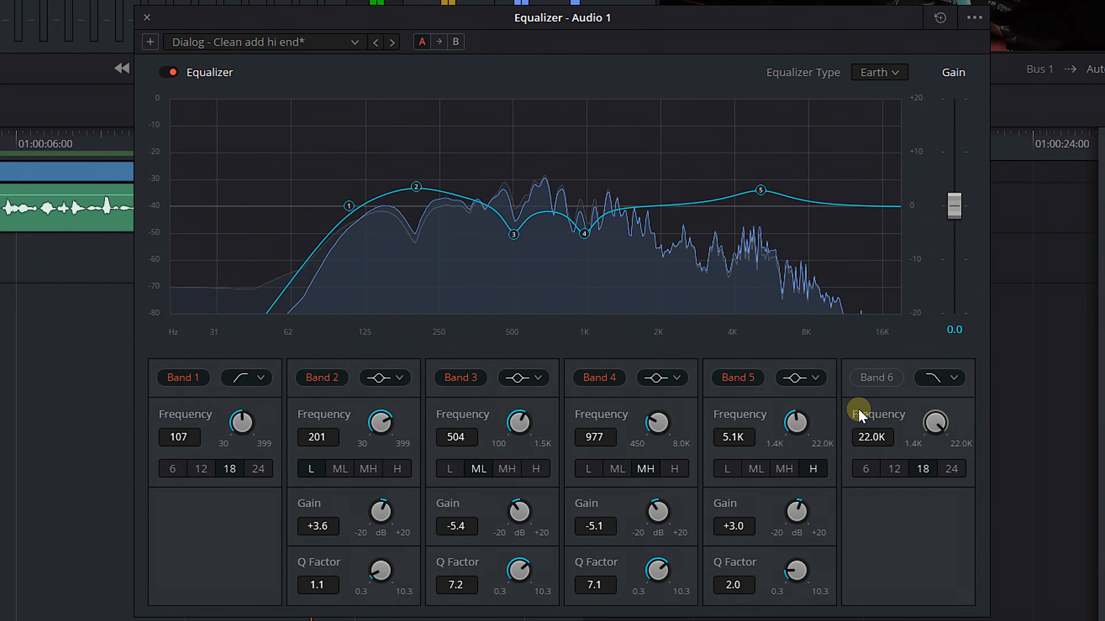
Lower band 5's frequency to 4.9 kHz and compare the voice with the band bypassed and enabled
drag(860, 416, 854, 416)
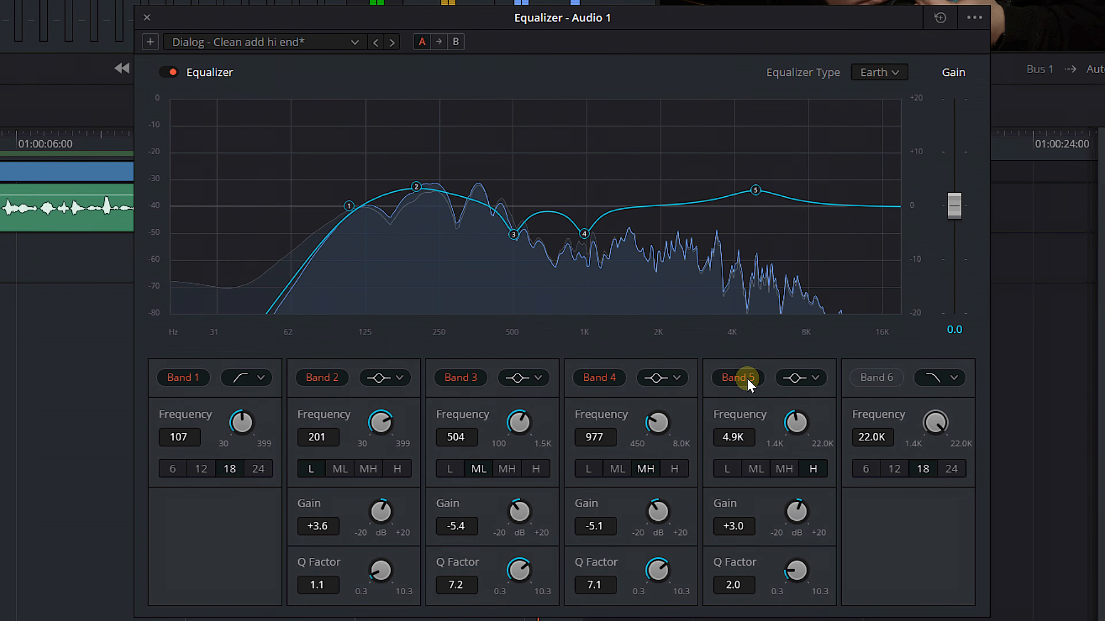
click(733, 382)
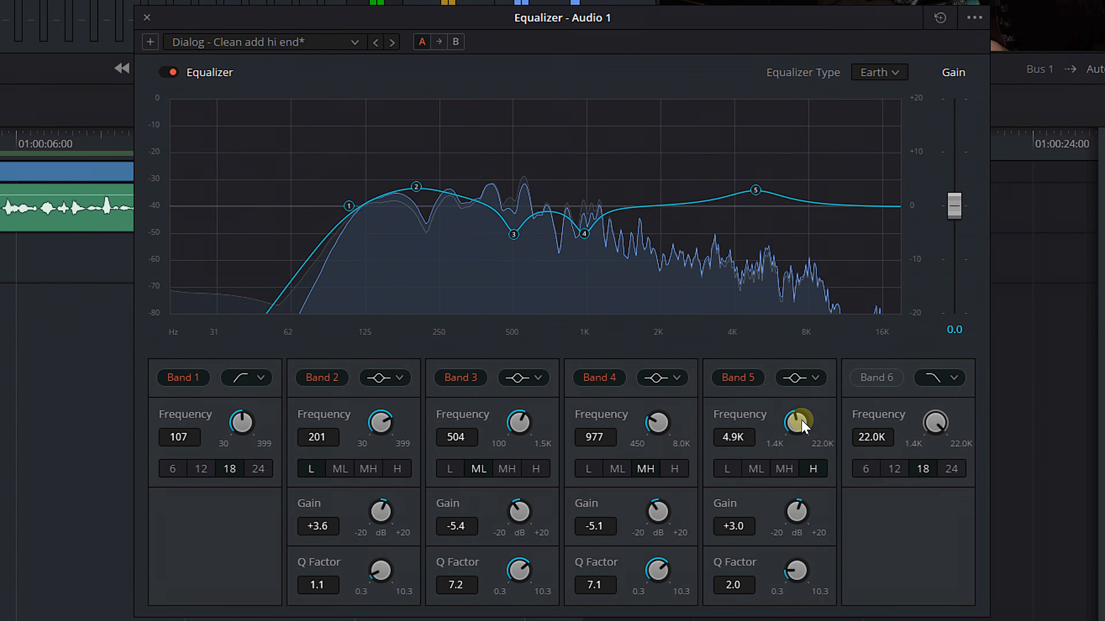
drag(803, 427, 793, 424)
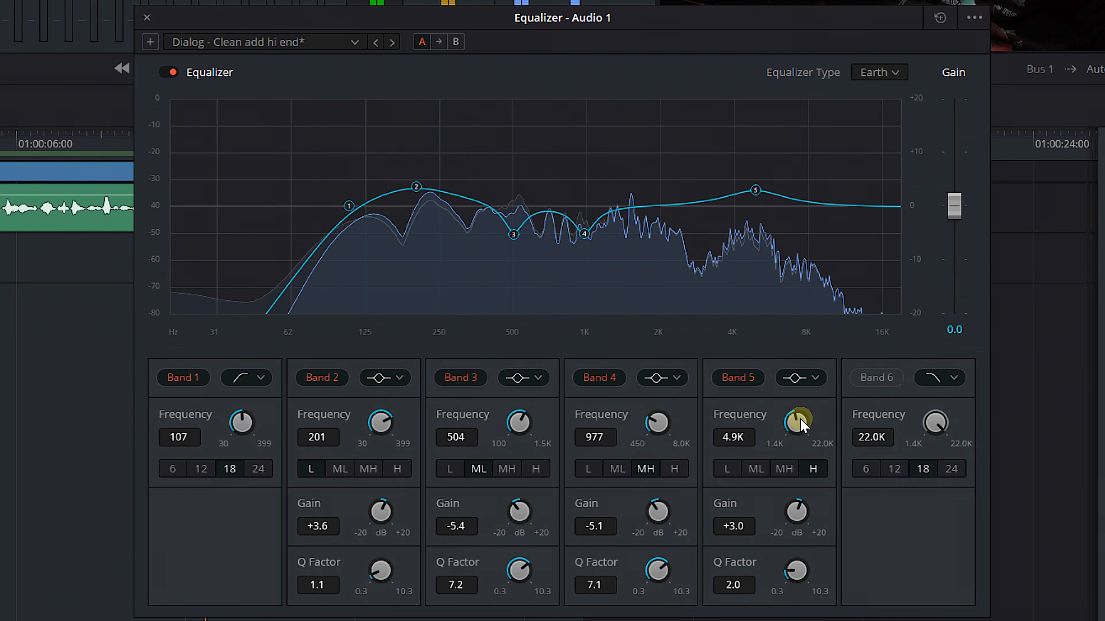
click(743, 383)
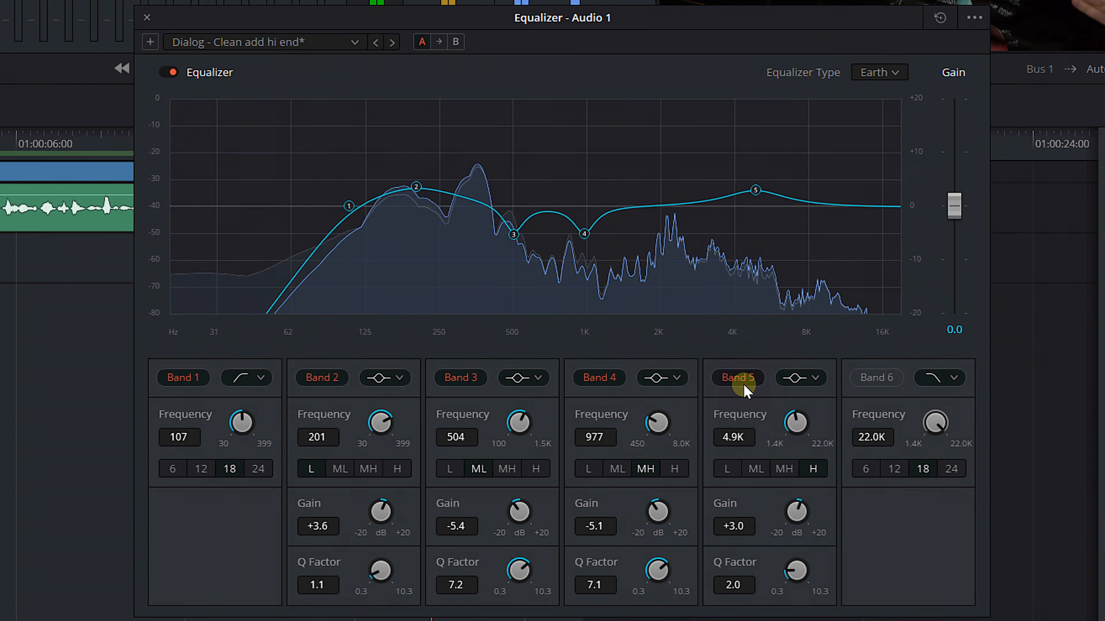
click(745, 384)
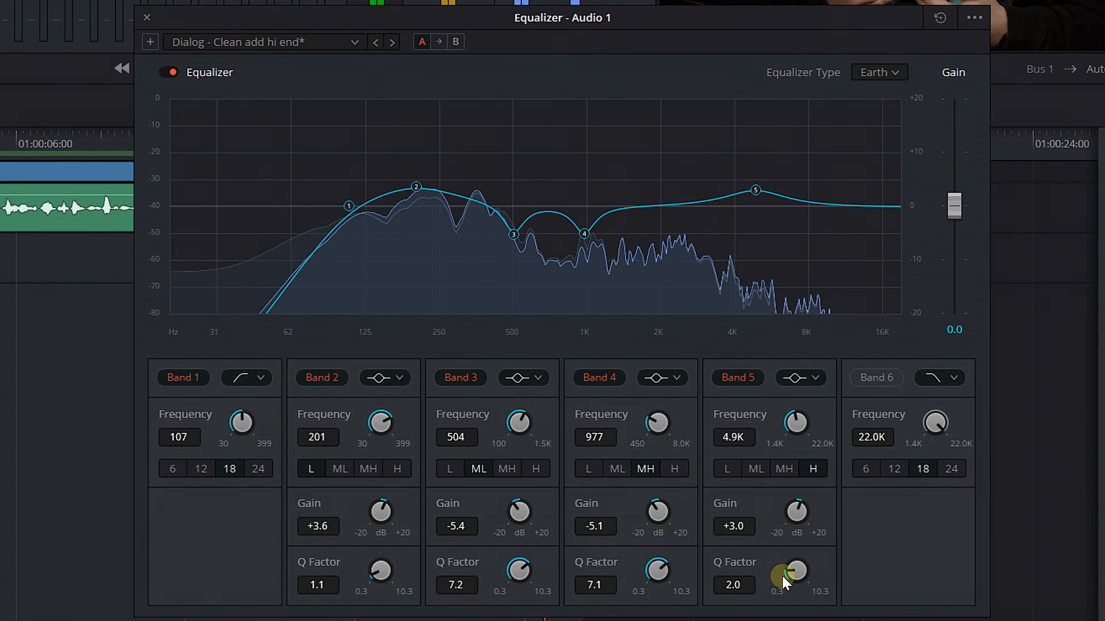
Try band 5's Q factor from 0.6 up to 10.3 during playback, settling at 2.7
drag(795, 572, 760, 565)
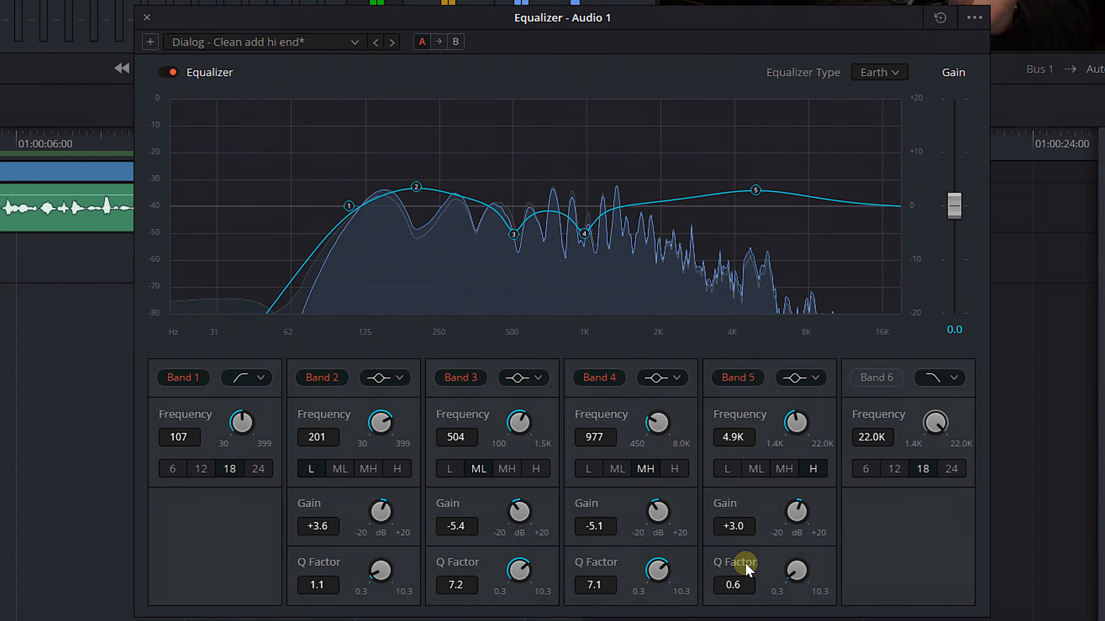
drag(747, 568, 1065, 559)
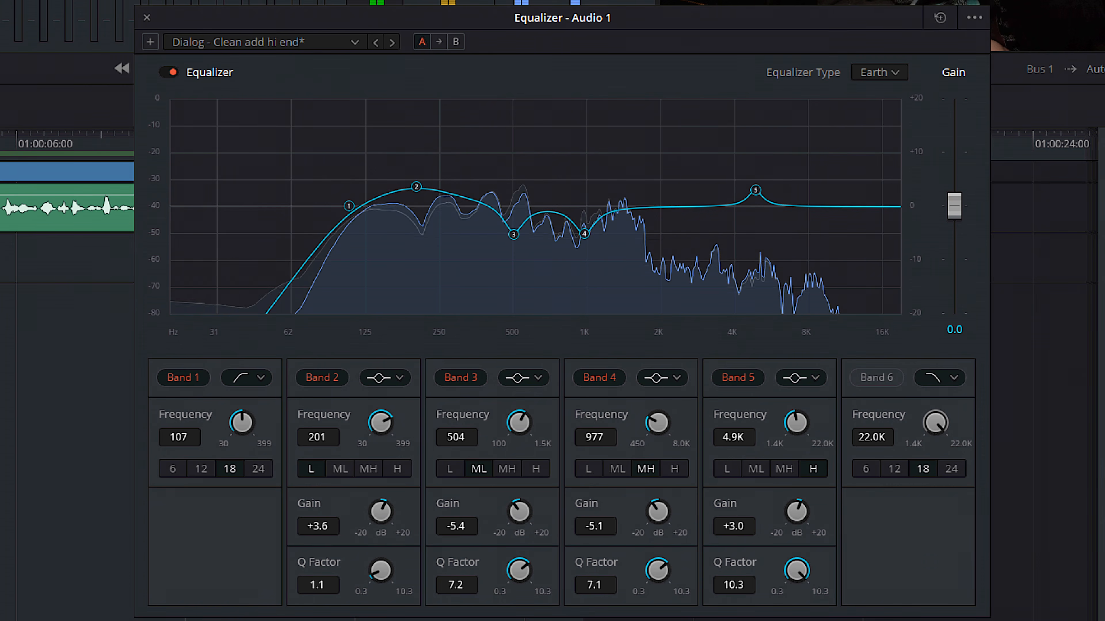
drag(1103, 528, 819, 554)
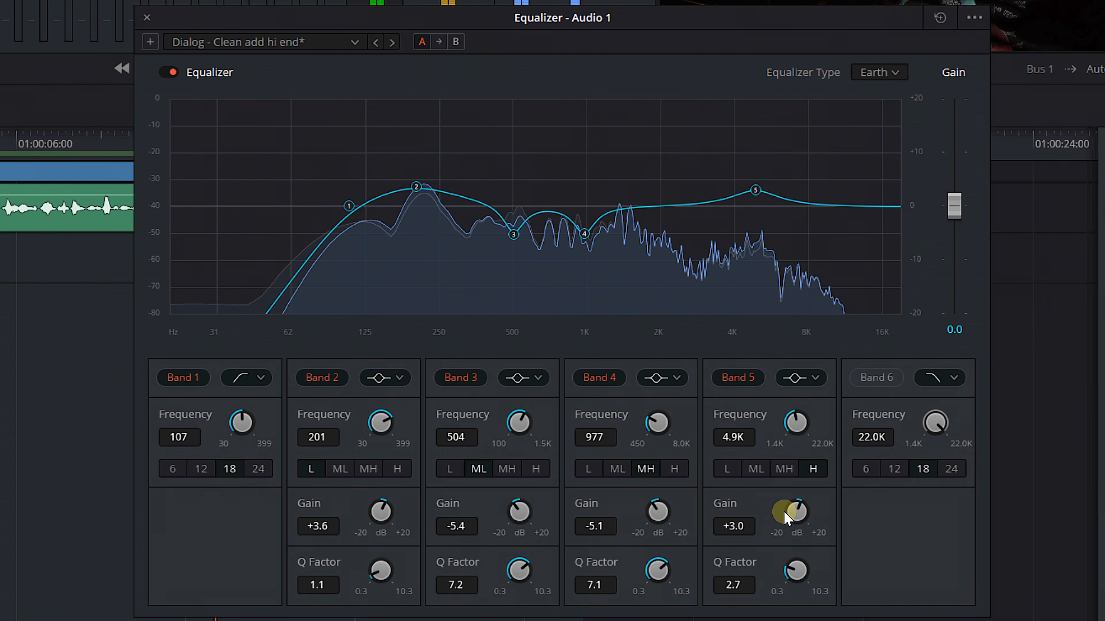
Raise band 5's gain to +3.7 dB, shift its frequency to 4.4 kHz, and compare with the band bypassed
drag(786, 518, 800, 518)
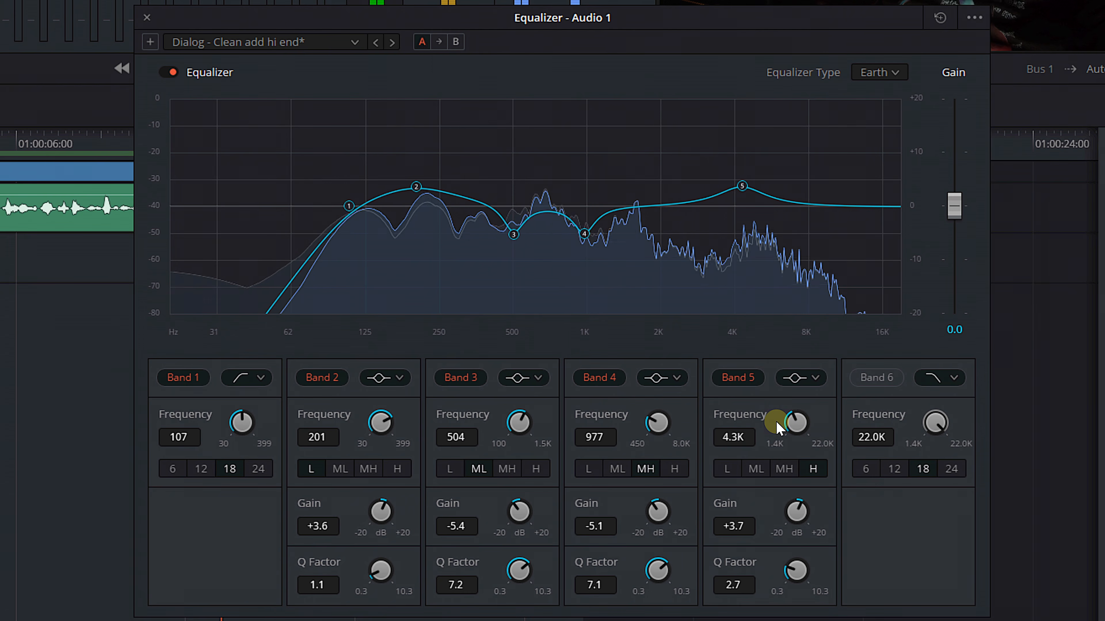
drag(776, 420, 779, 425)
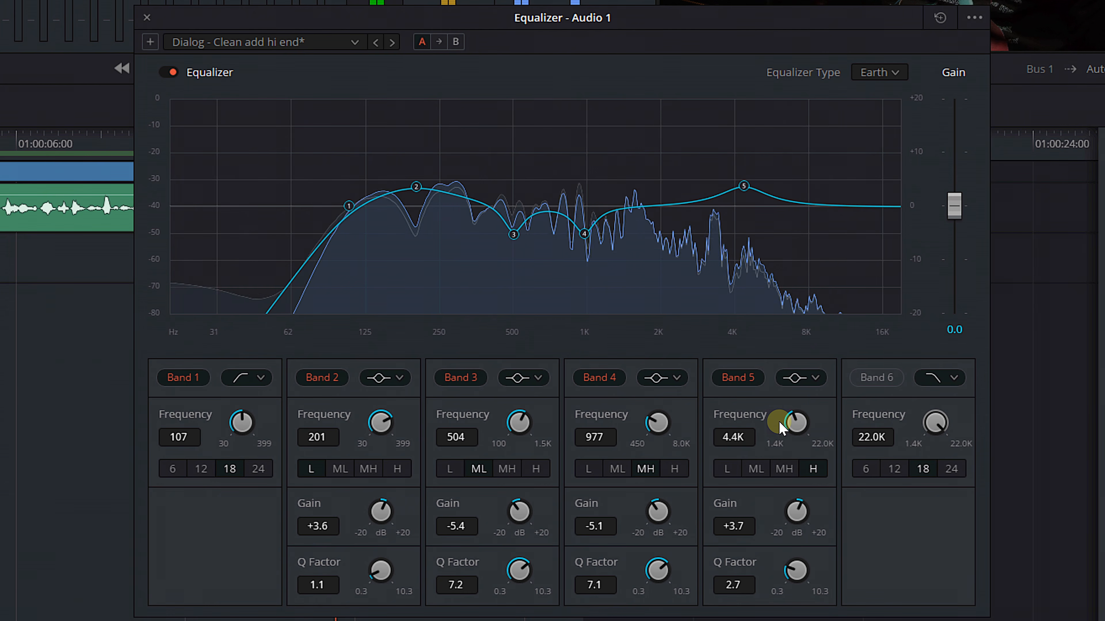
click(736, 378)
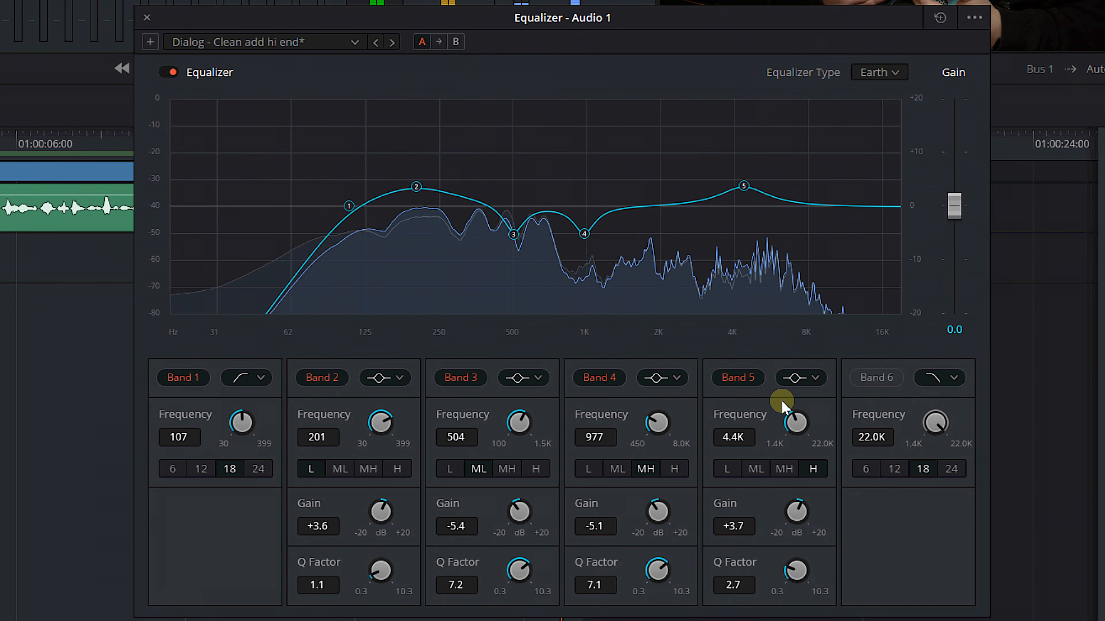
Try band 5 with a Q factor of 1.5 and +4.9 dB gain, comparing the voice with the band bypassed and enabled
drag(799, 578, 754, 567)
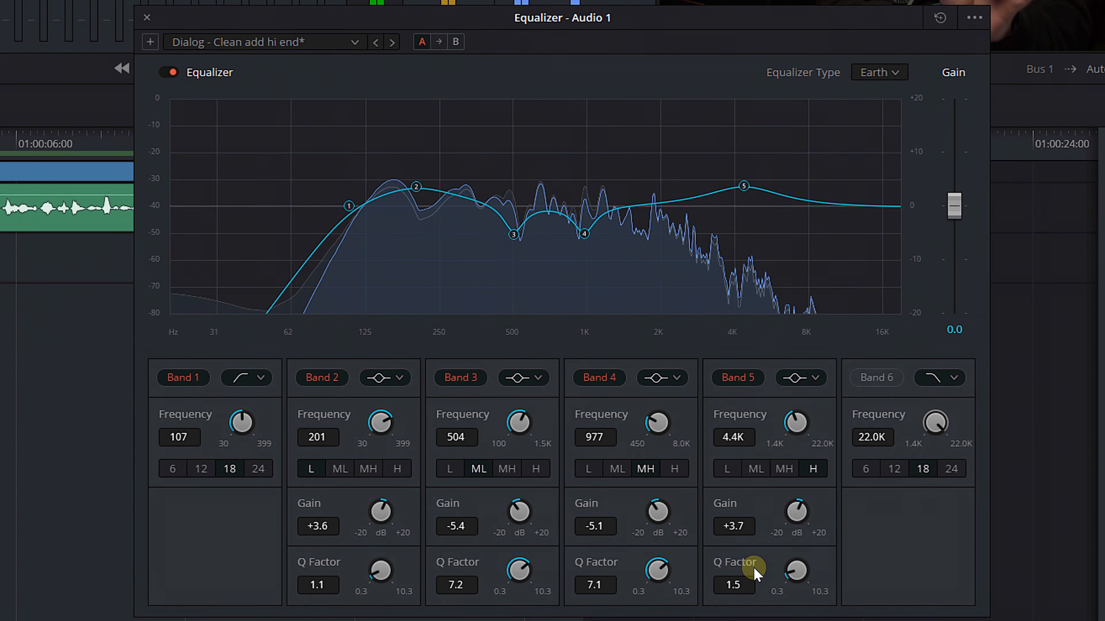
click(734, 377)
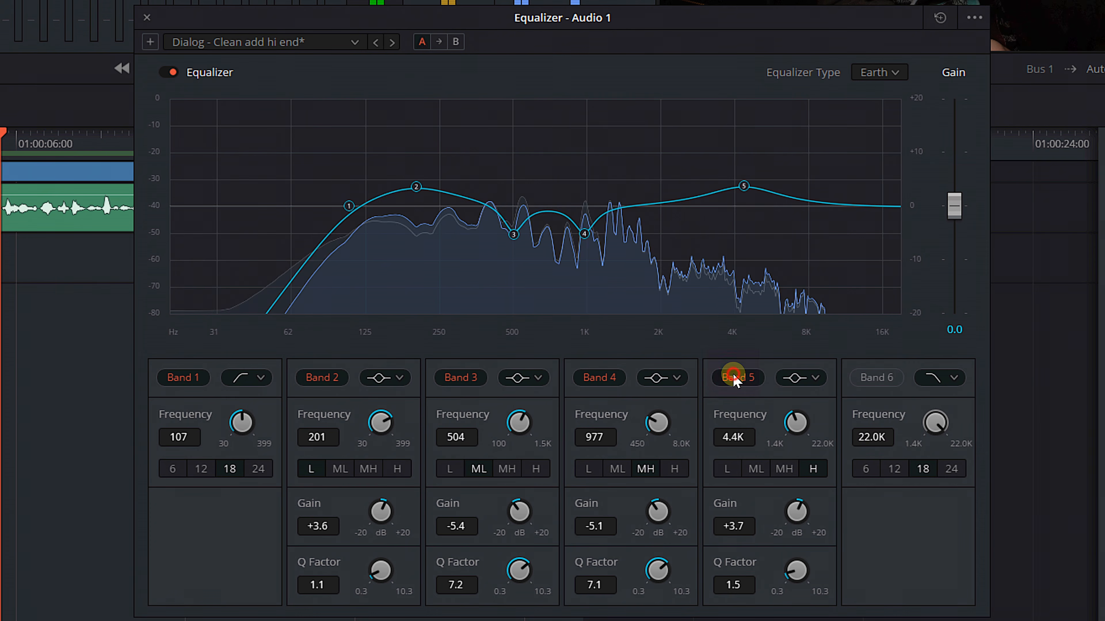
click(734, 378)
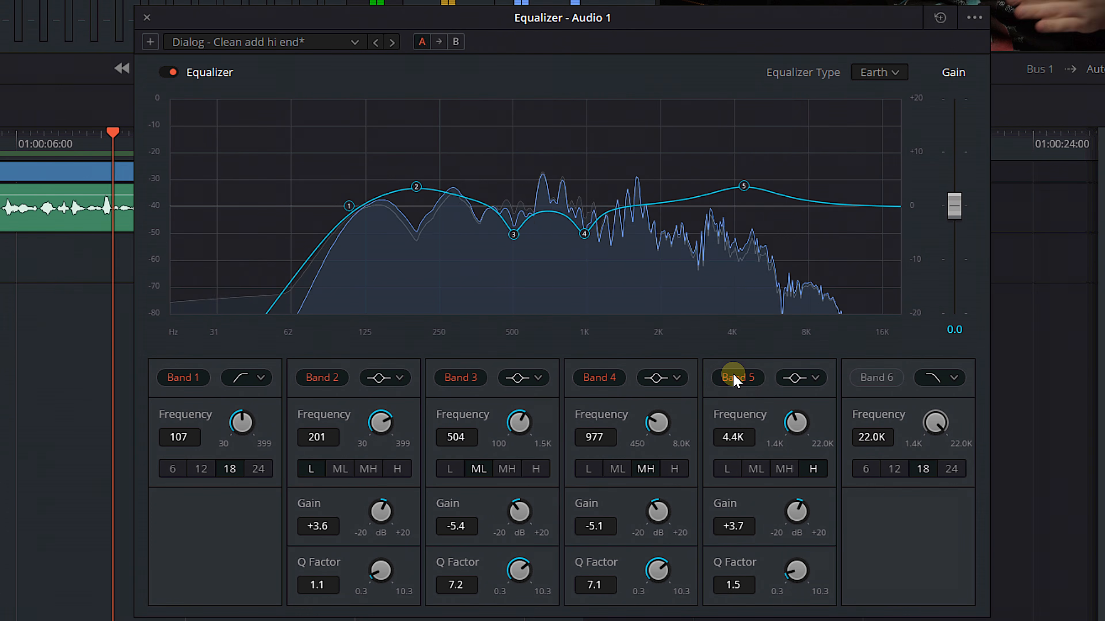
drag(805, 507, 822, 514)
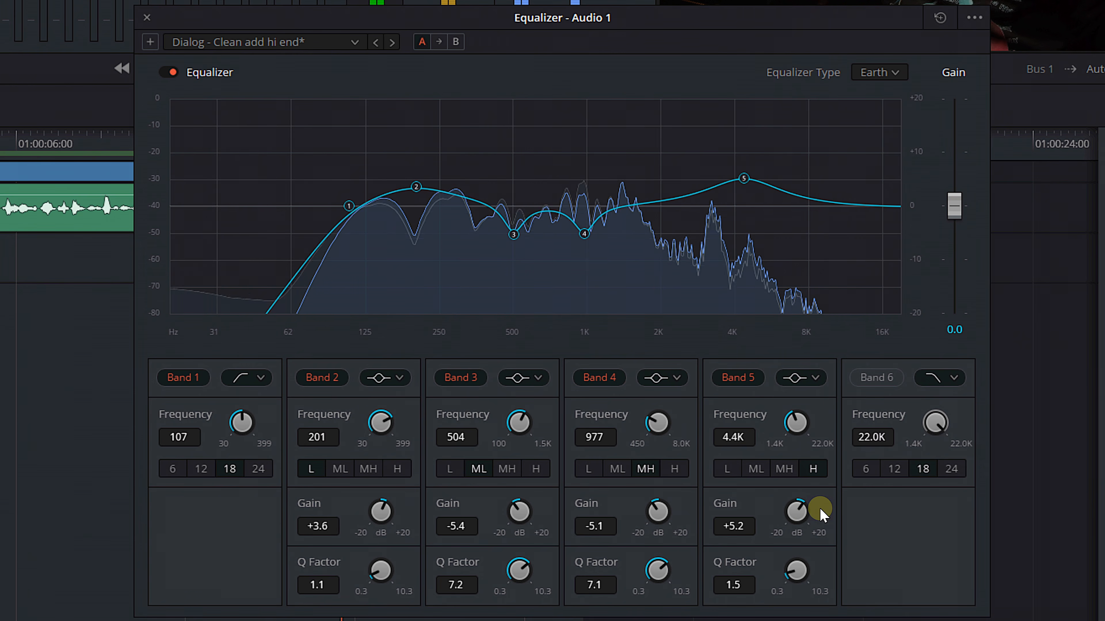
drag(822, 514, 819, 513)
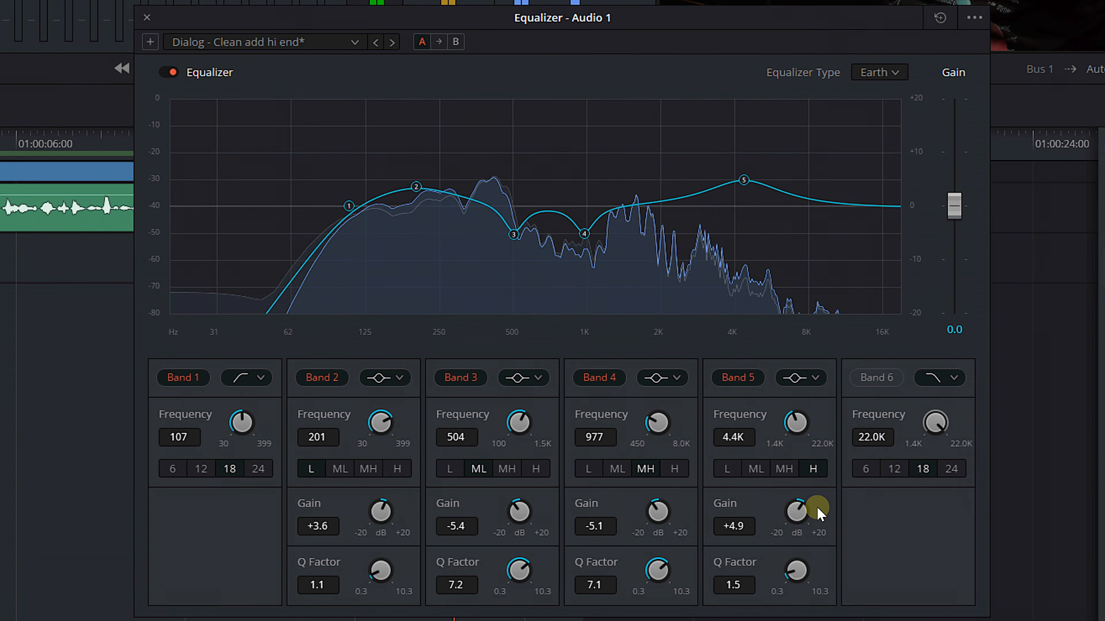
click(735, 377)
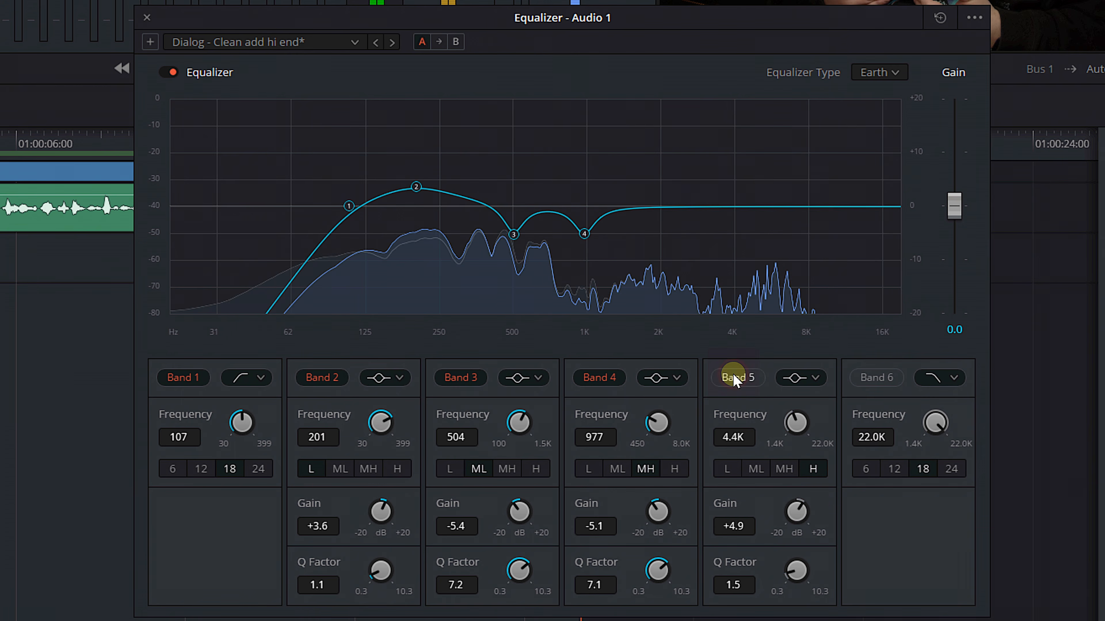
click(734, 377)
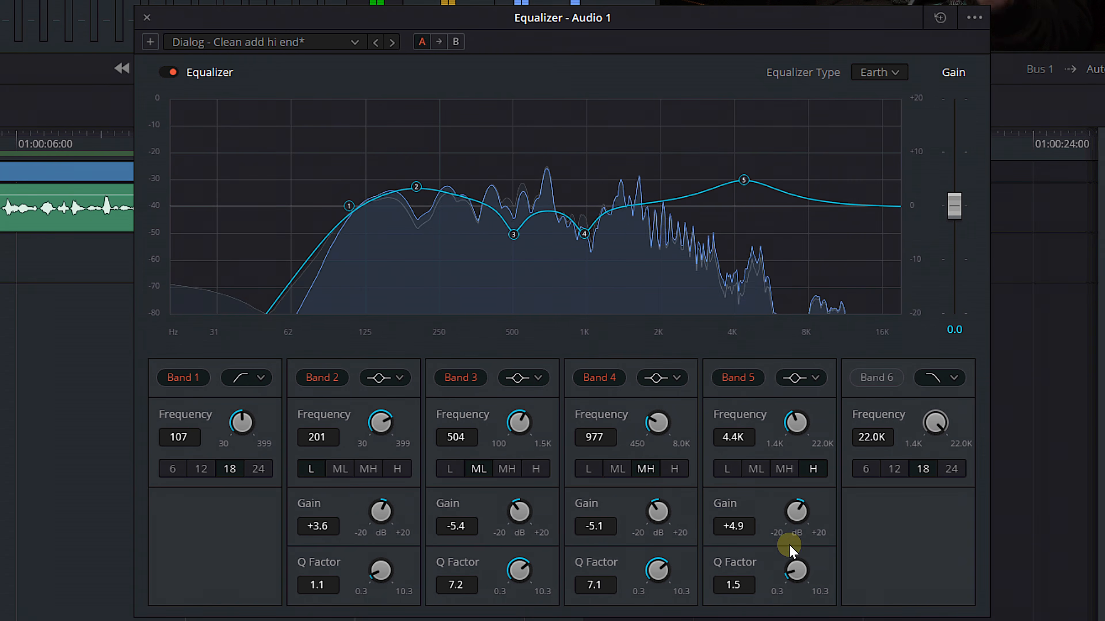
Refine band 5 to 4.1 kHz, +3.5 dB gain and Q factor 4.1, and compare the voice with the band bypassed and enabled
drag(794, 574, 783, 448)
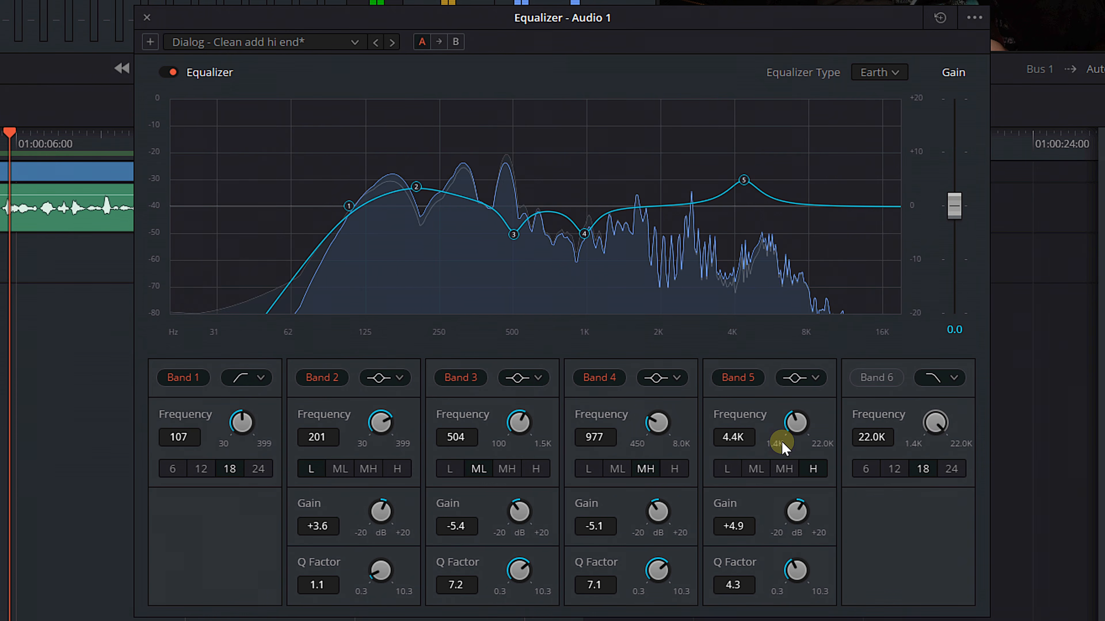
drag(795, 572, 807, 552)
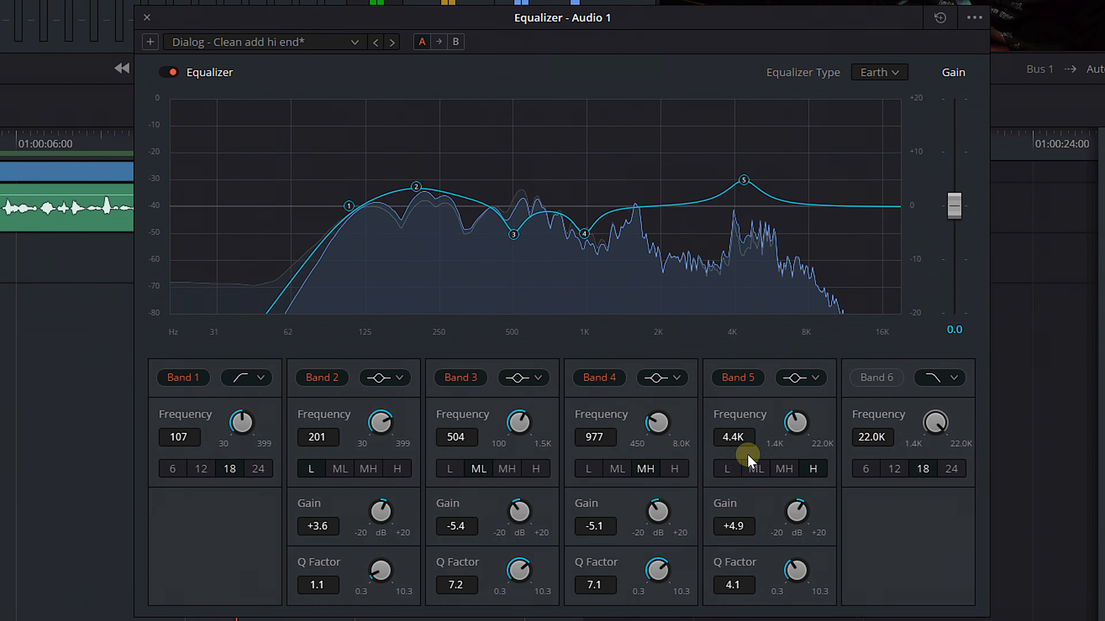
mouse_move(789, 424)
mouse_down()
mouse_move(776, 433)
mouse_move(784, 425)
mouse_up()
mouse_move(800, 508)
mouse_down()
mouse_move(778, 518)
mouse_move(792, 515)
mouse_up()
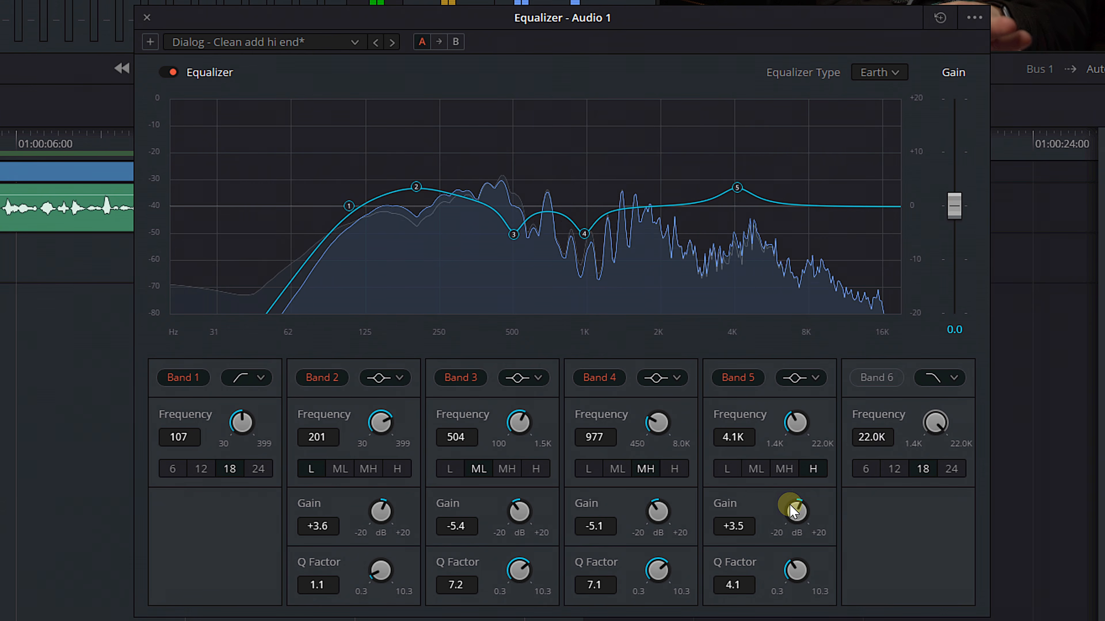
click(739, 382)
click(739, 379)
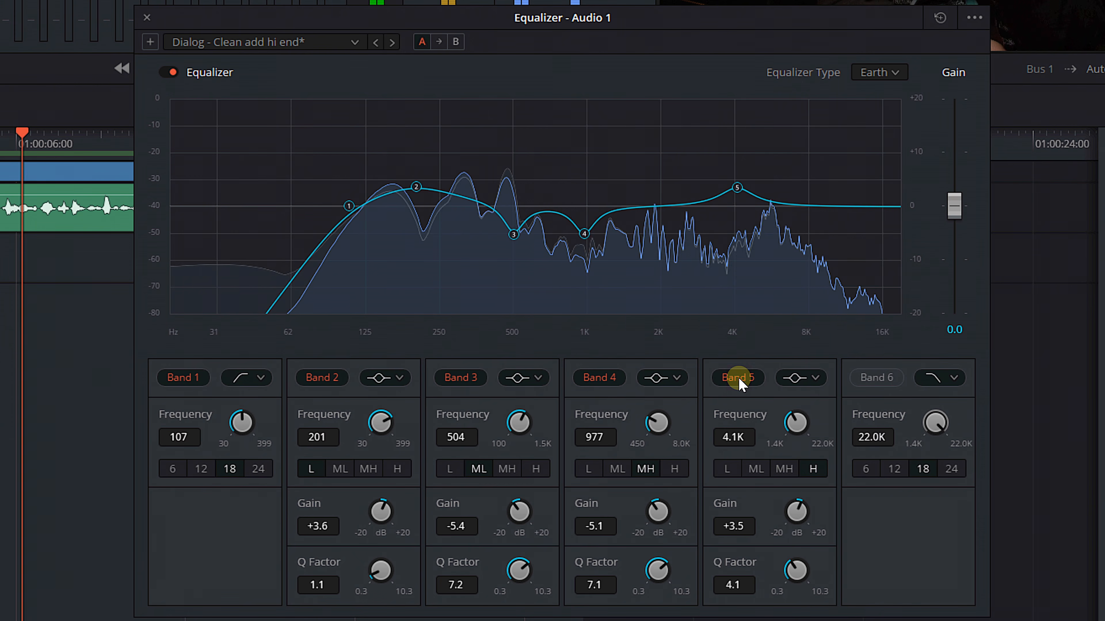
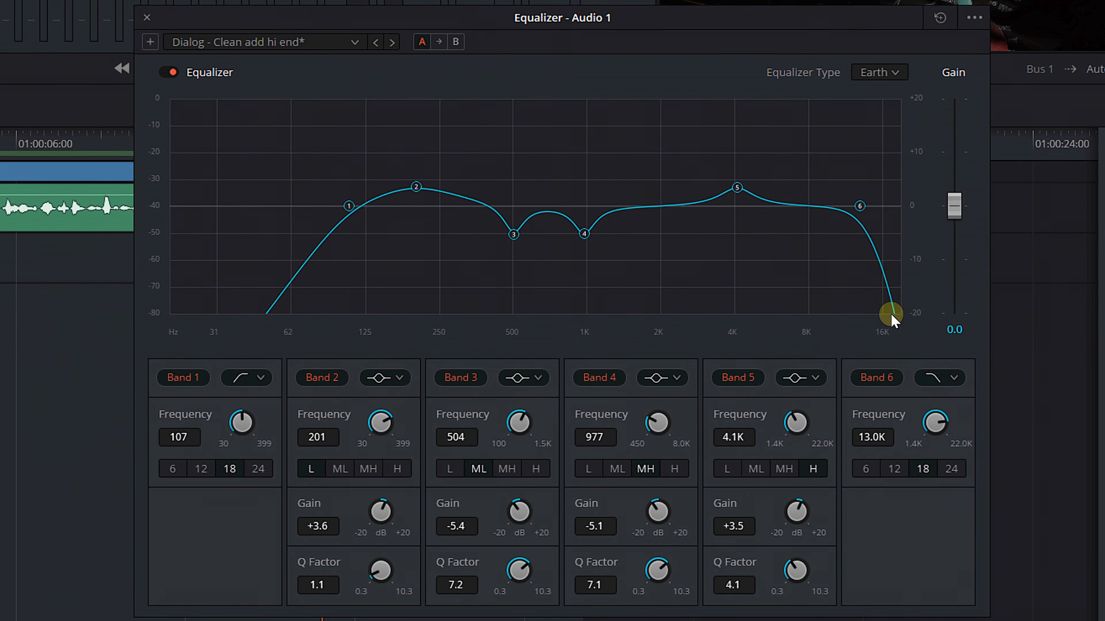
Change band 6 to a high shelf at 10.0 kHz with +4.0 dB gain
click(926, 377)
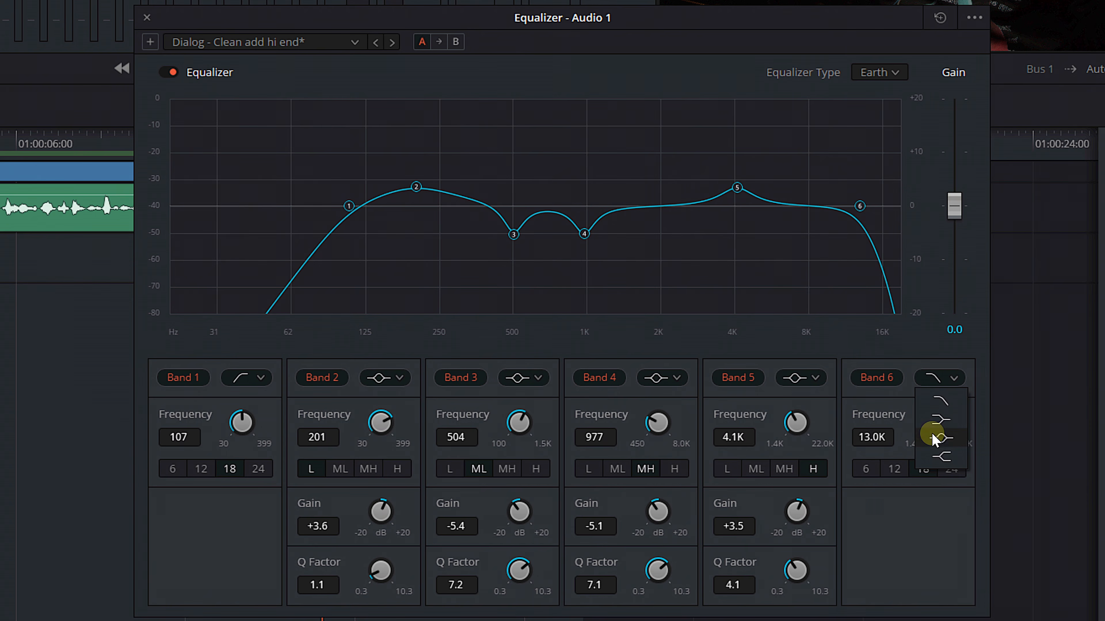
click(940, 457)
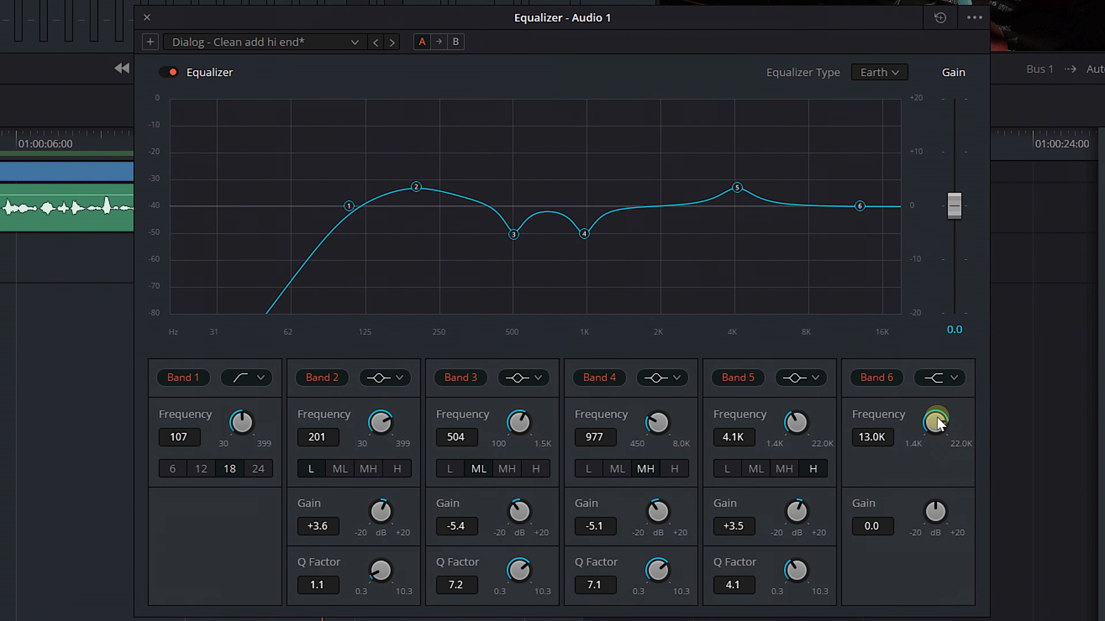
drag(932, 426, 887, 414)
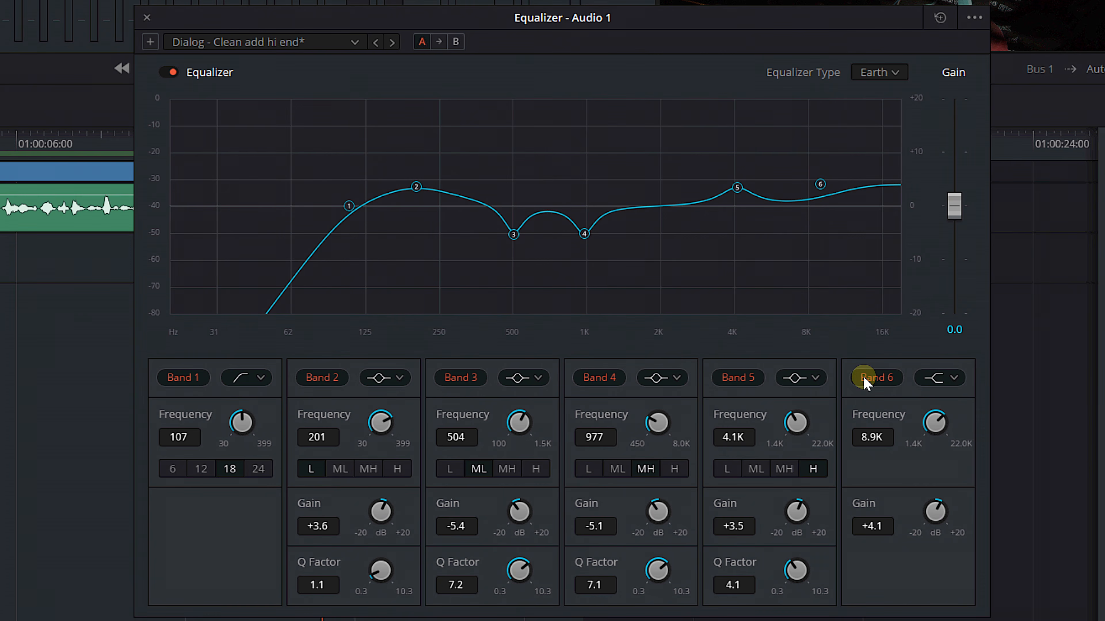
drag(929, 427, 946, 428)
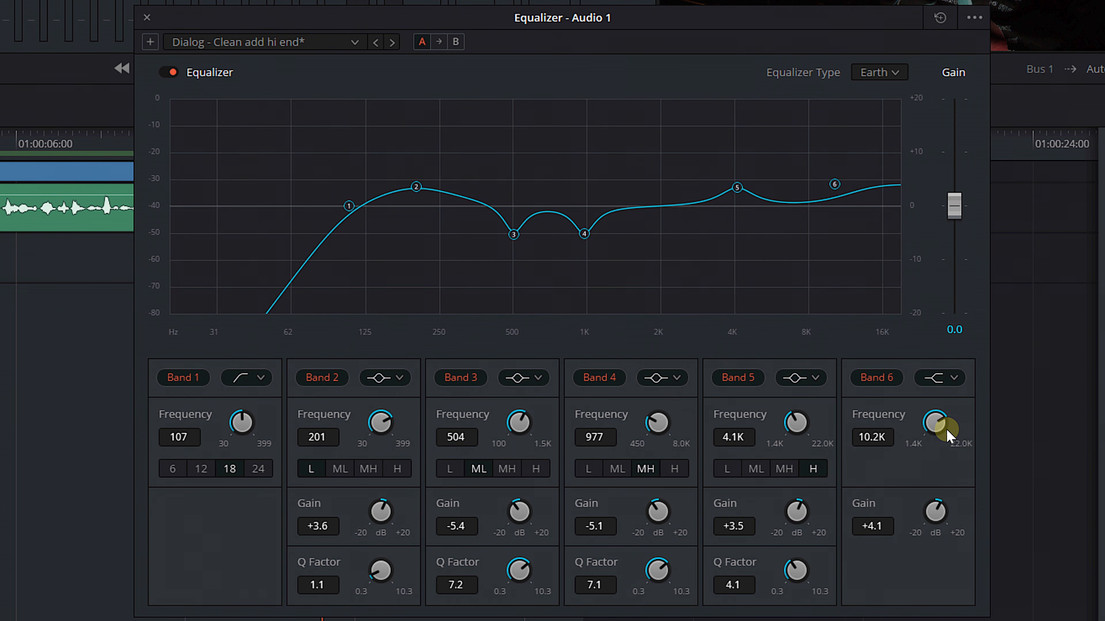
drag(943, 429, 944, 431)
drag(934, 513, 839, 525)
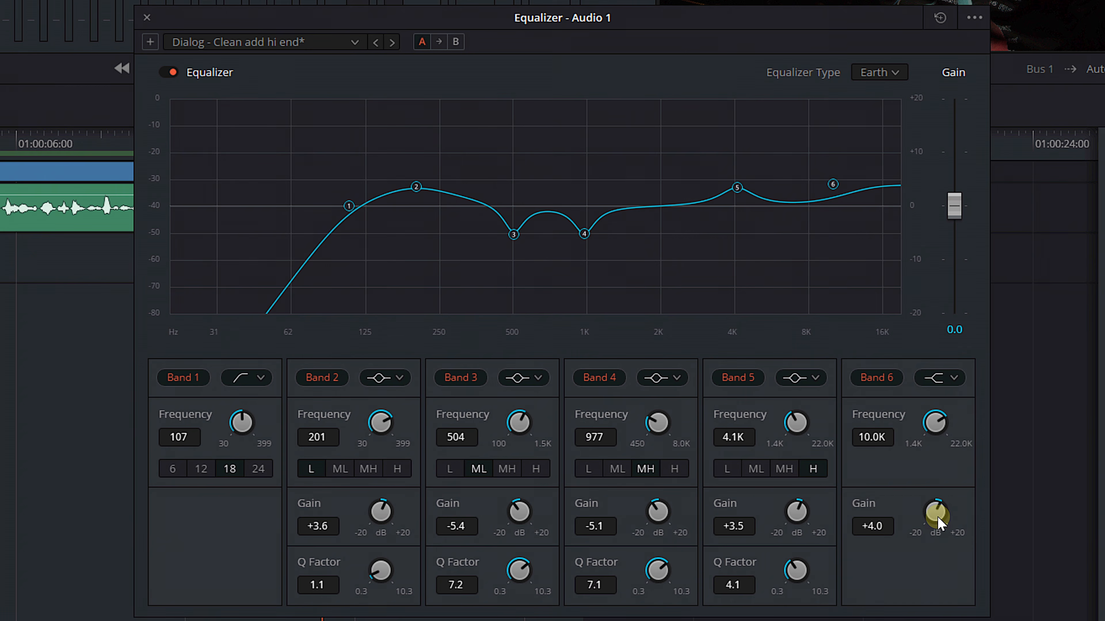
Play the voice and compare it with band 6 bypassed and enabled
key(space)
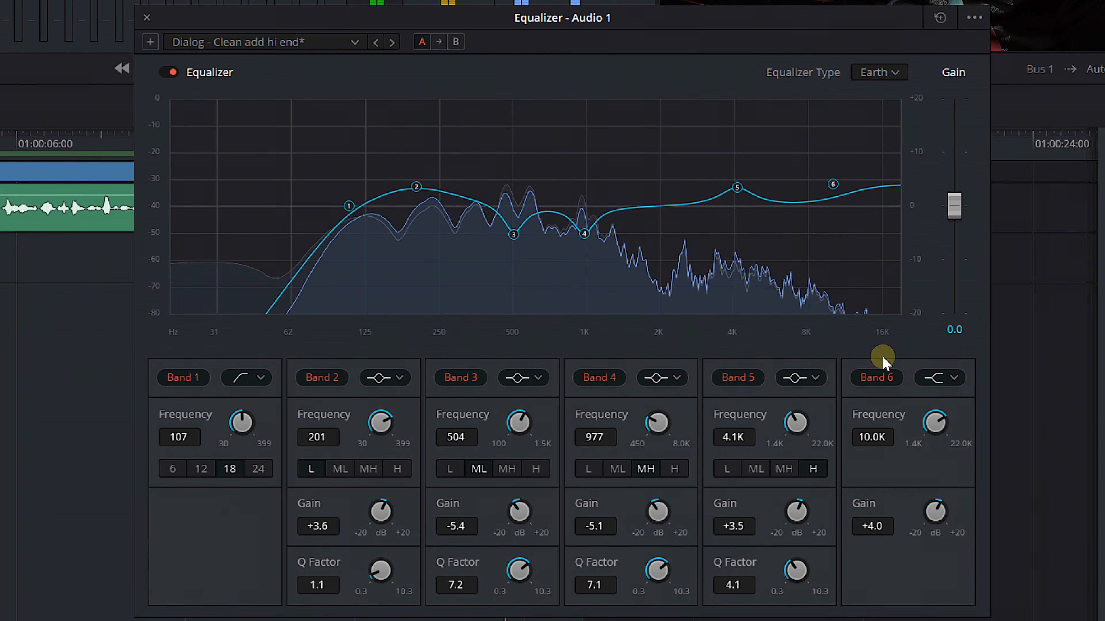
click(874, 379)
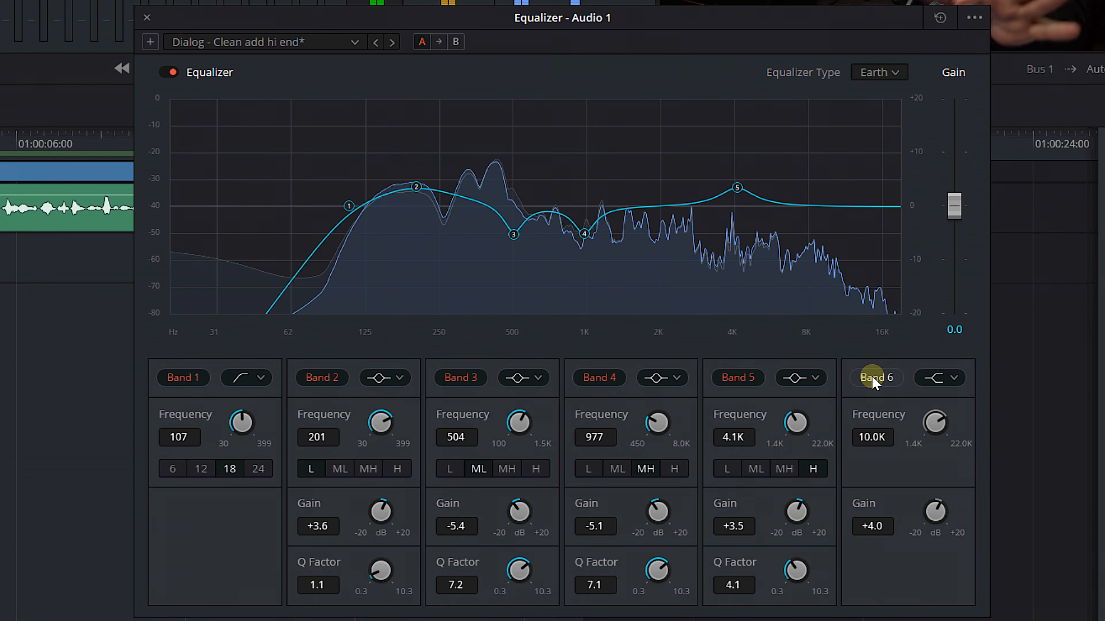
click(874, 379)
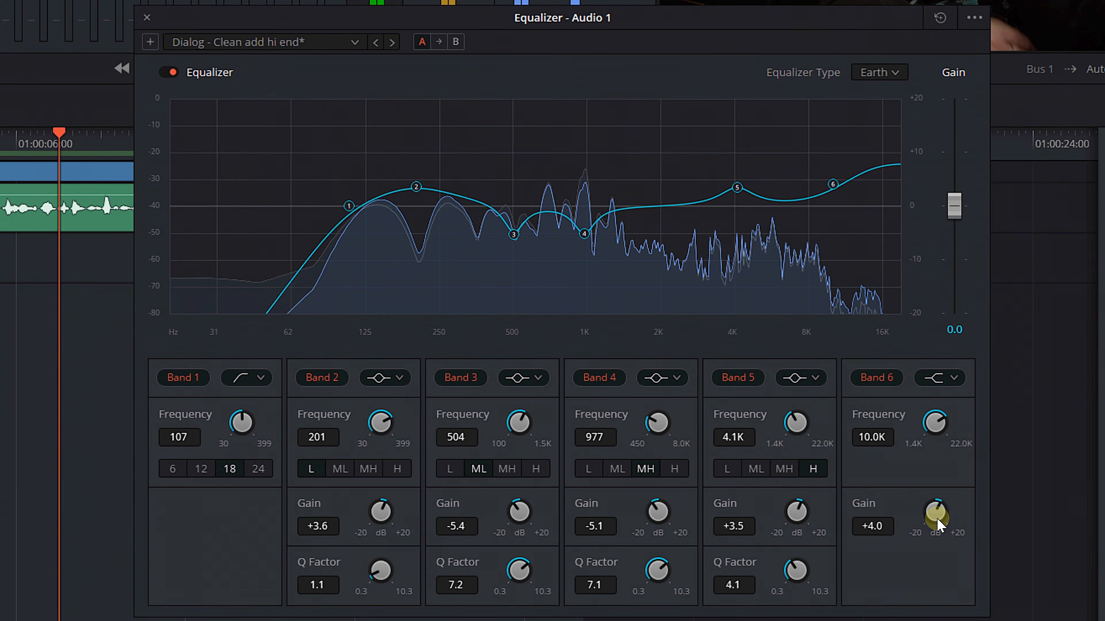
Adjust band 6's high shelf to +3.0 dB at 10.1 kHz, comparing the voice with the band bypassed and enabled
drag(935, 518, 930, 514)
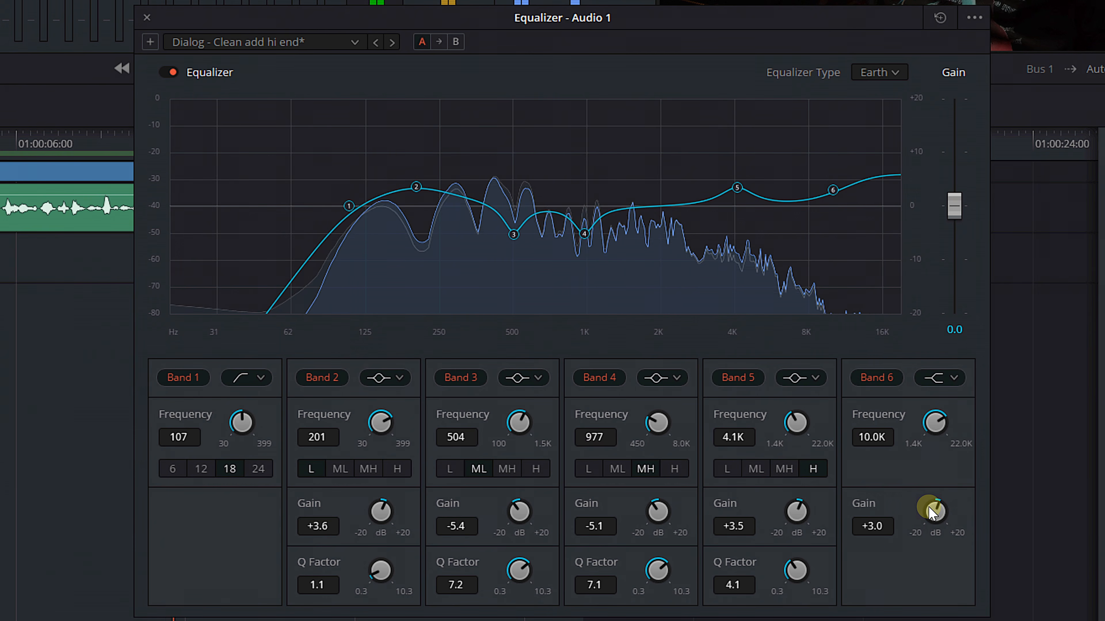
click(870, 383)
click(870, 383)
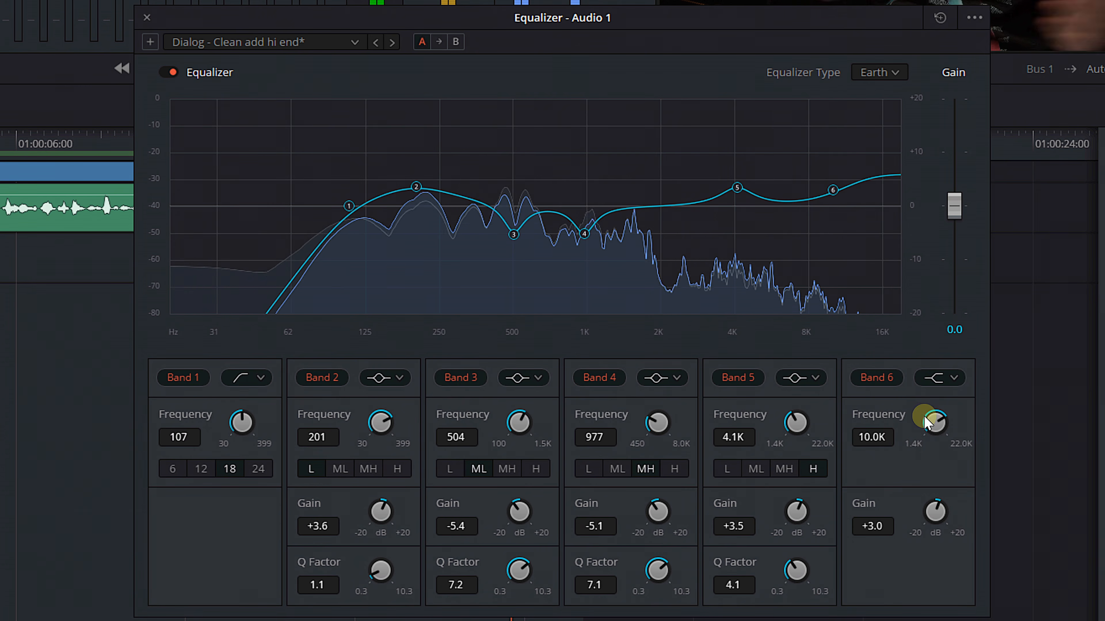
mouse_move(928, 420)
mouse_down()
mouse_move(956, 427)
mouse_move(932, 425)
mouse_up()
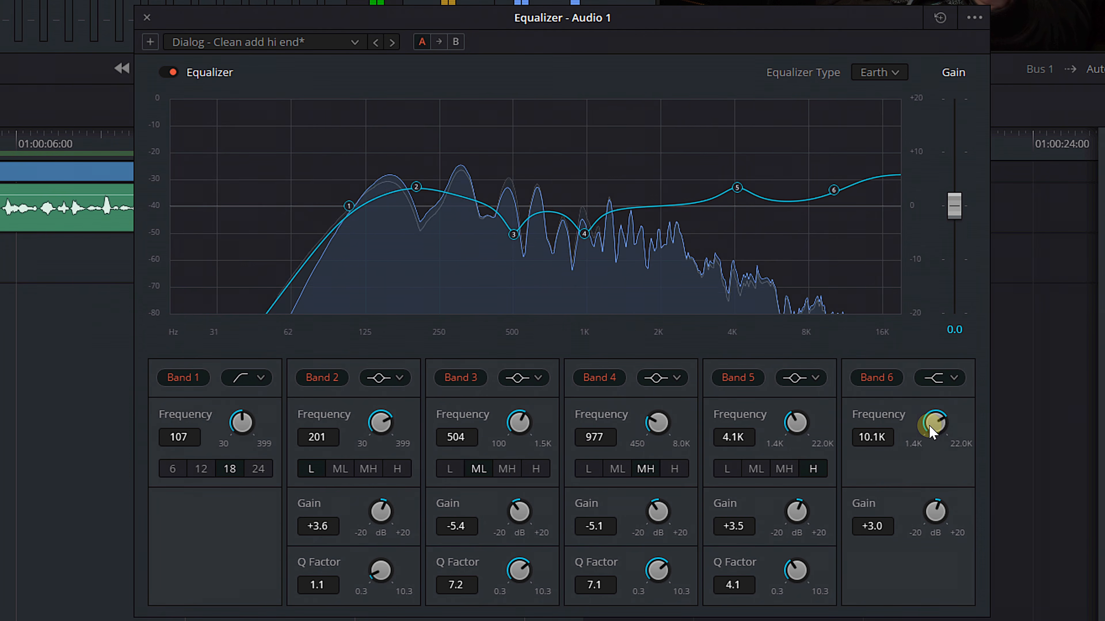
click(874, 383)
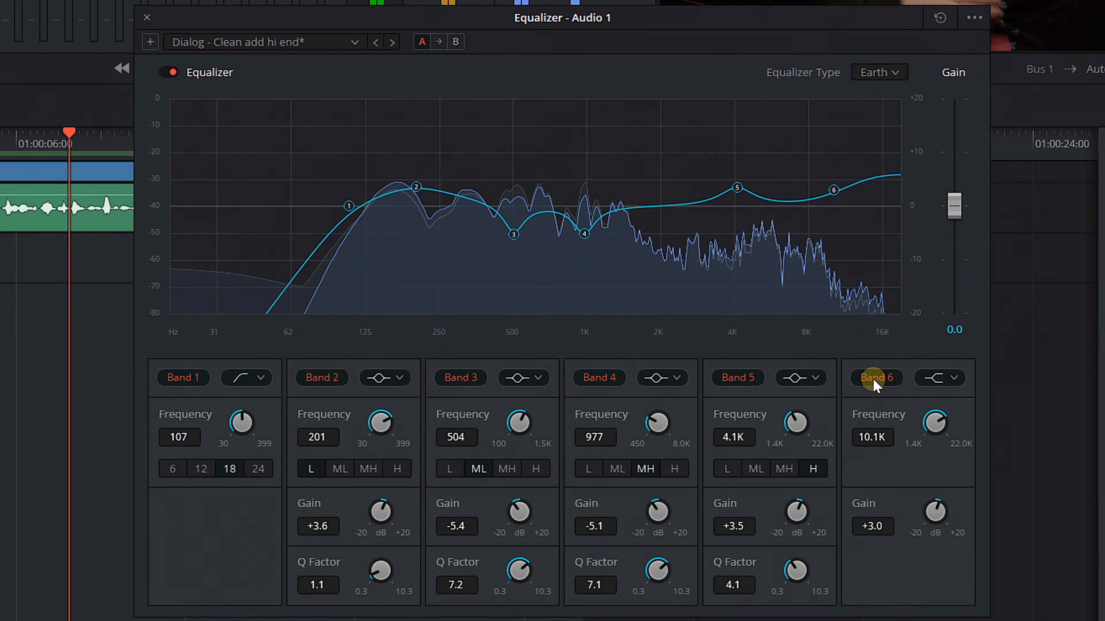
Refine band 5 to 4.7 kHz, +2.9 dB gain and Q factor 1.2, comparing the voice with the band bypassed and enabled
click(874, 382)
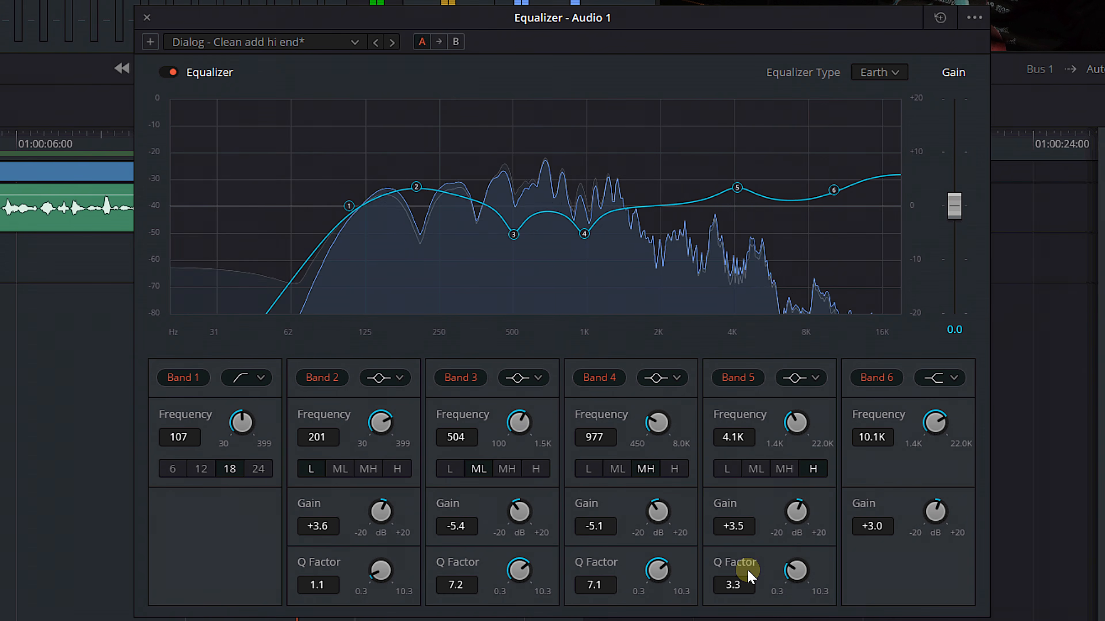
drag(751, 574, 734, 576)
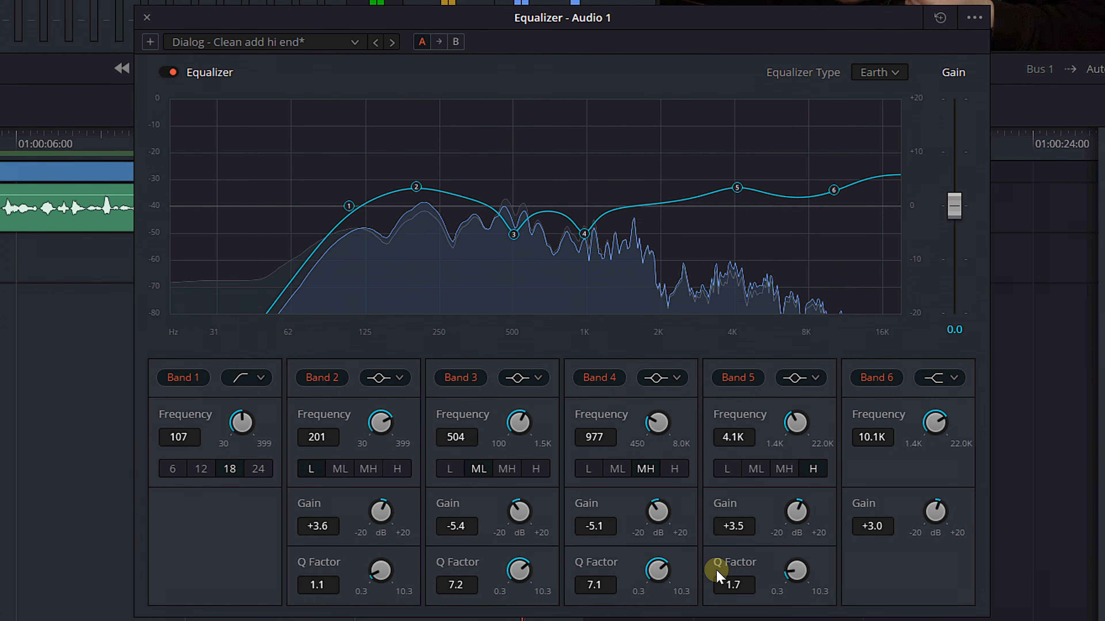
drag(717, 574, 404, 596)
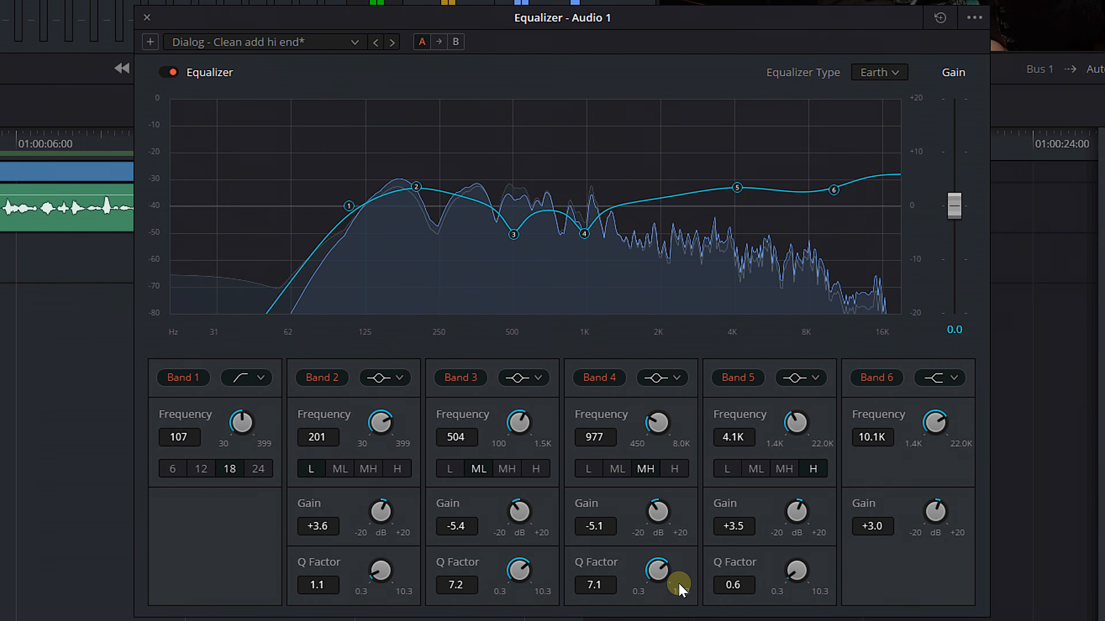
drag(678, 584, 698, 581)
mouse_move(797, 511)
mouse_down()
mouse_move(826, 523)
mouse_move(799, 519)
mouse_up()
drag(796, 442, 815, 435)
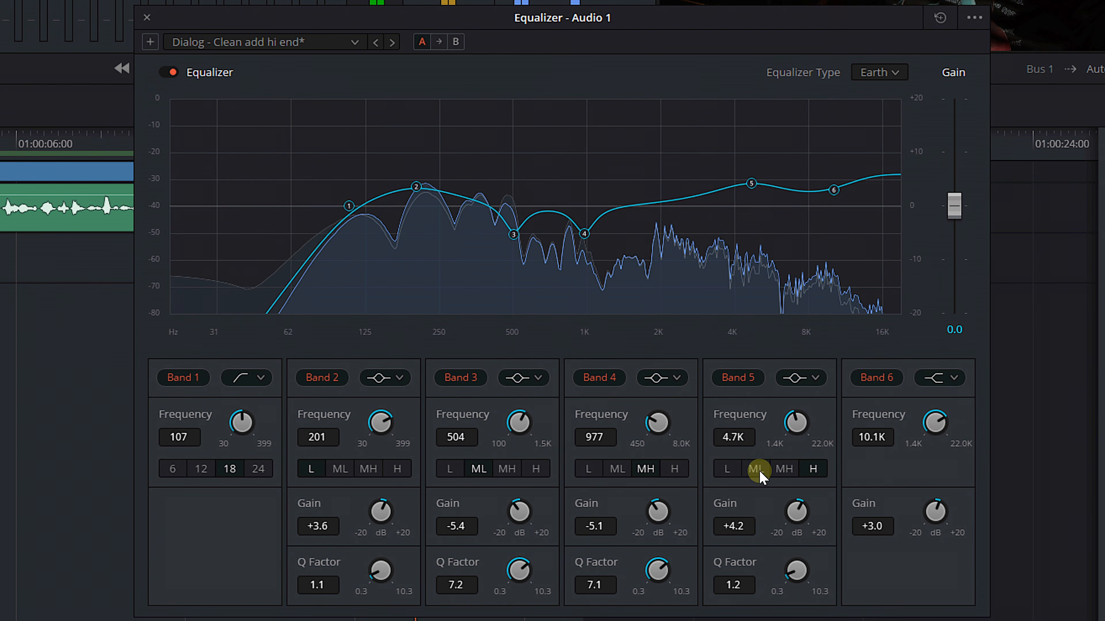
drag(794, 514, 792, 508)
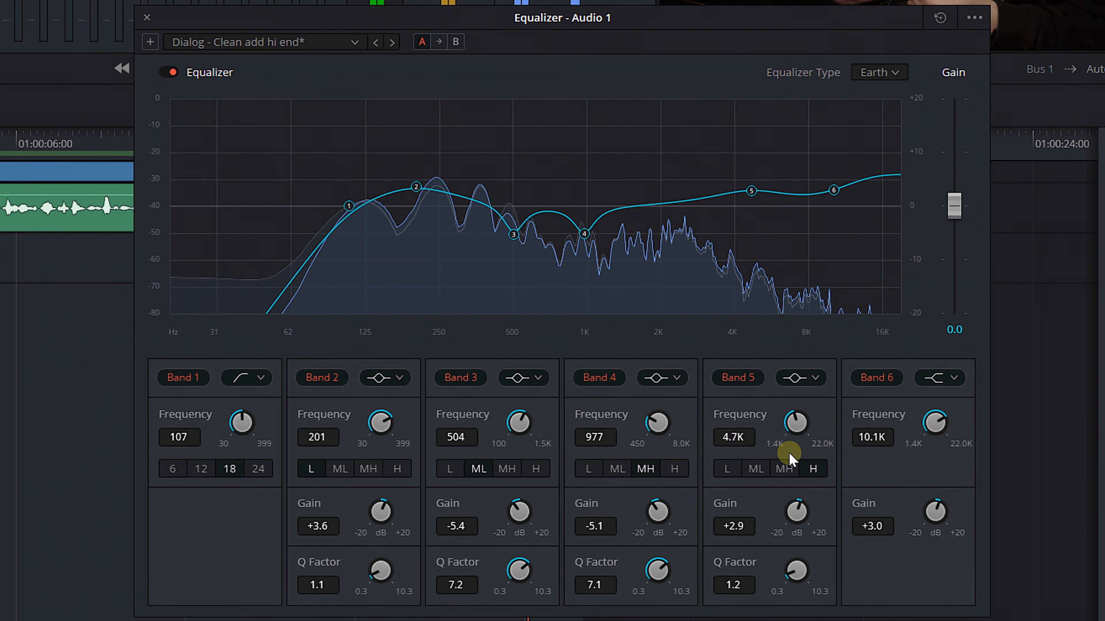
click(736, 383)
click(735, 382)
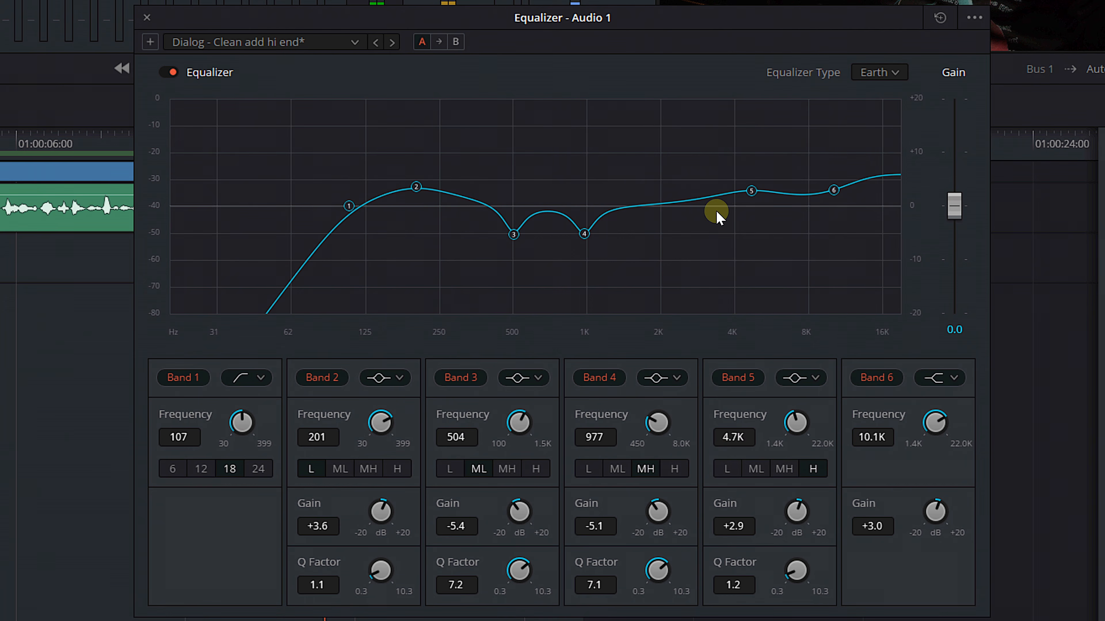
Copy the equalizer settings from version A and paste them into version B
click(455, 42)
click(456, 41)
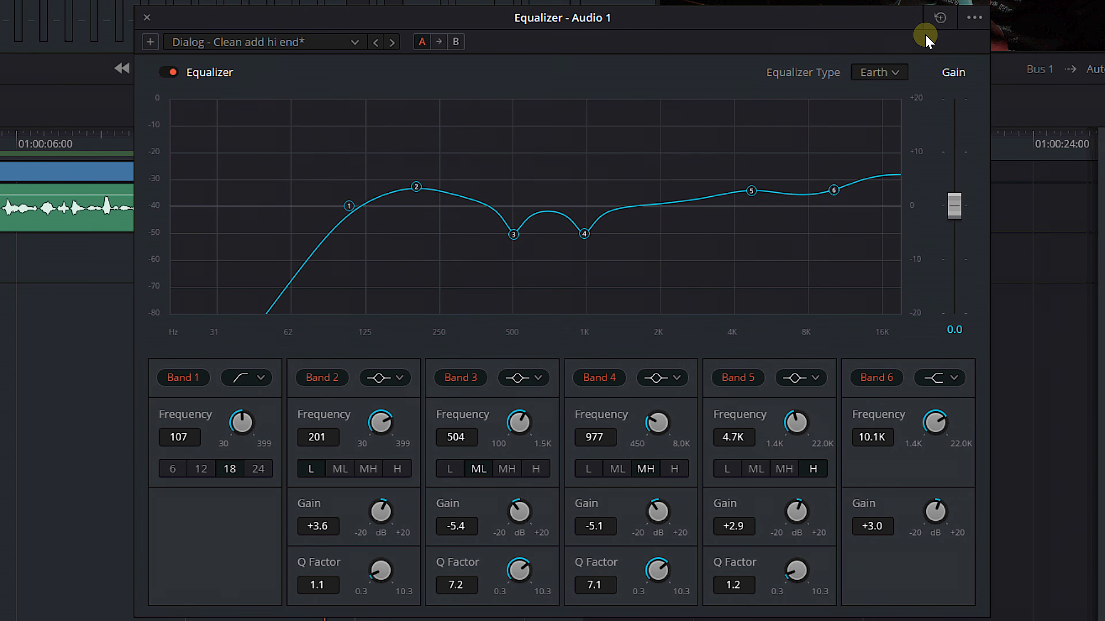
click(973, 19)
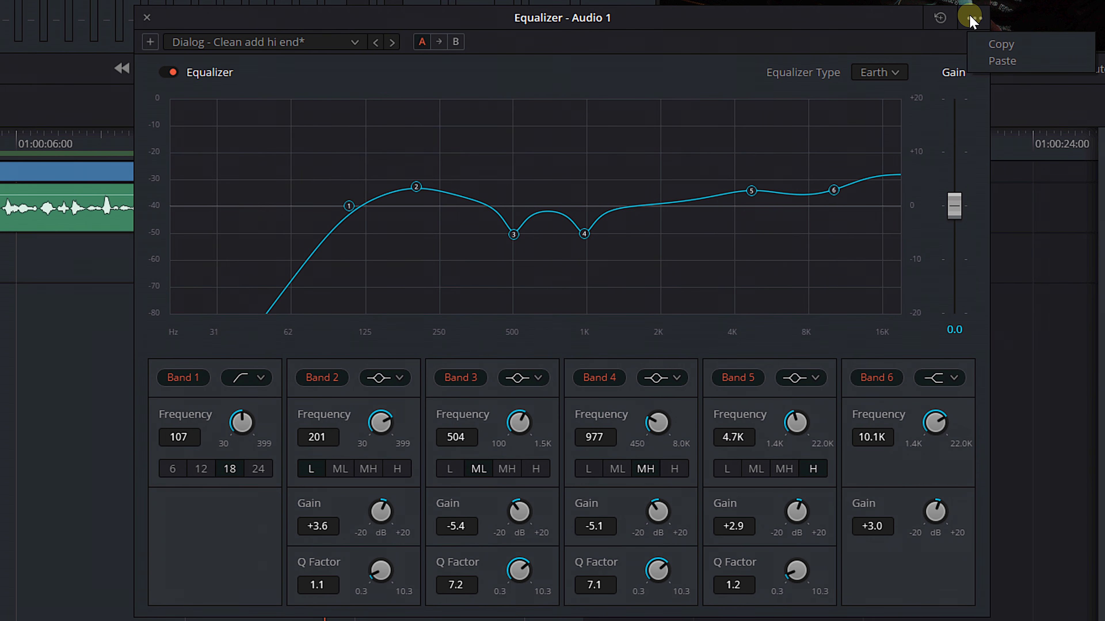
click(1000, 44)
click(455, 41)
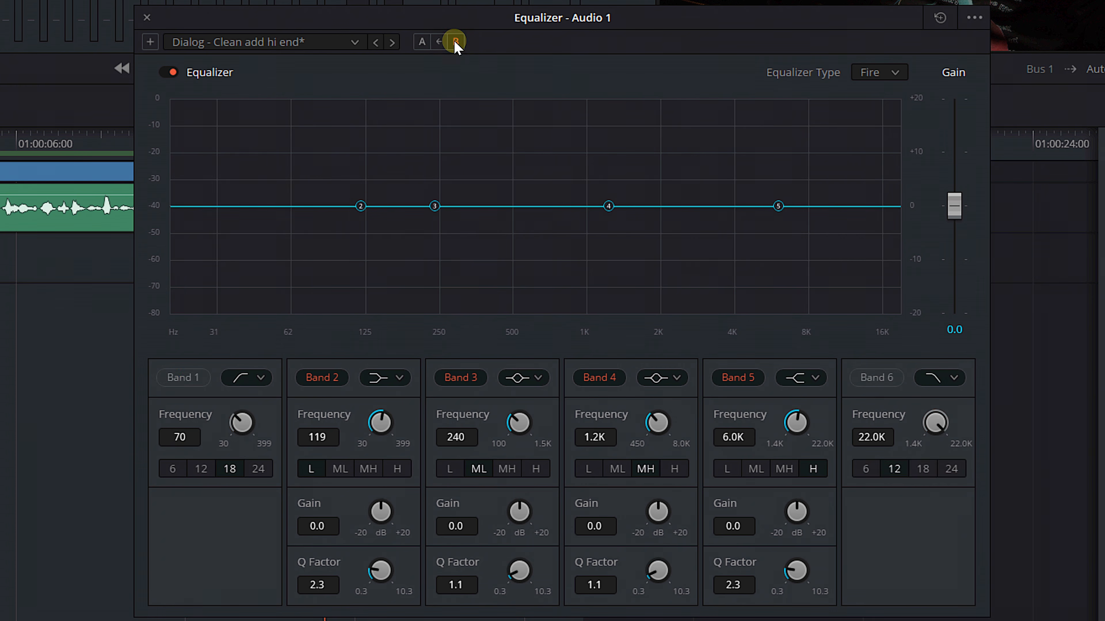
click(973, 17)
click(996, 61)
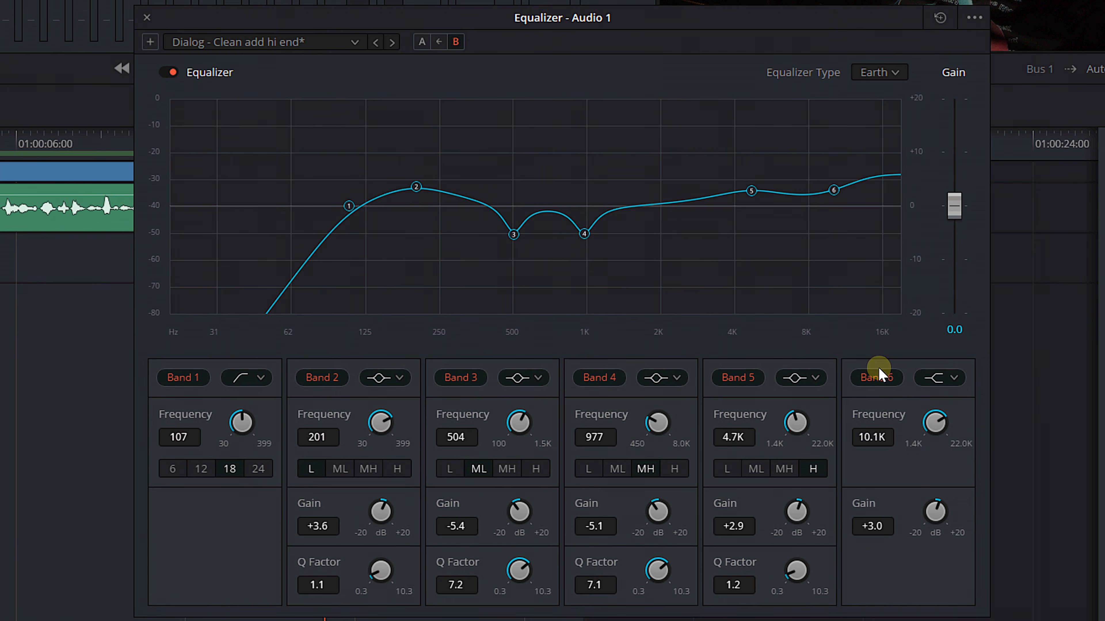
In version B, change band 6 to a low-pass filter at 12.7 kHz
click(940, 386)
click(947, 409)
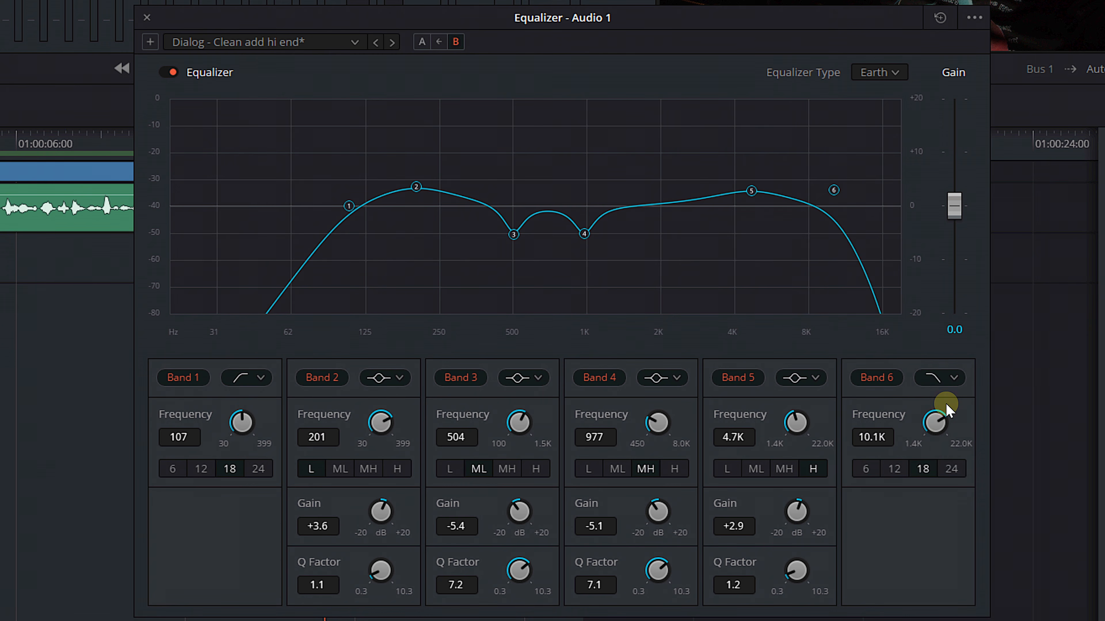
drag(931, 404, 1018, 448)
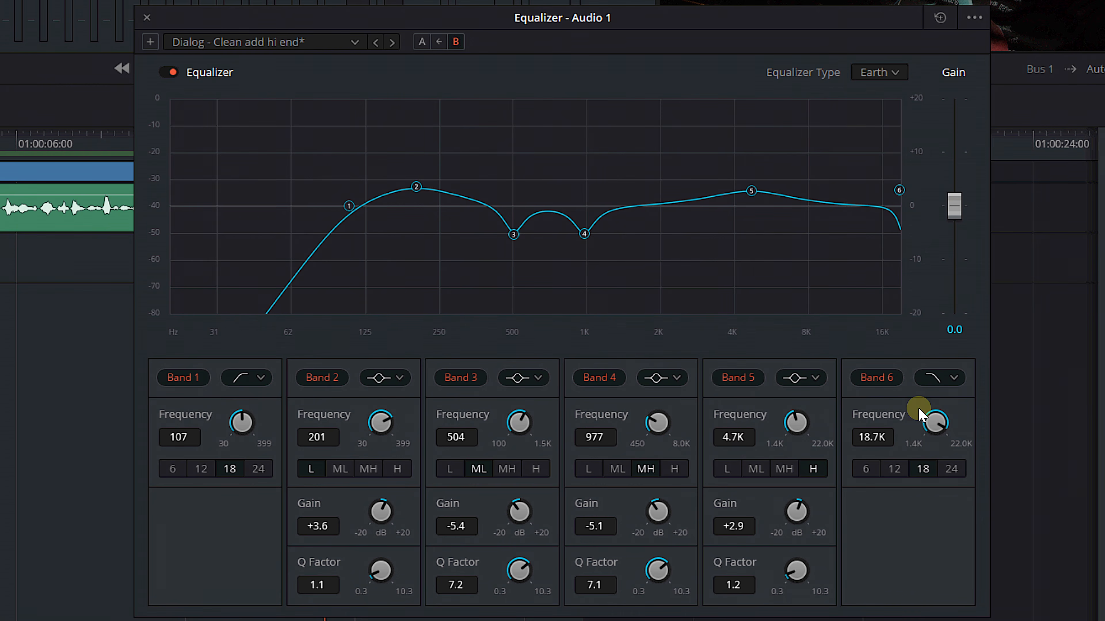
drag(939, 422, 891, 425)
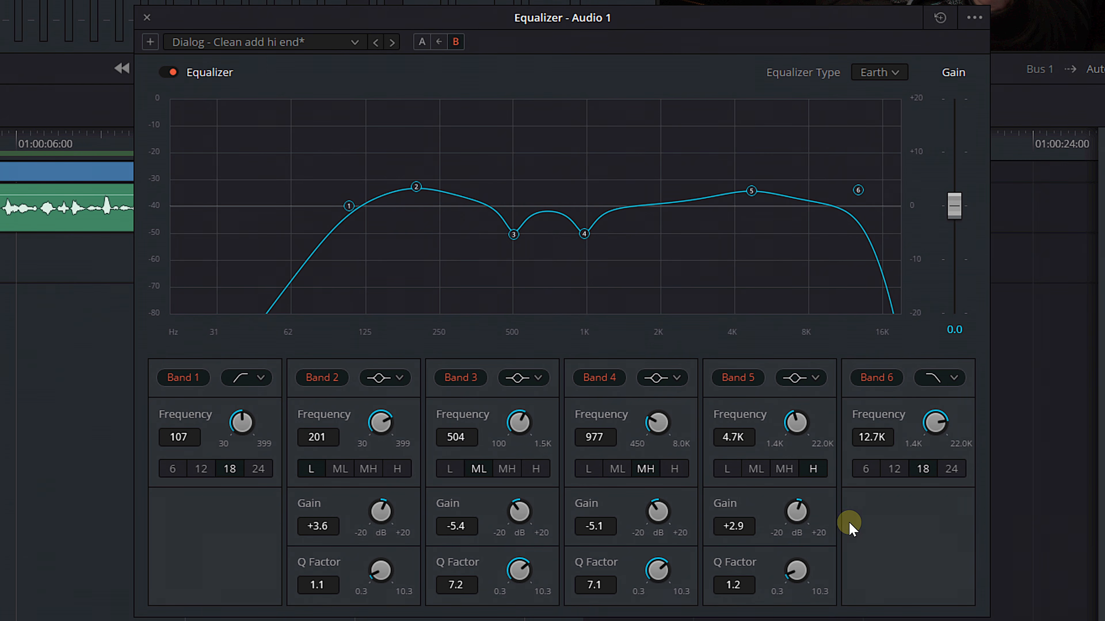
Play the voice and change band 5 in version B to a high shelf
key(space)
click(793, 377)
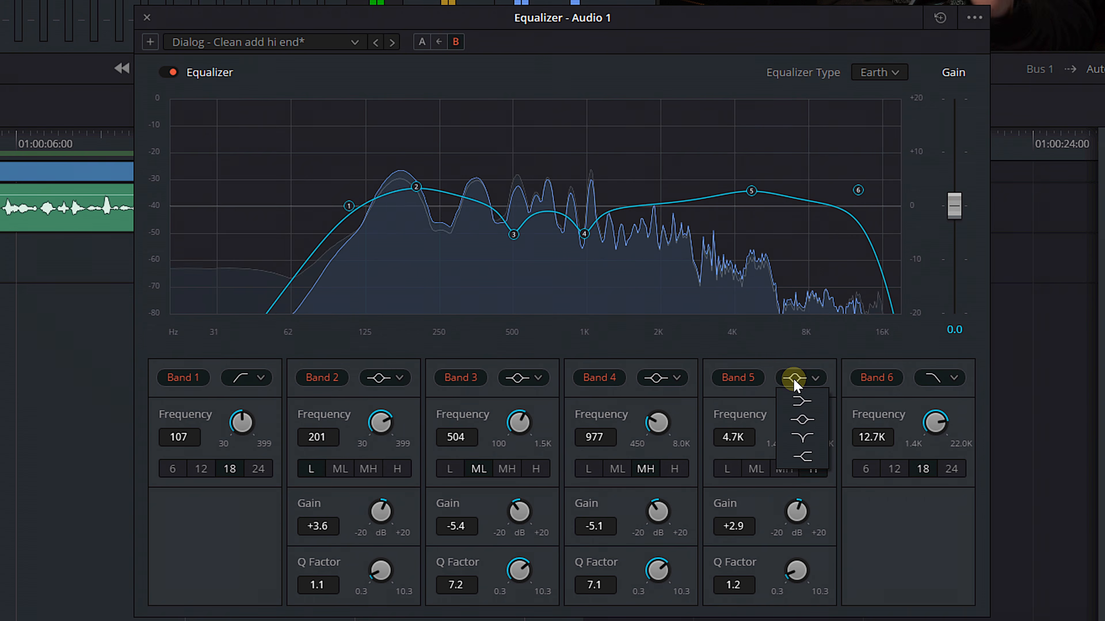
click(797, 460)
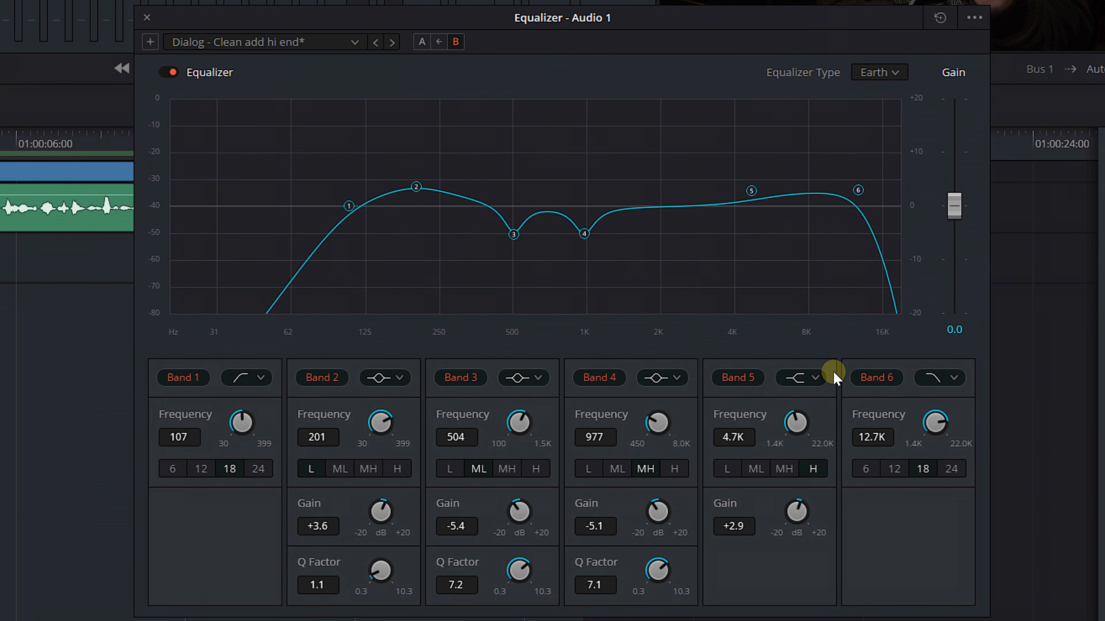
click(816, 377)
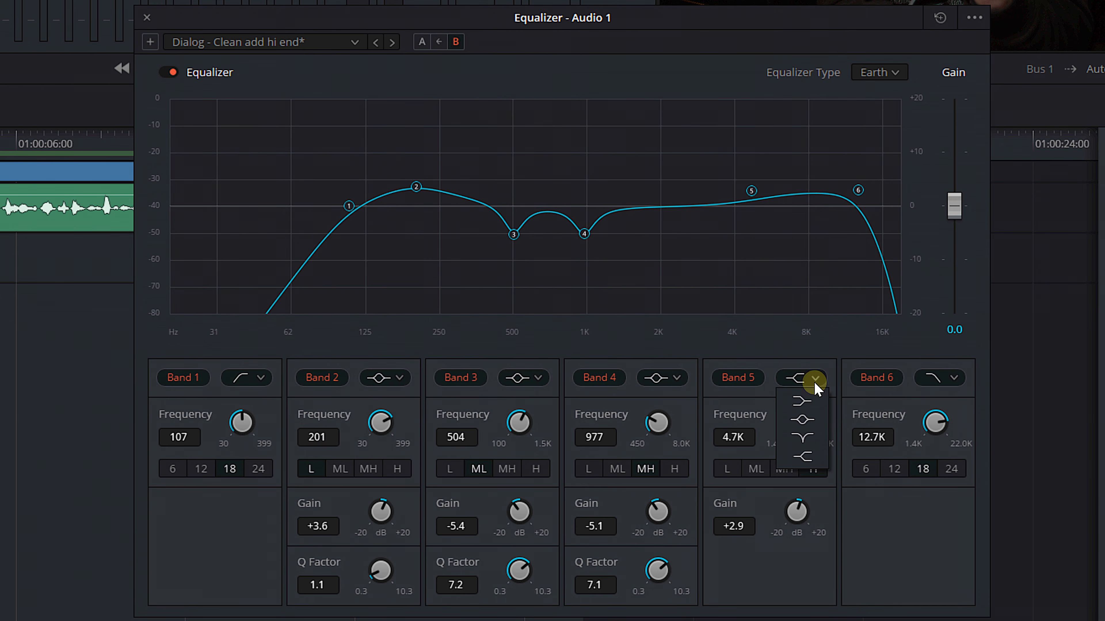
click(803, 377)
click(750, 339)
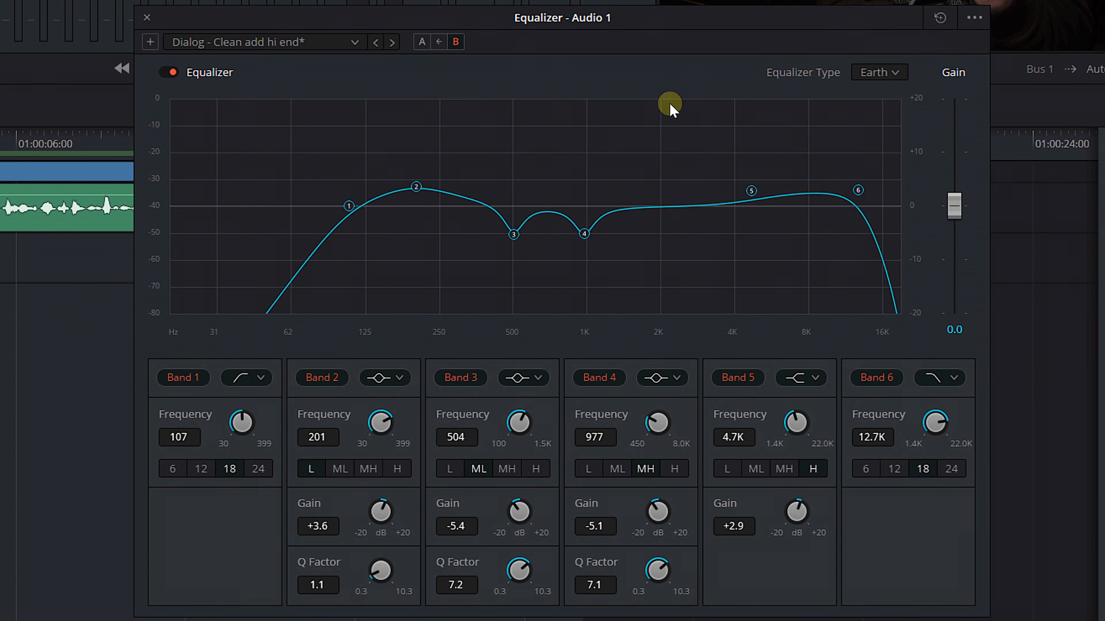
In version A, set band 5 to a high shelf, comparing it with the bell shape while the voice plays
click(422, 43)
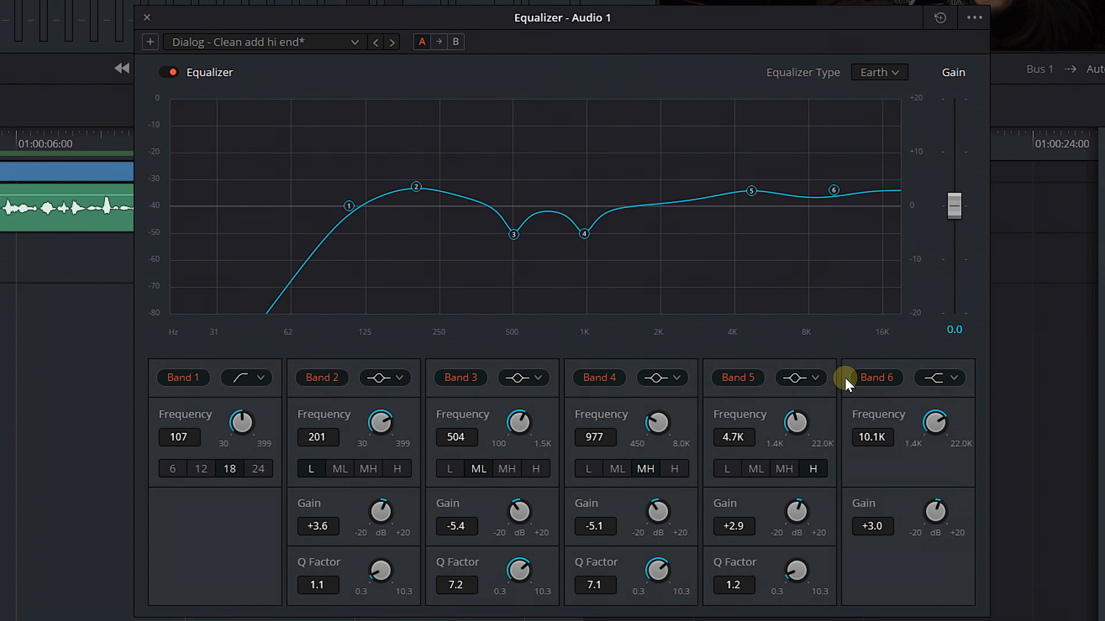
click(801, 377)
click(799, 459)
key(space)
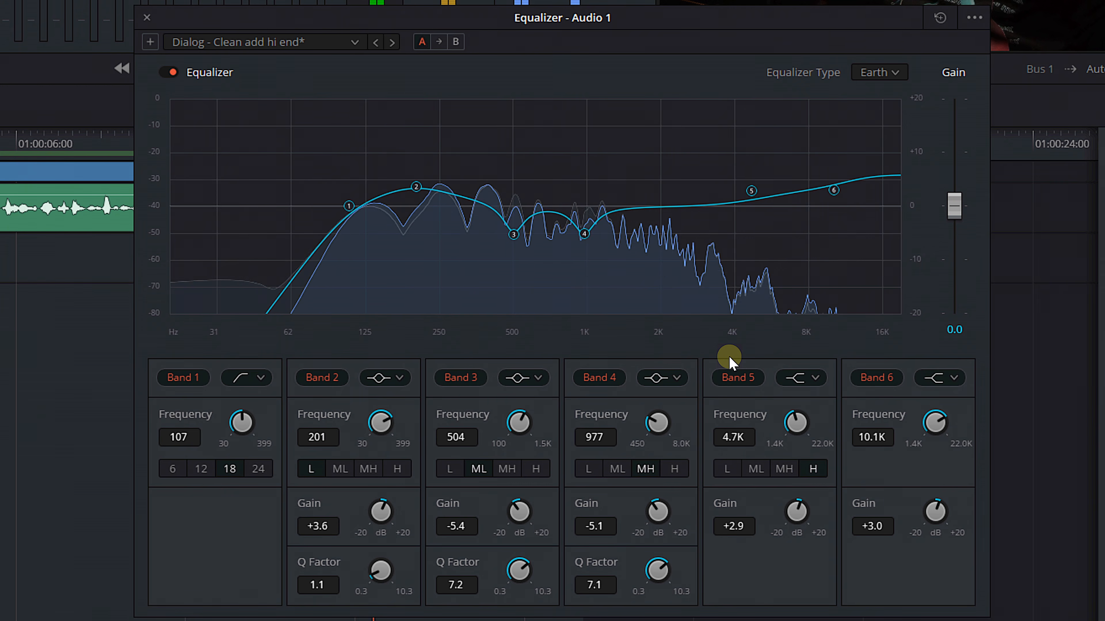
click(795, 379)
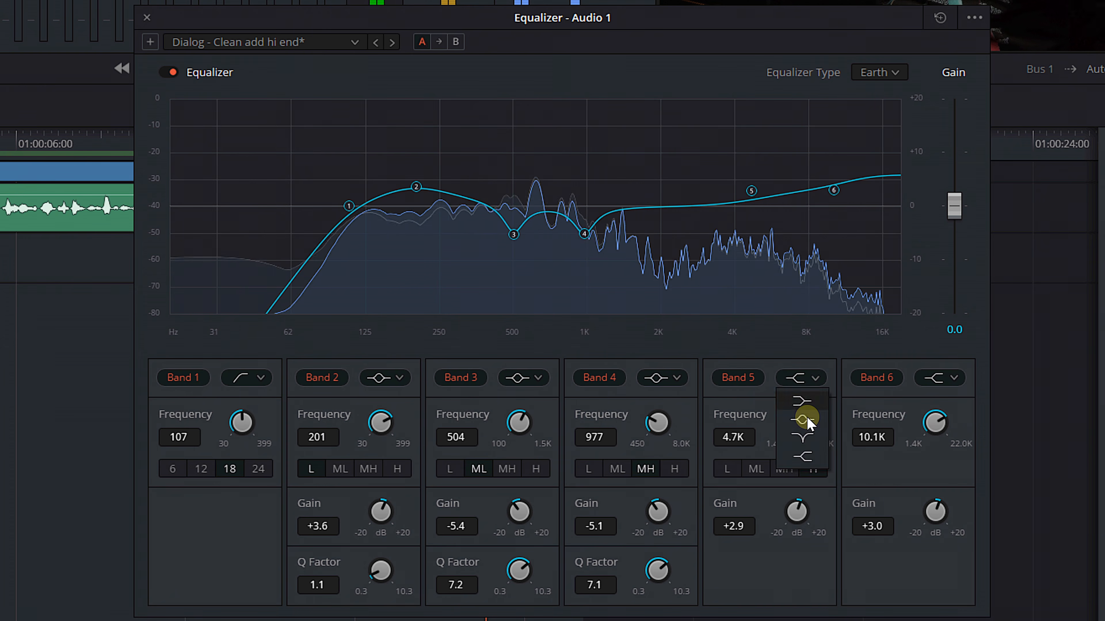
click(803, 420)
click(795, 378)
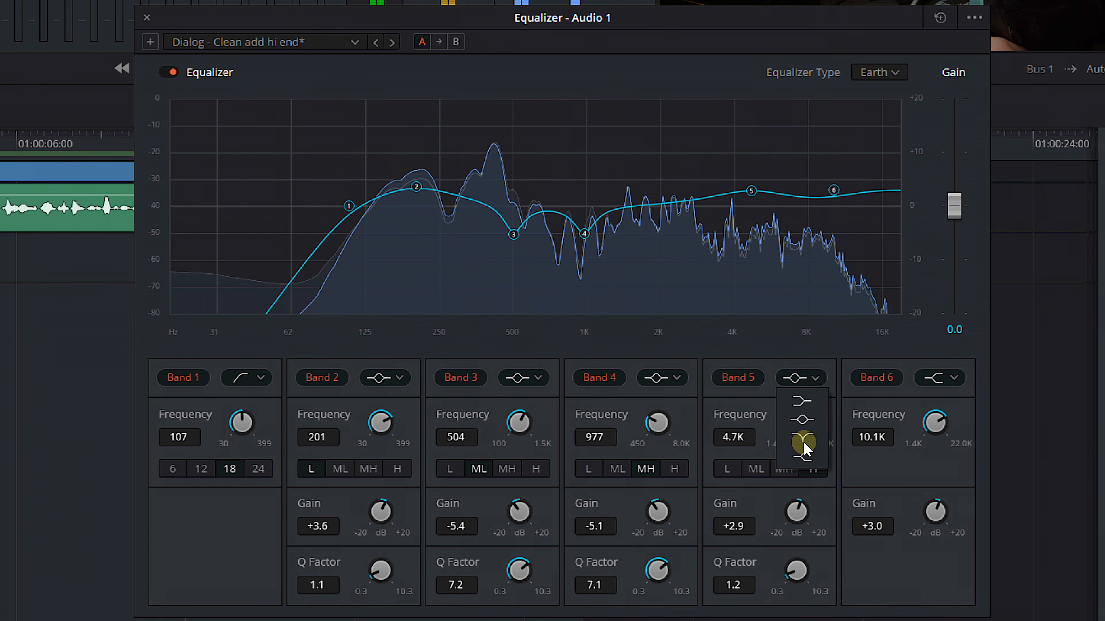
click(802, 451)
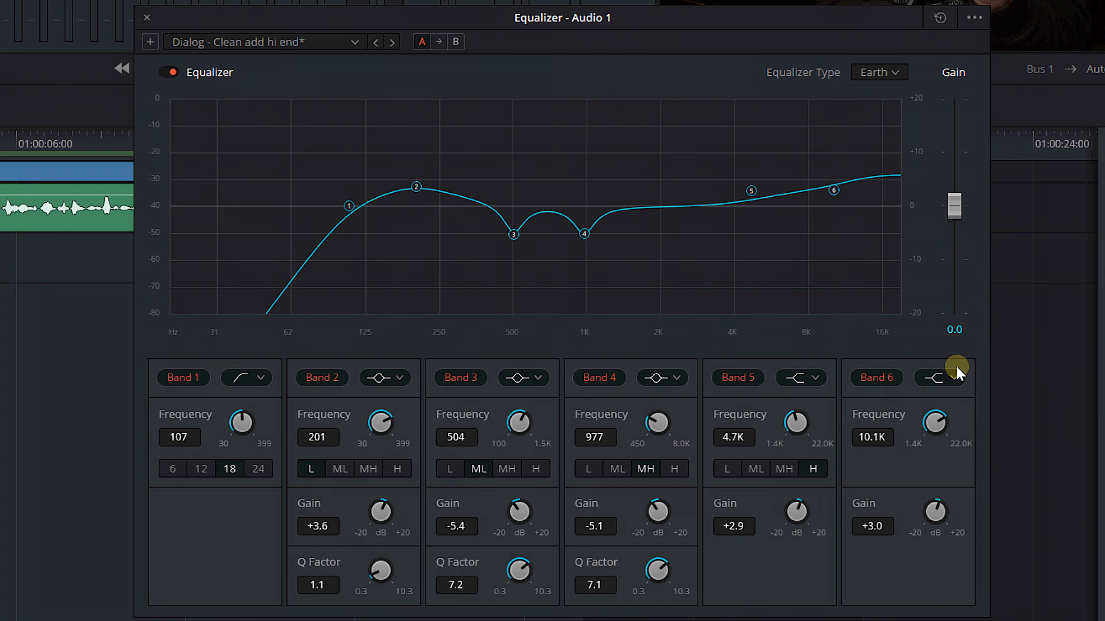
Play the voice and compare equalizer versions A and B repeatedly, ending on version B
click(452, 39)
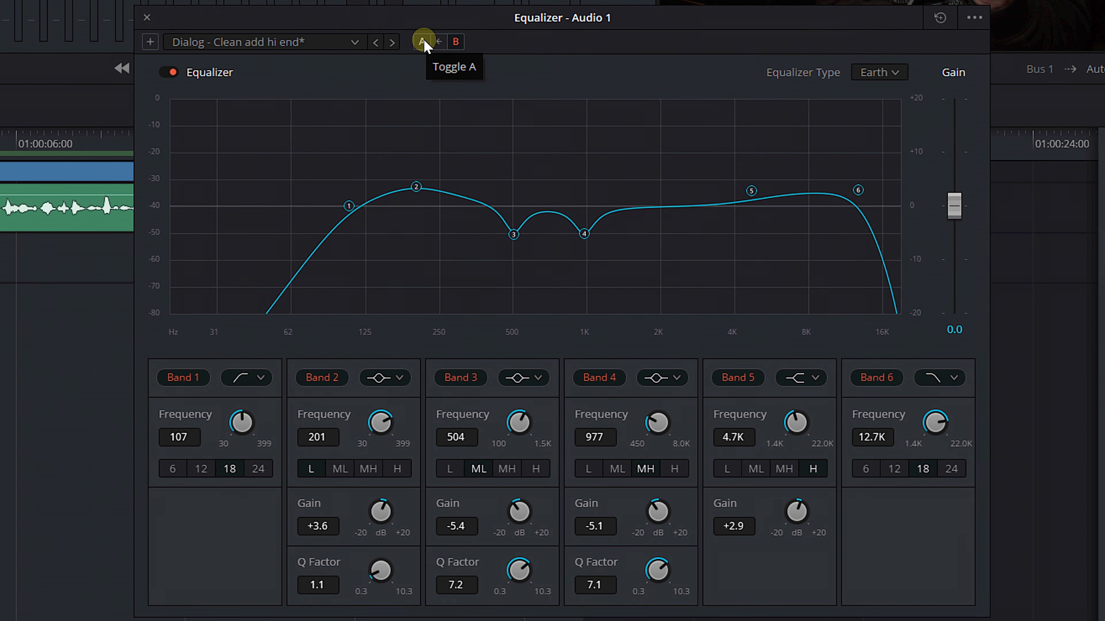
key(space)
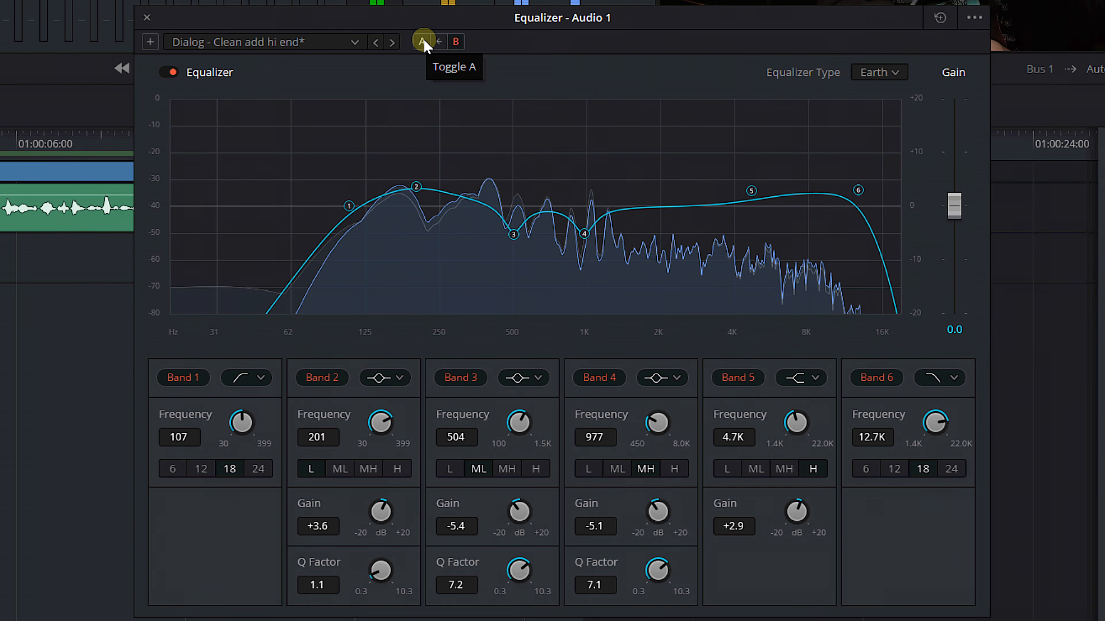
click(422, 42)
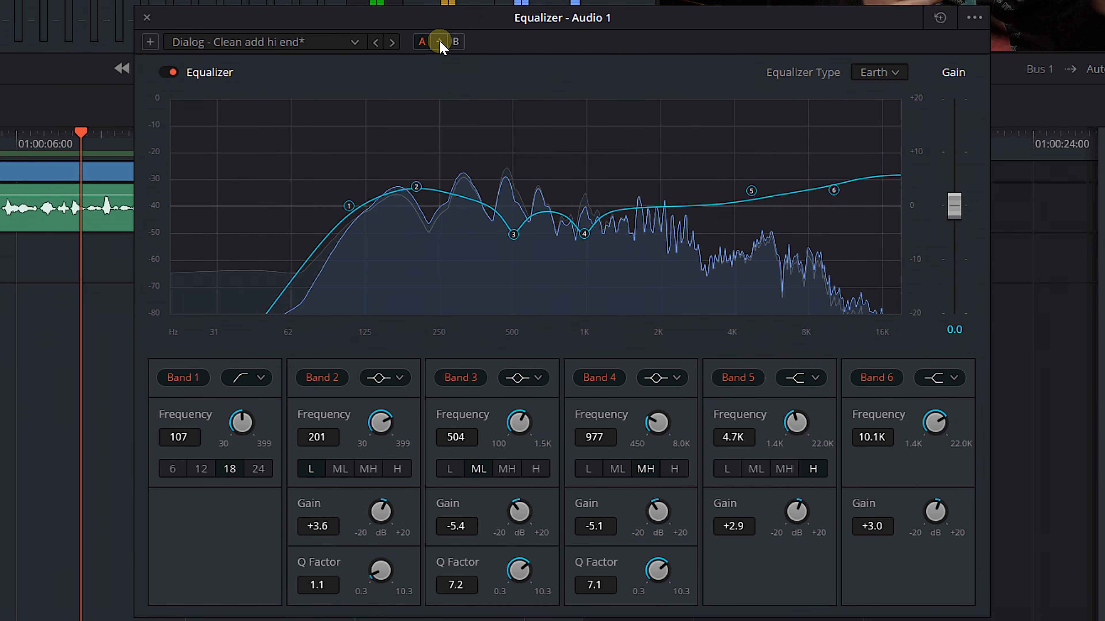
click(454, 42)
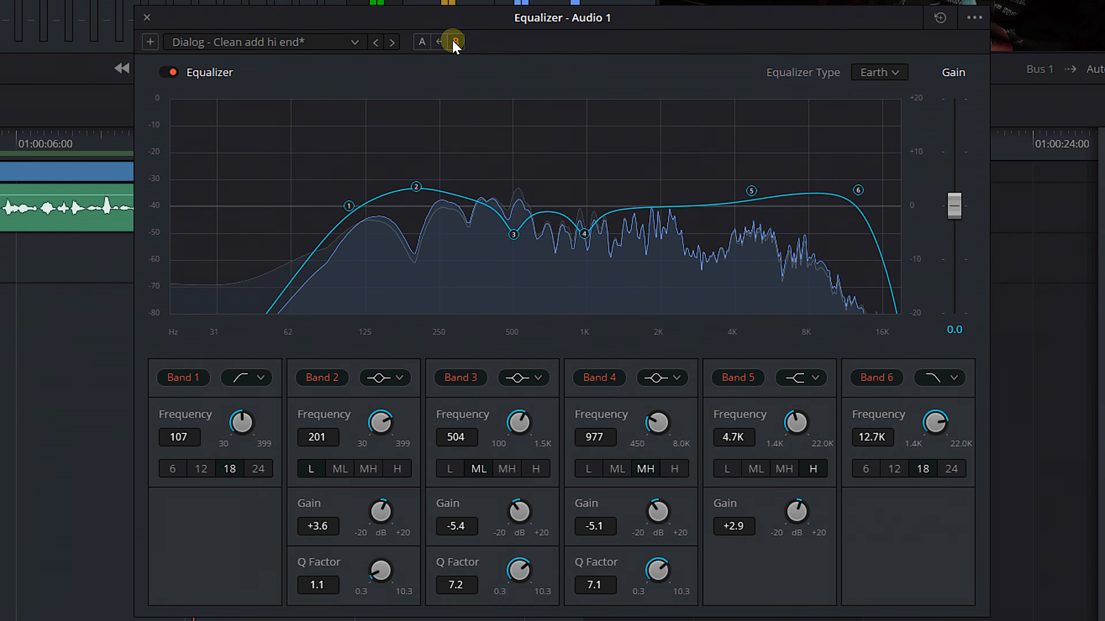
click(421, 42)
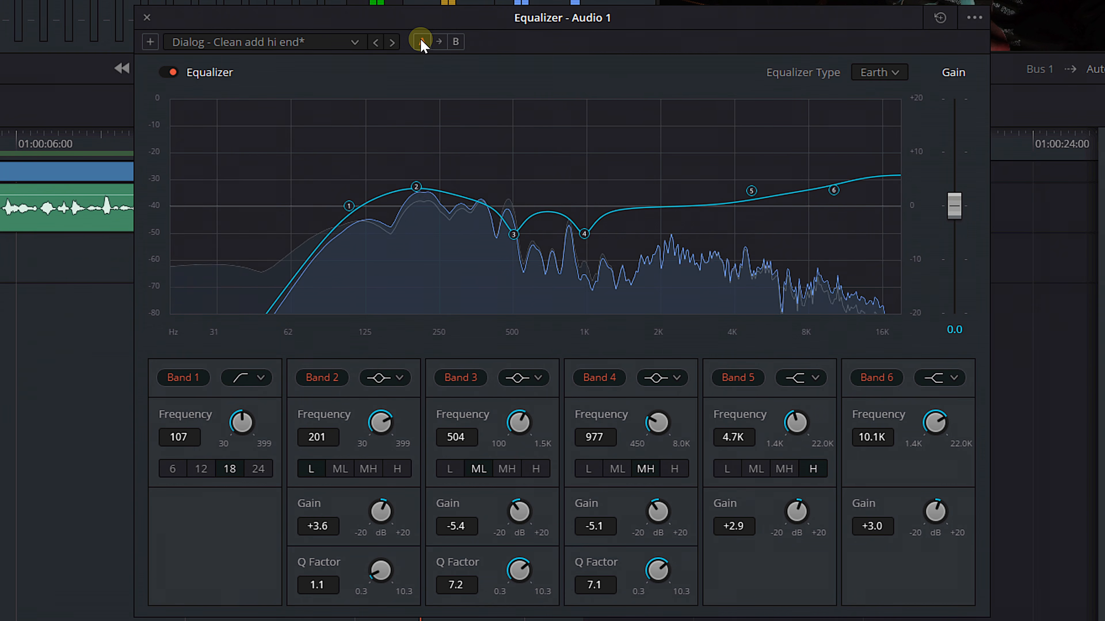
click(456, 42)
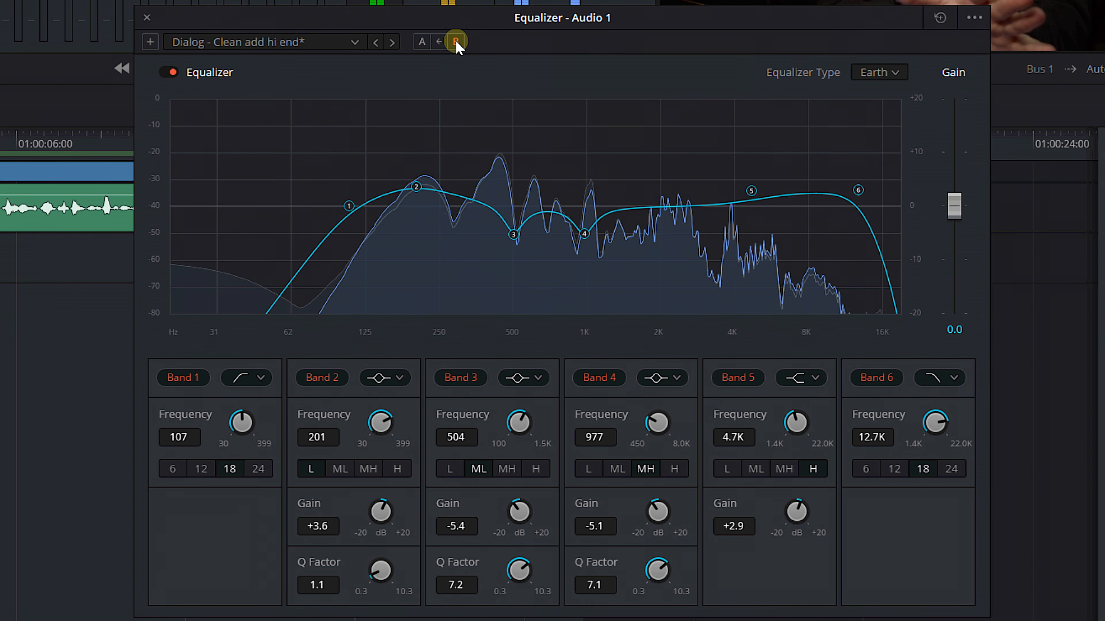
click(417, 44)
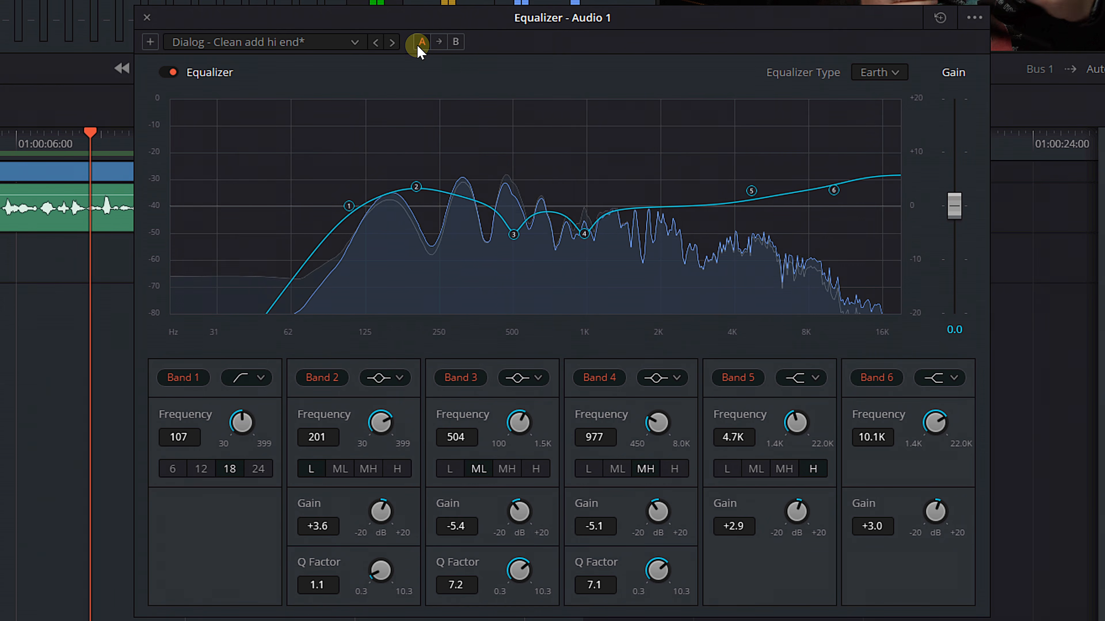
click(455, 43)
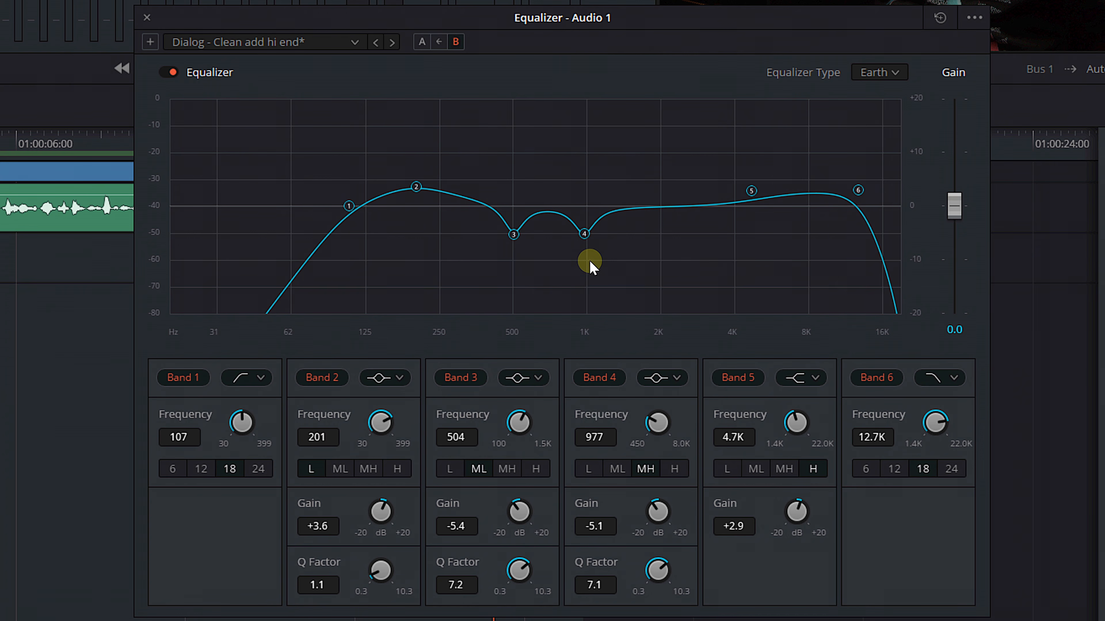
Audition the voice with the Air and Ice equalizer types and return version B to Earth
key(space)
click(879, 72)
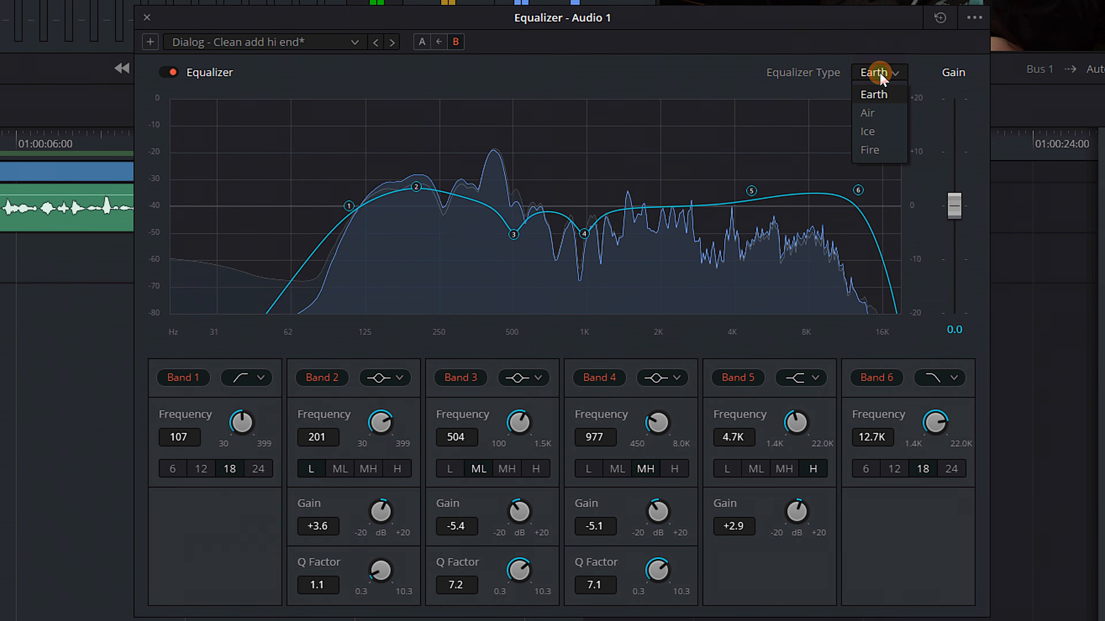
click(883, 114)
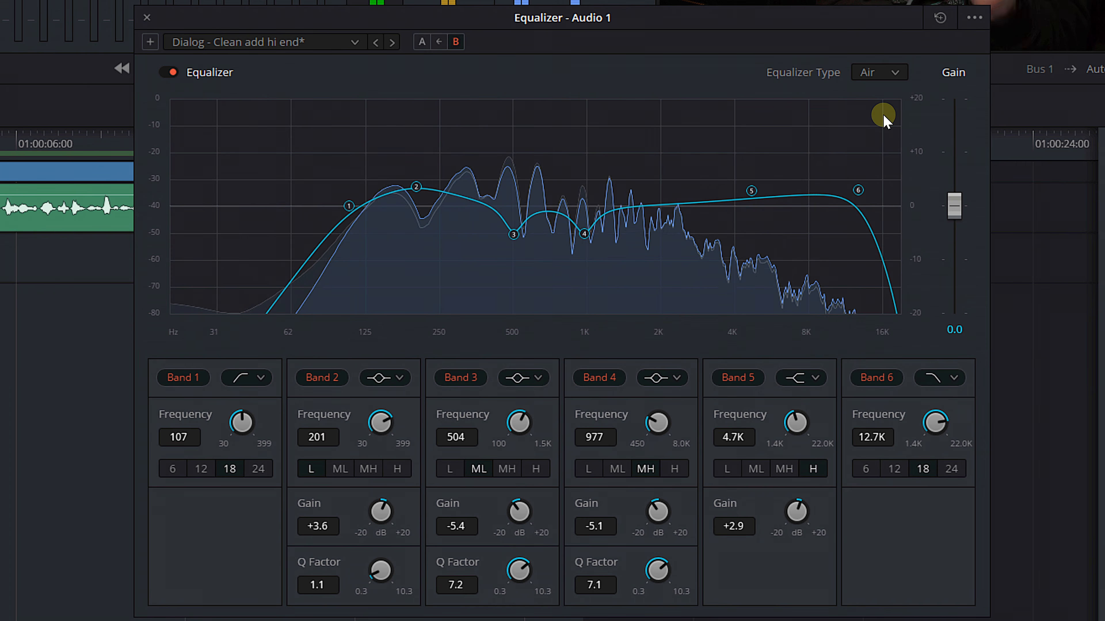
click(879, 72)
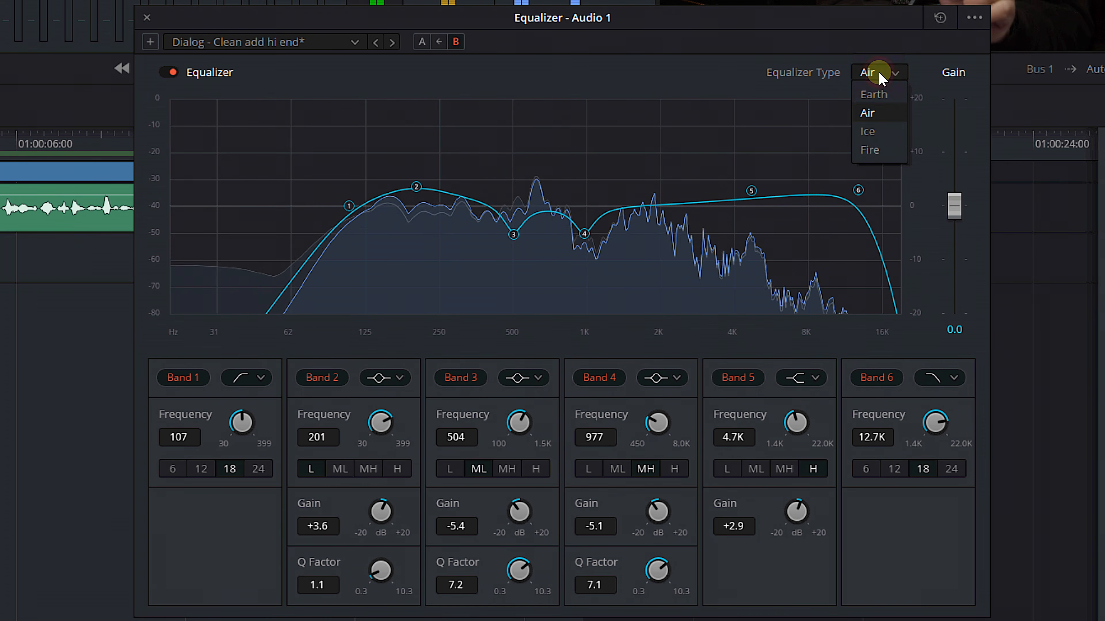
click(872, 132)
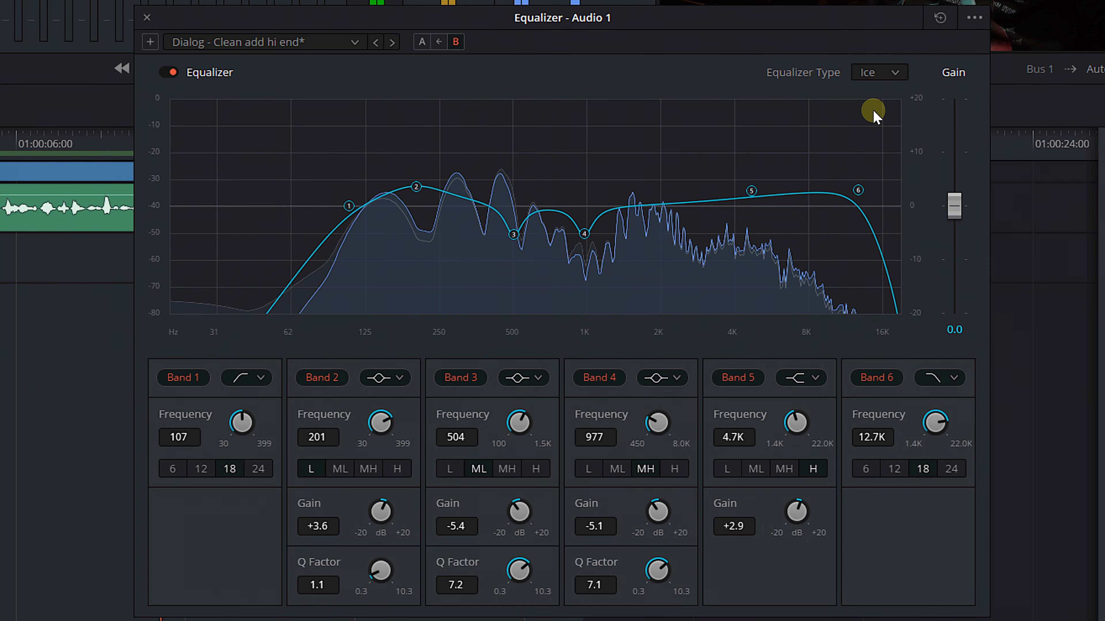
click(874, 73)
click(872, 98)
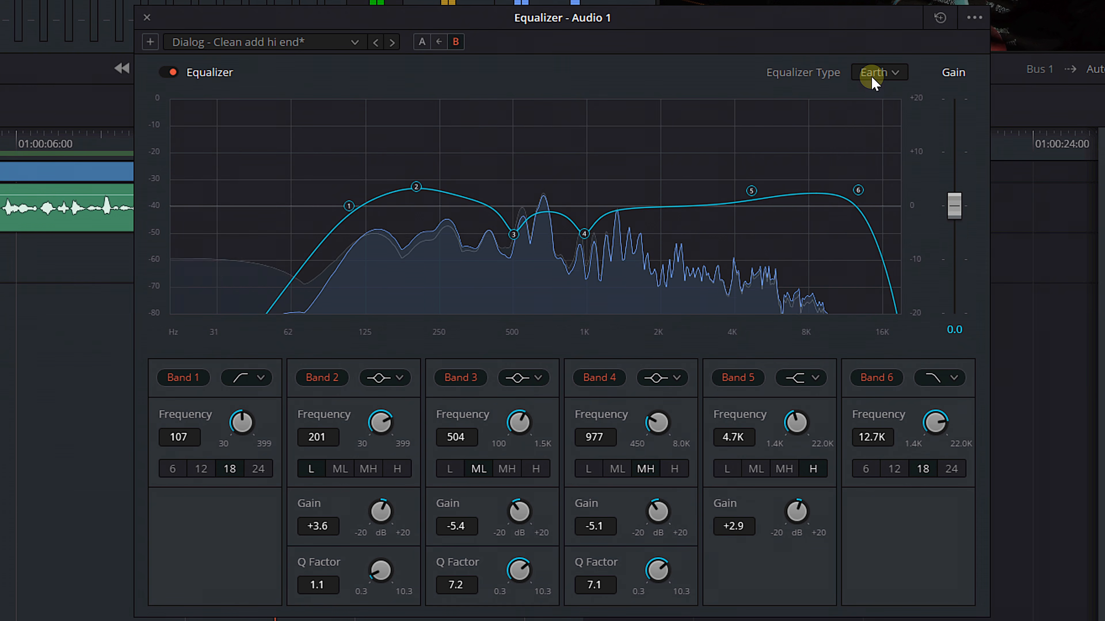
Audition the Ice and Fire equalizer types on the playing voice, returning through Ice to Earth
click(871, 72)
click(870, 131)
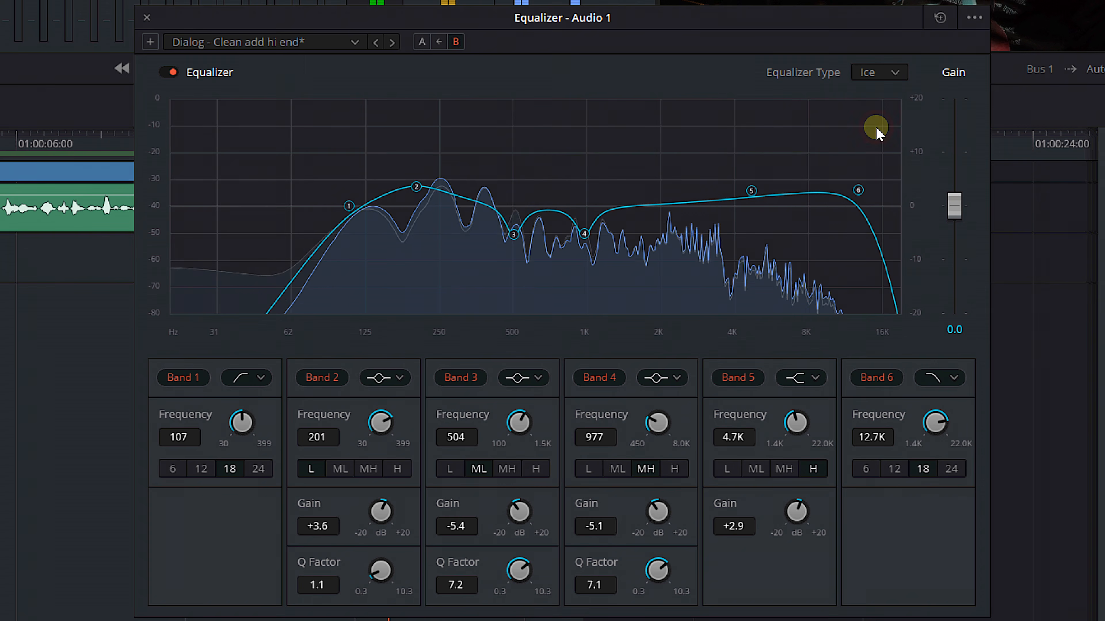
click(872, 73)
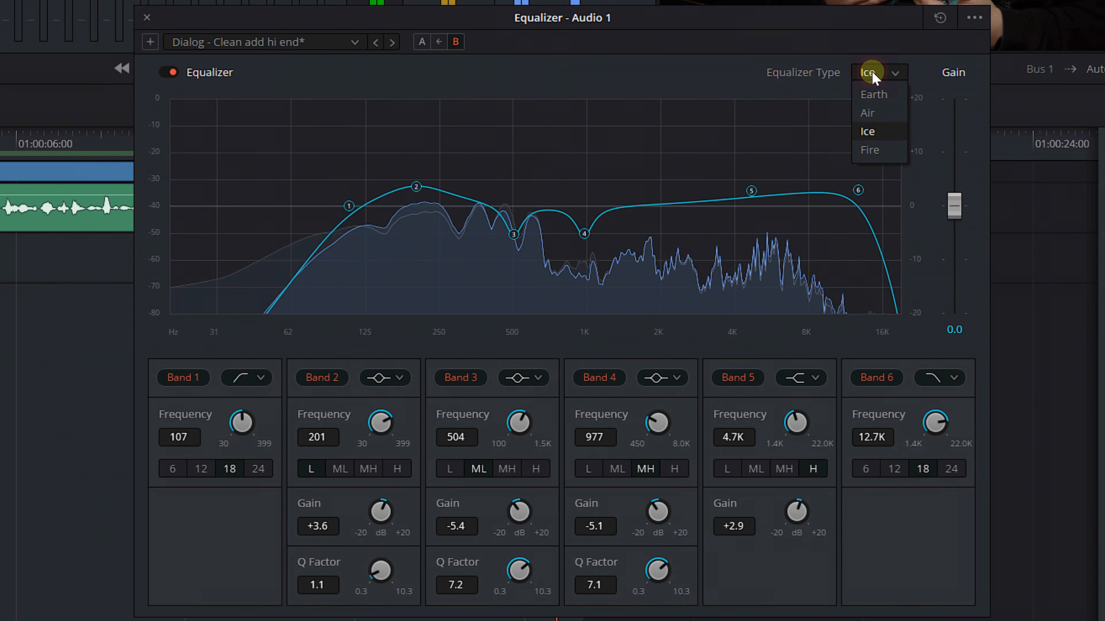
click(870, 150)
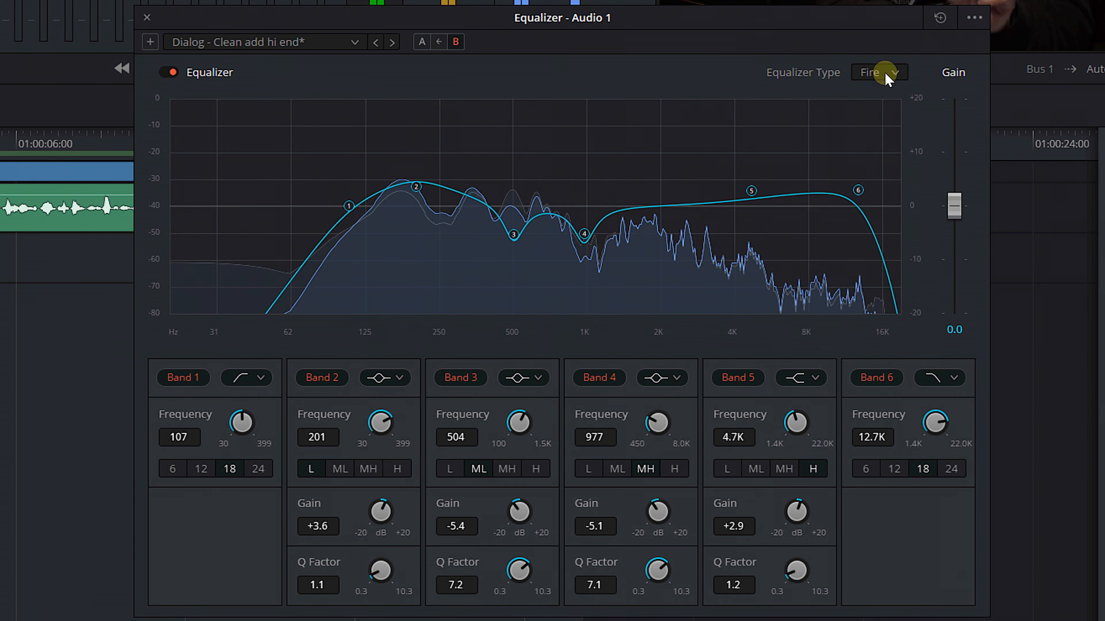
click(887, 74)
click(877, 142)
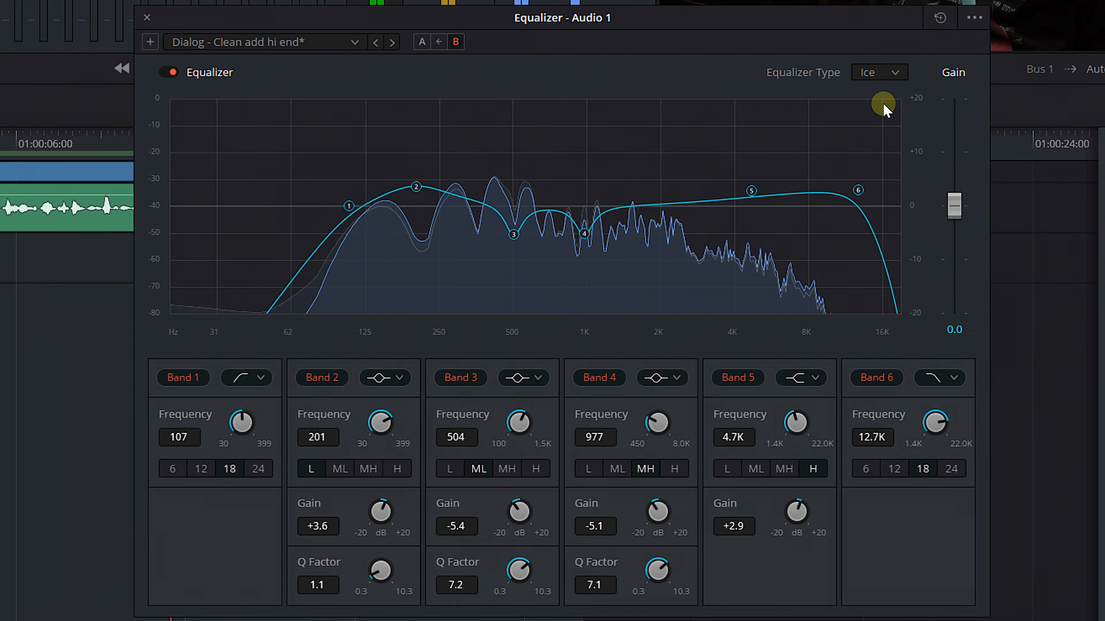
click(881, 72)
click(873, 91)
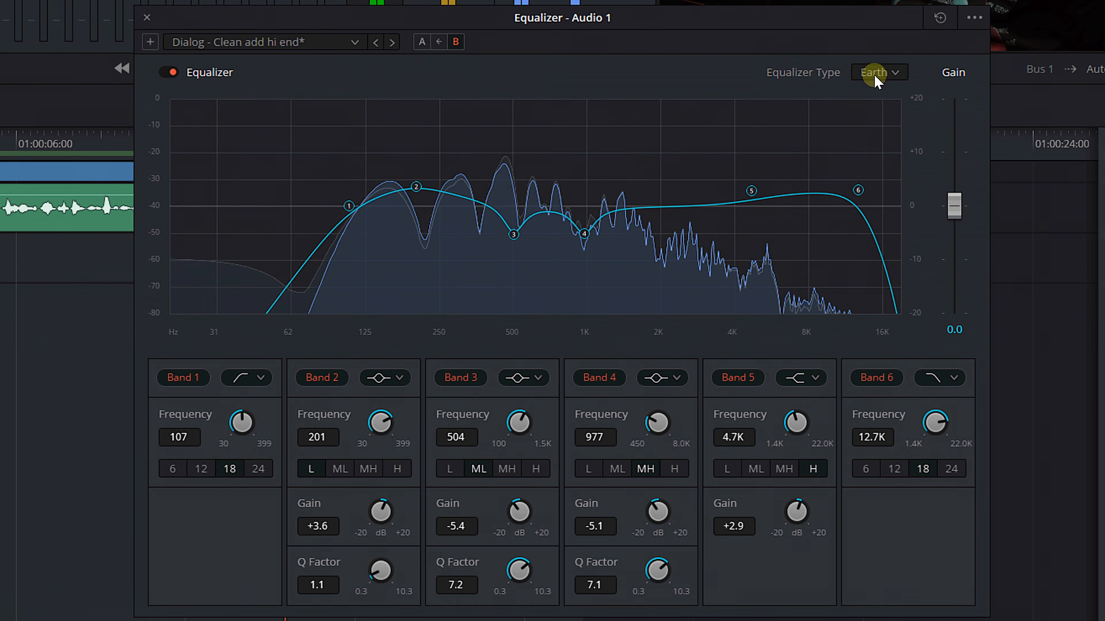
Compare the Ice and Earth equalizer types repeatedly while the voice plays, ending on Ice
click(875, 78)
click(877, 140)
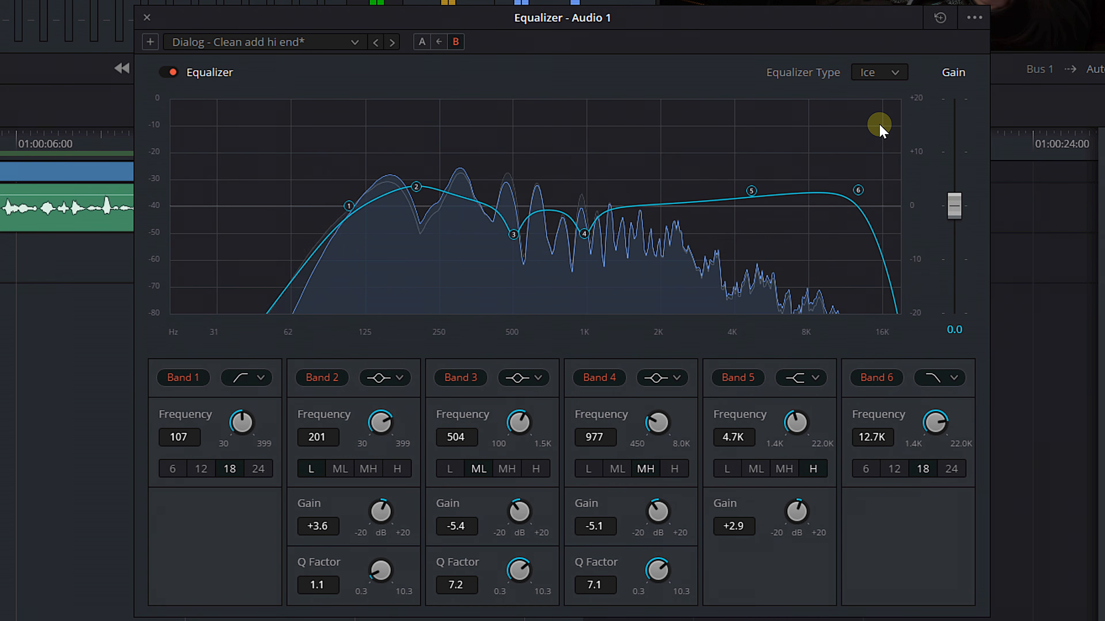
click(876, 62)
click(872, 91)
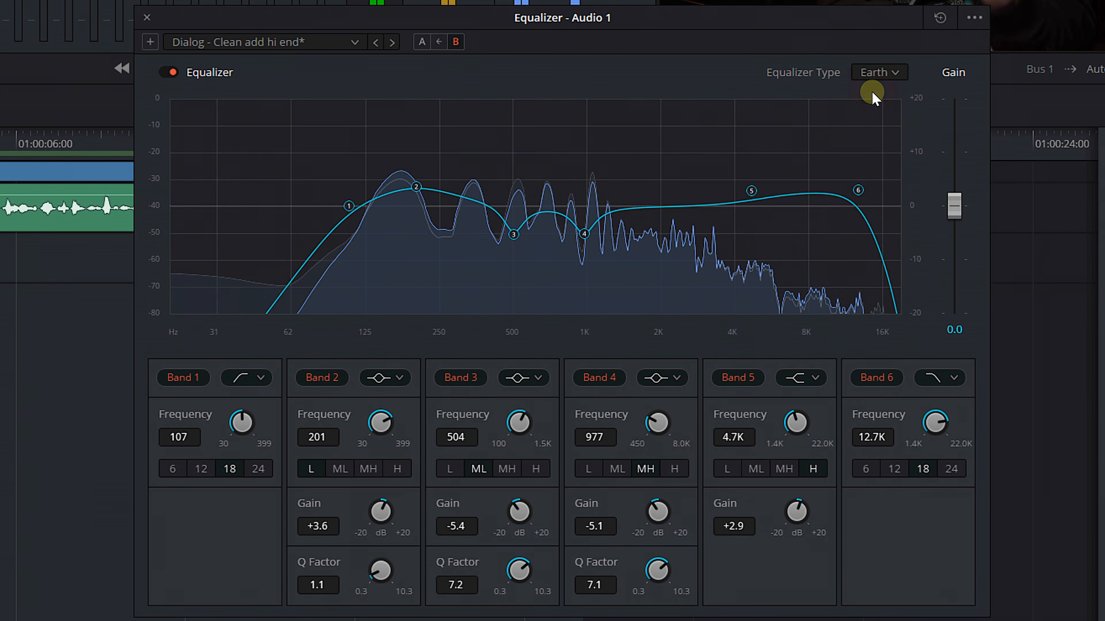
click(870, 74)
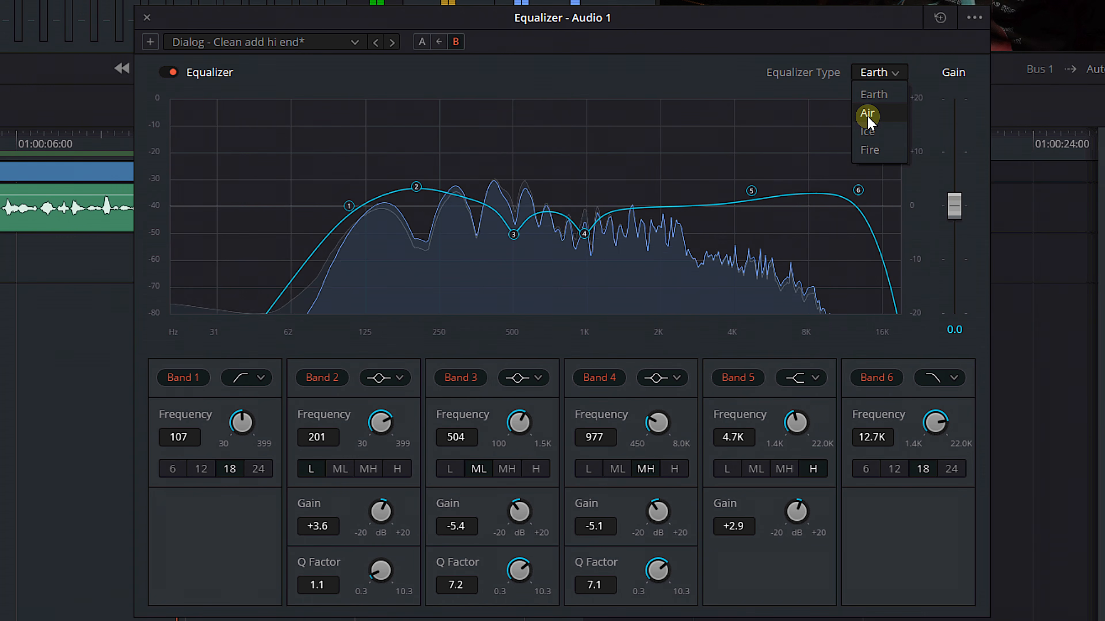
click(868, 139)
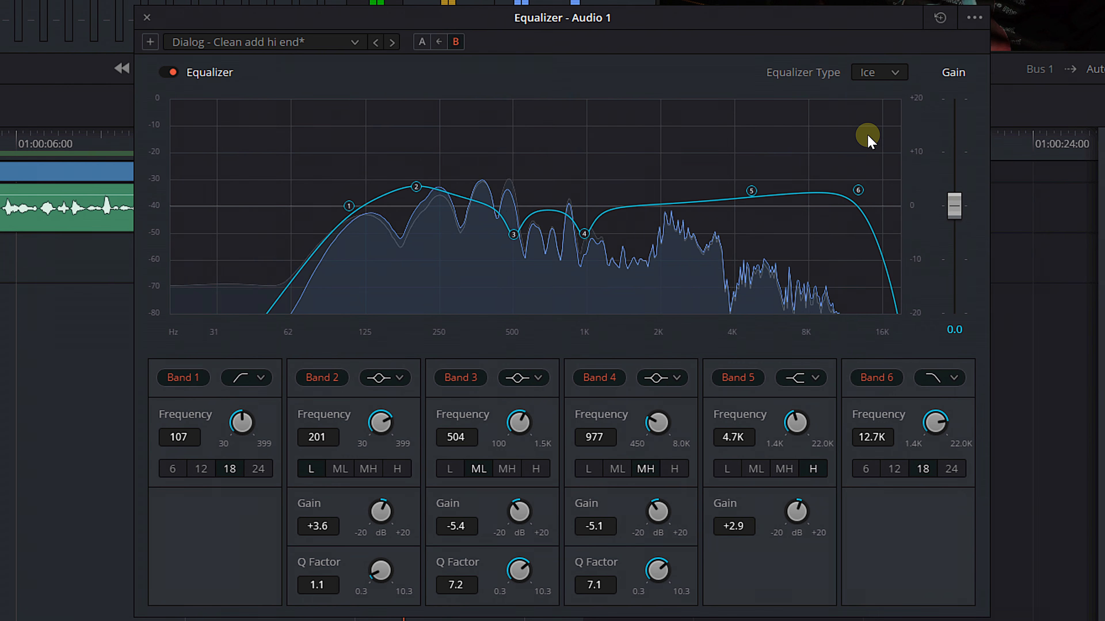
Audition the Air and Earth equalizer types against Ice and keep version B on Ice
click(876, 73)
click(876, 113)
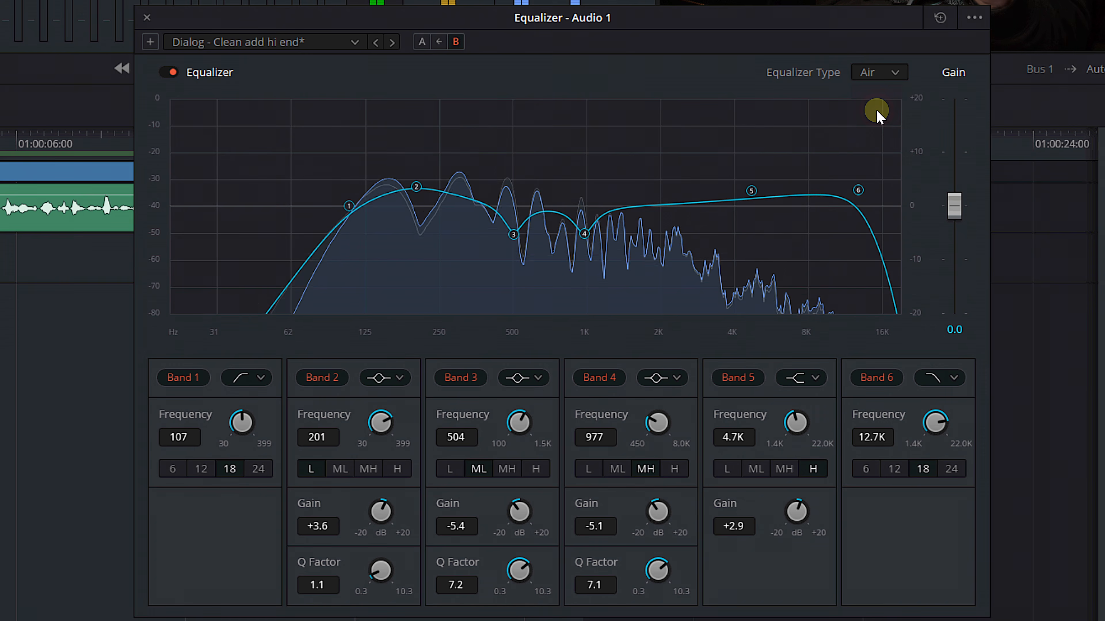
click(878, 72)
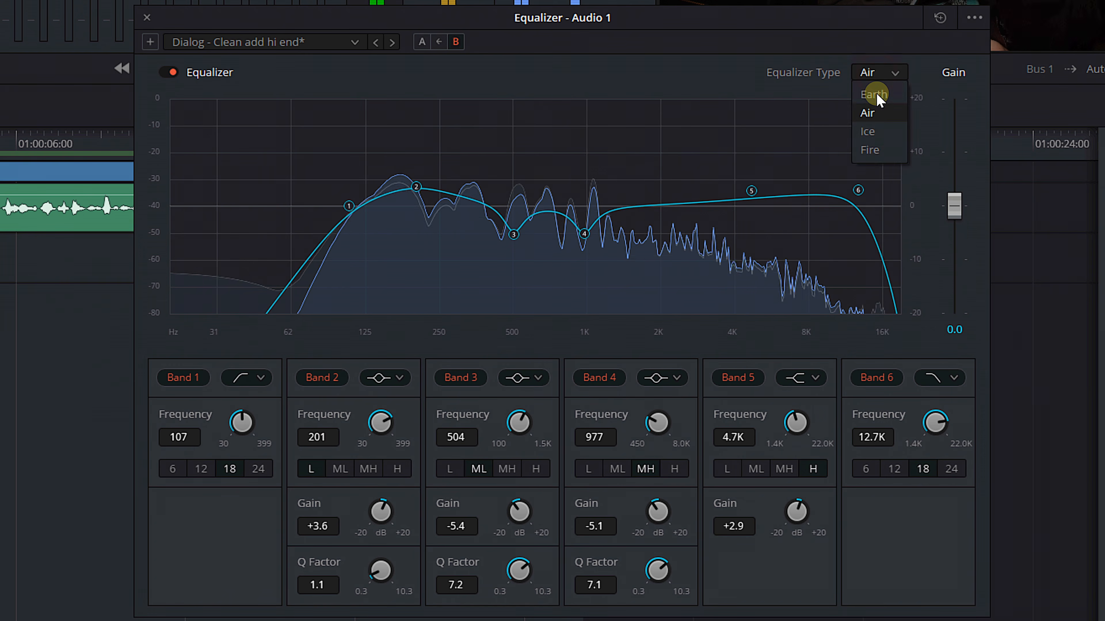
click(878, 97)
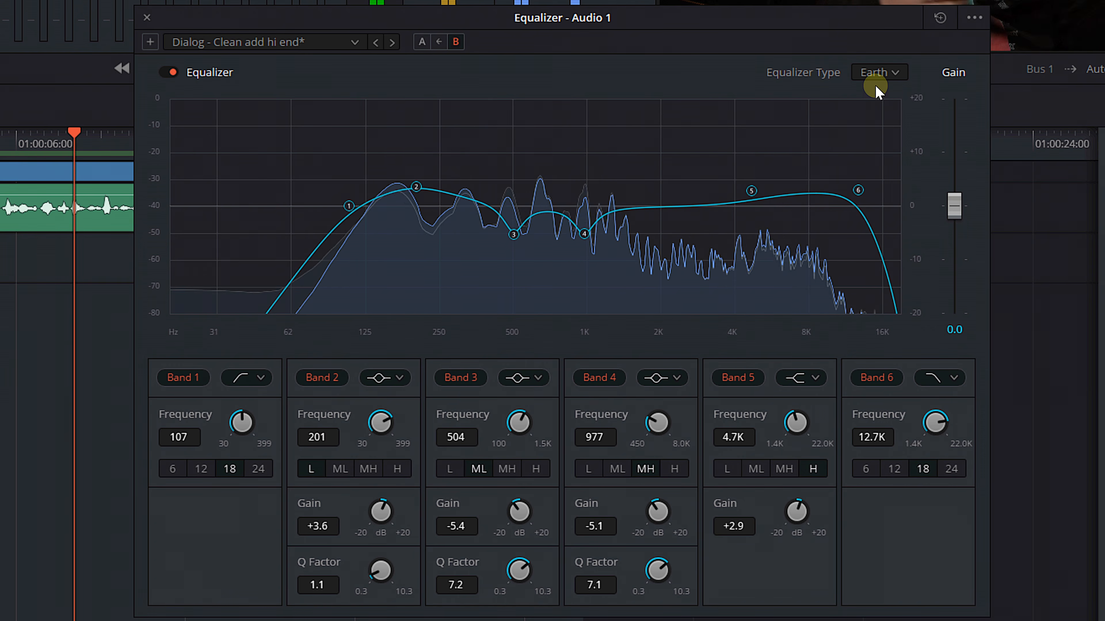
click(875, 74)
click(875, 127)
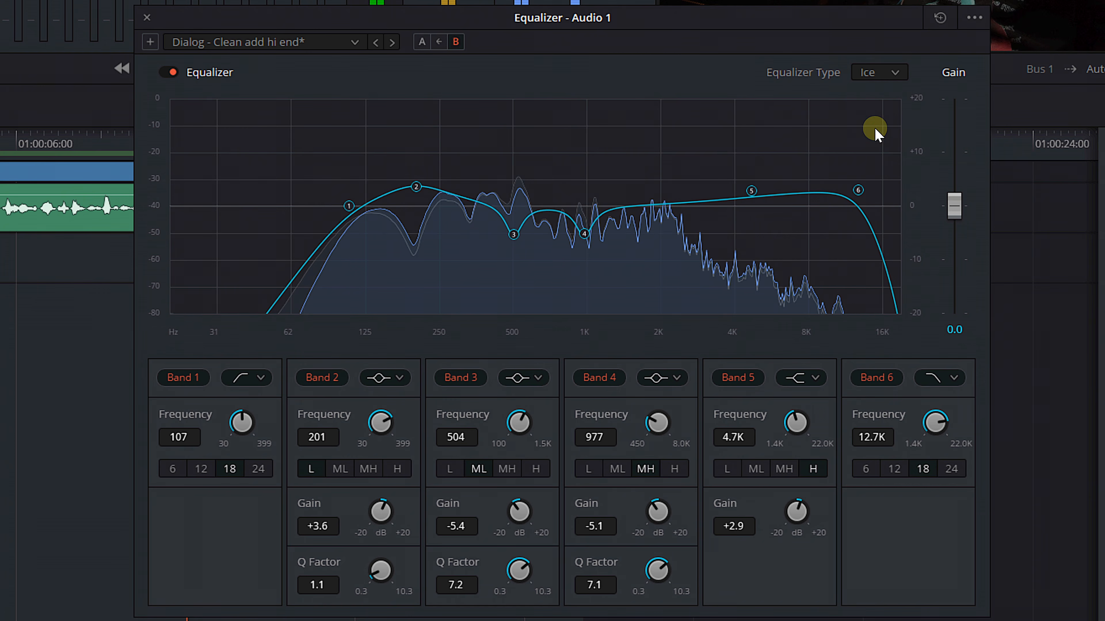
click(876, 73)
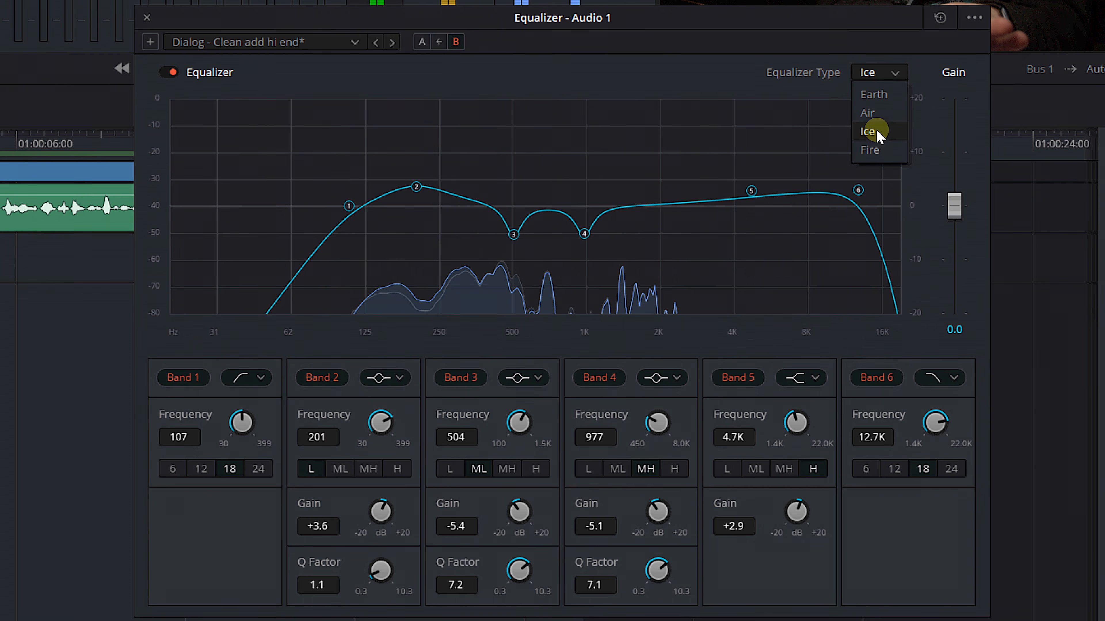
click(865, 134)
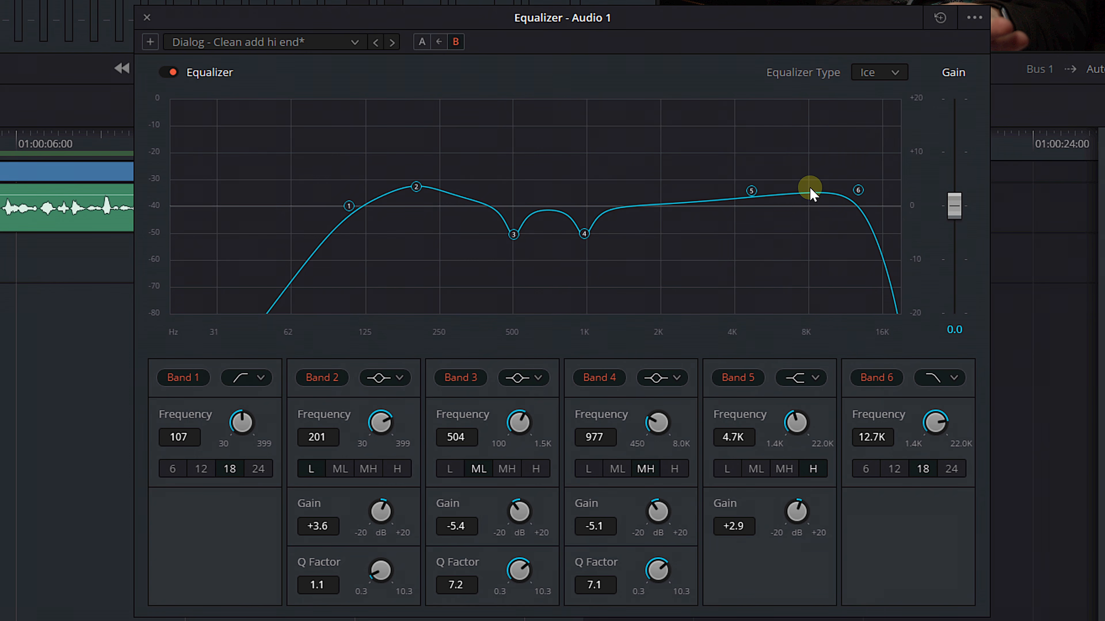
Switch version B to Earth and back to Ice to compare the shape of the high shelf curve
click(883, 74)
click(866, 97)
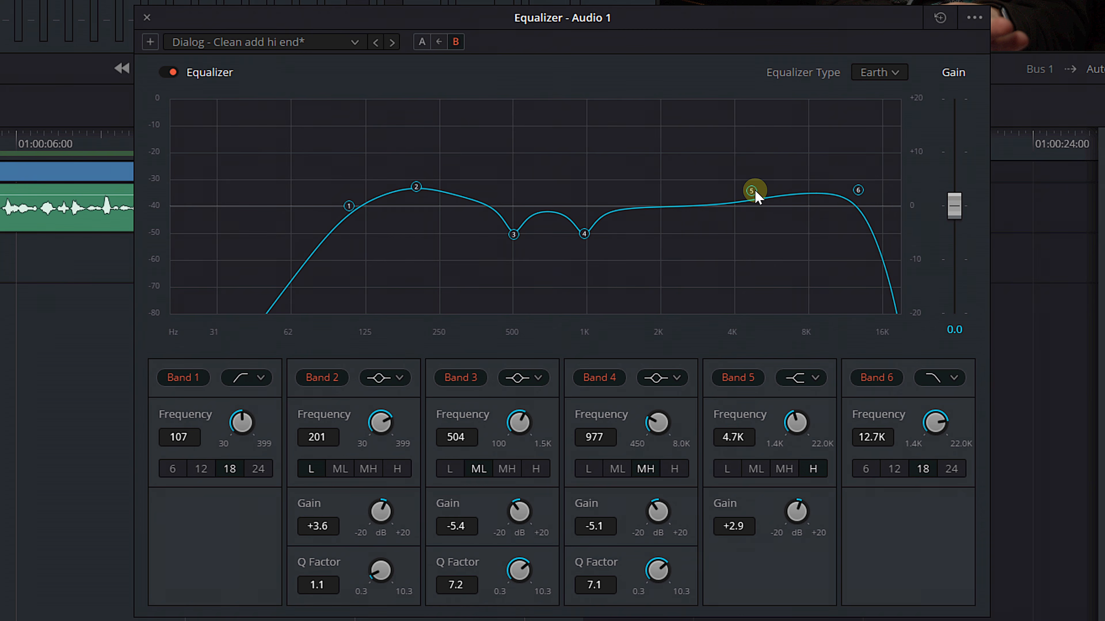
click(876, 75)
click(867, 139)
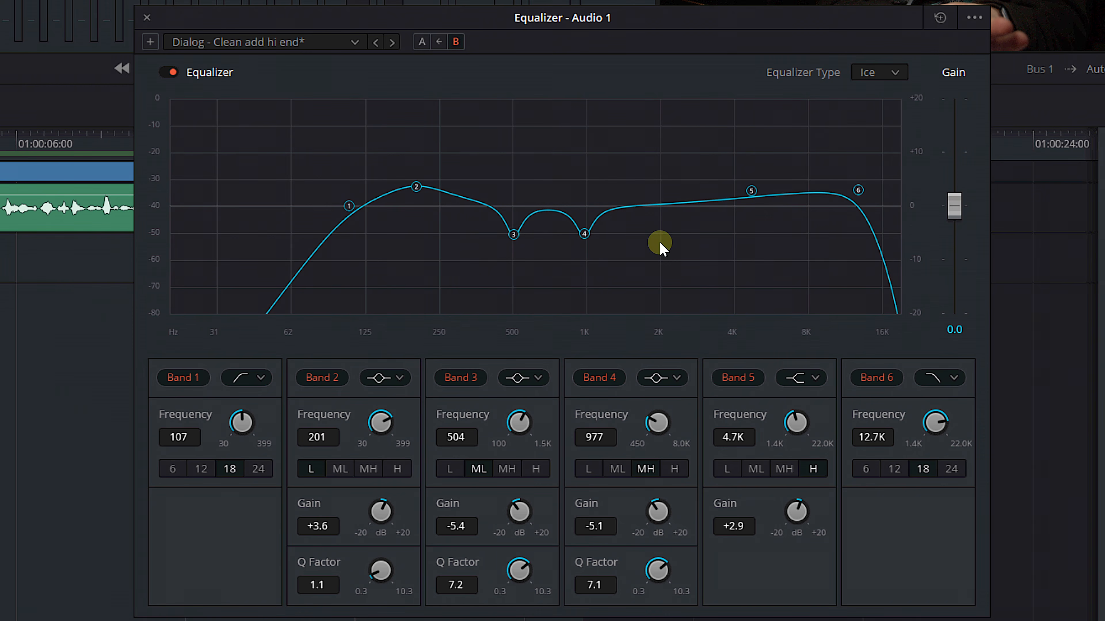
Save the current equalizer settings as a new preset named "SM7b Desk"
click(148, 41)
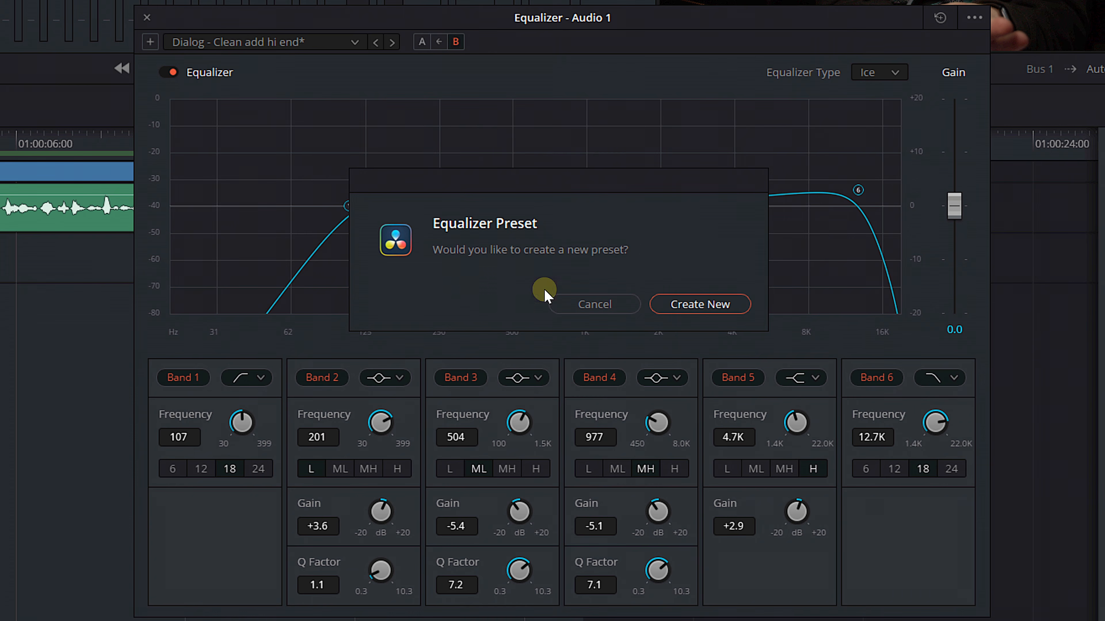
click(685, 306)
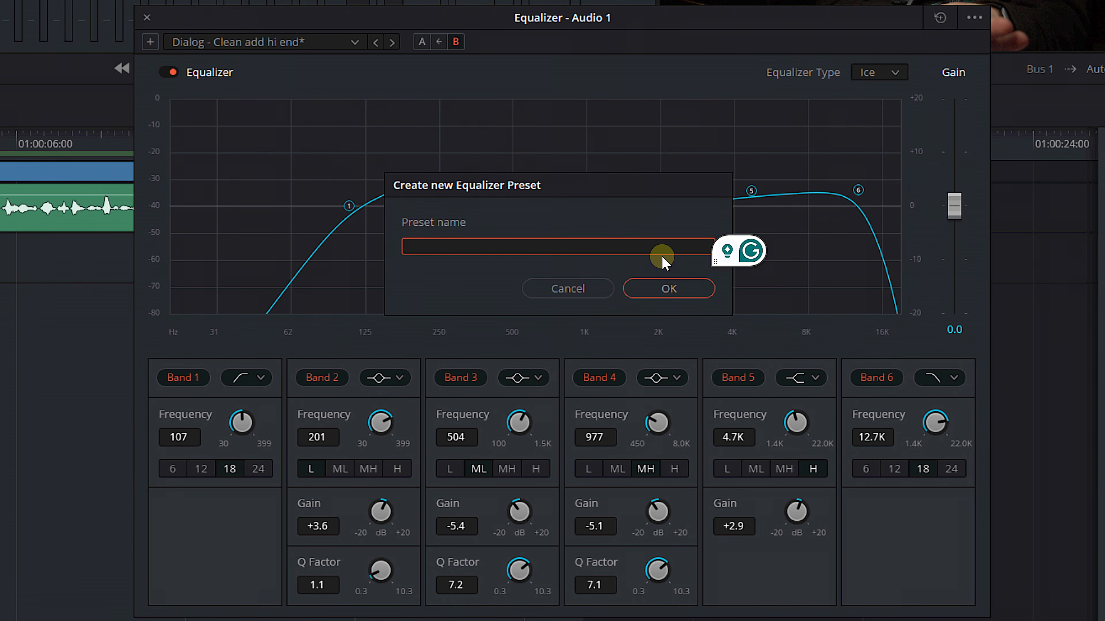
text(SM7b Des)
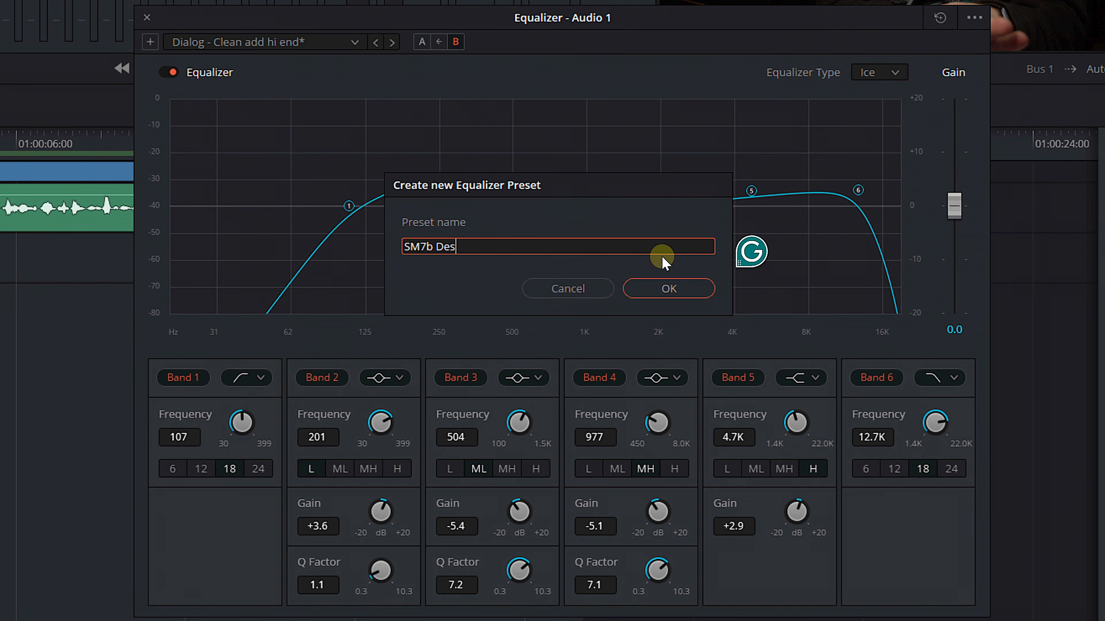
text(k)
key(Return)
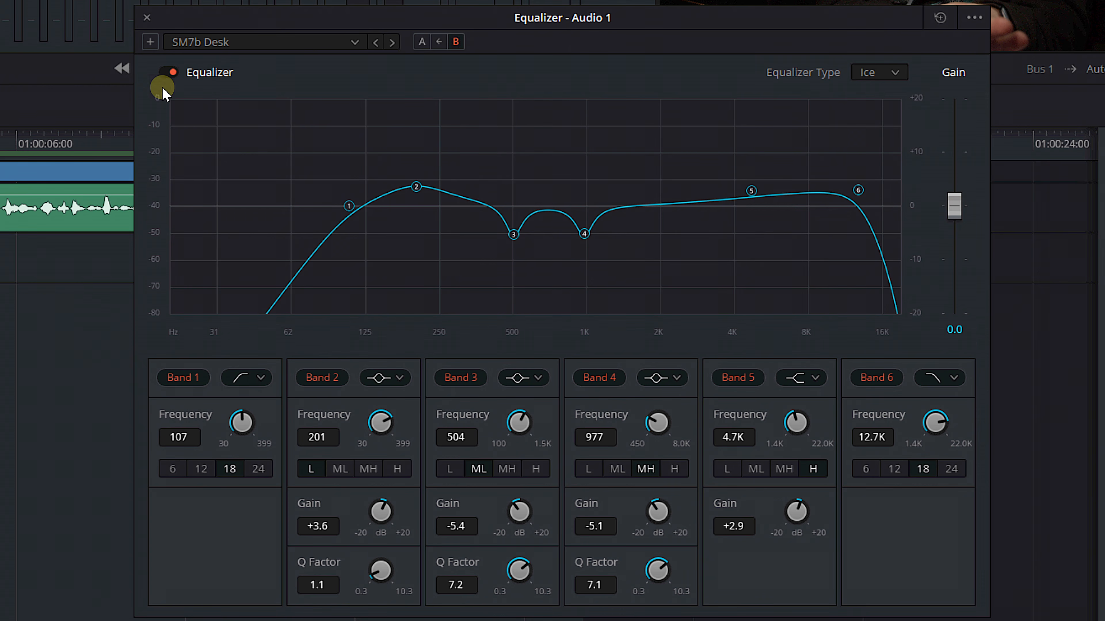
Bypass the equalizer, play the unprocessed voice and re-enable the equalizer to compare them
click(170, 72)
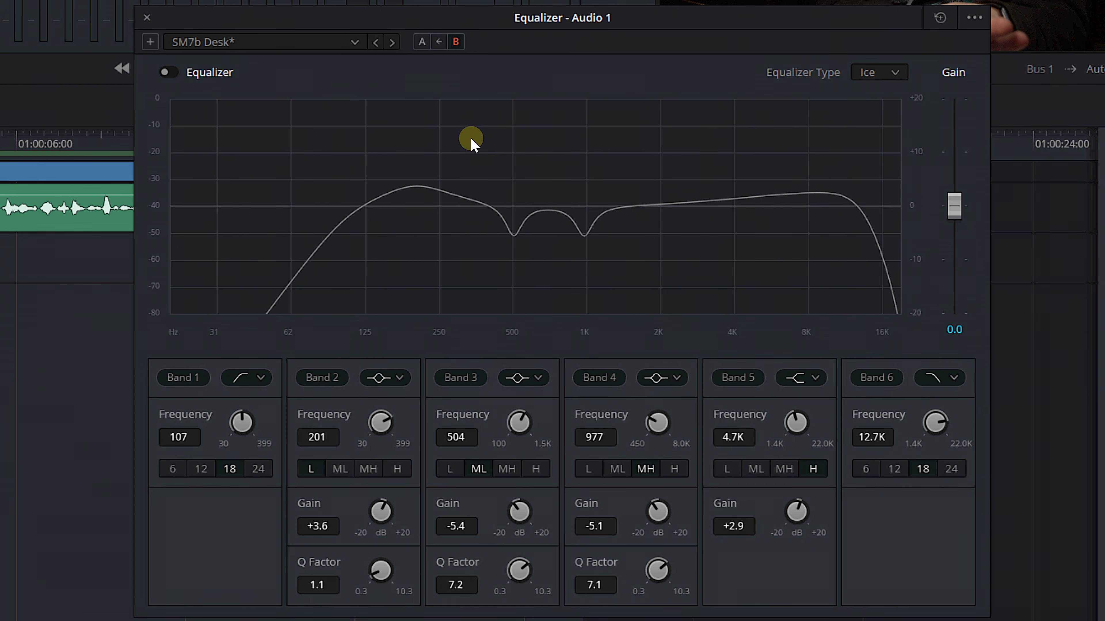
key(space)
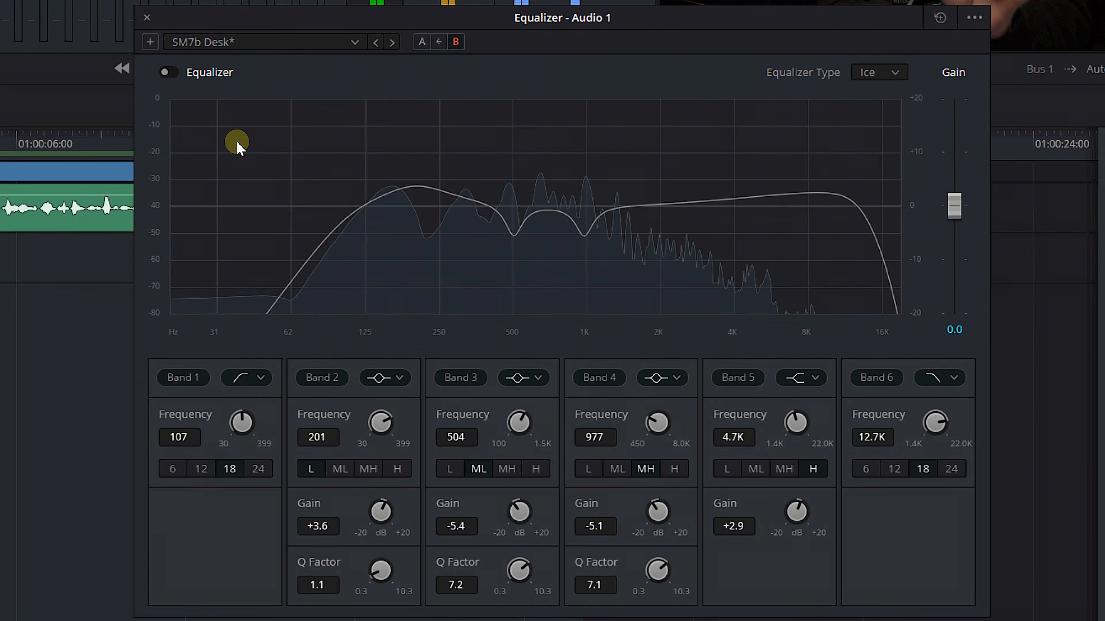
click(164, 72)
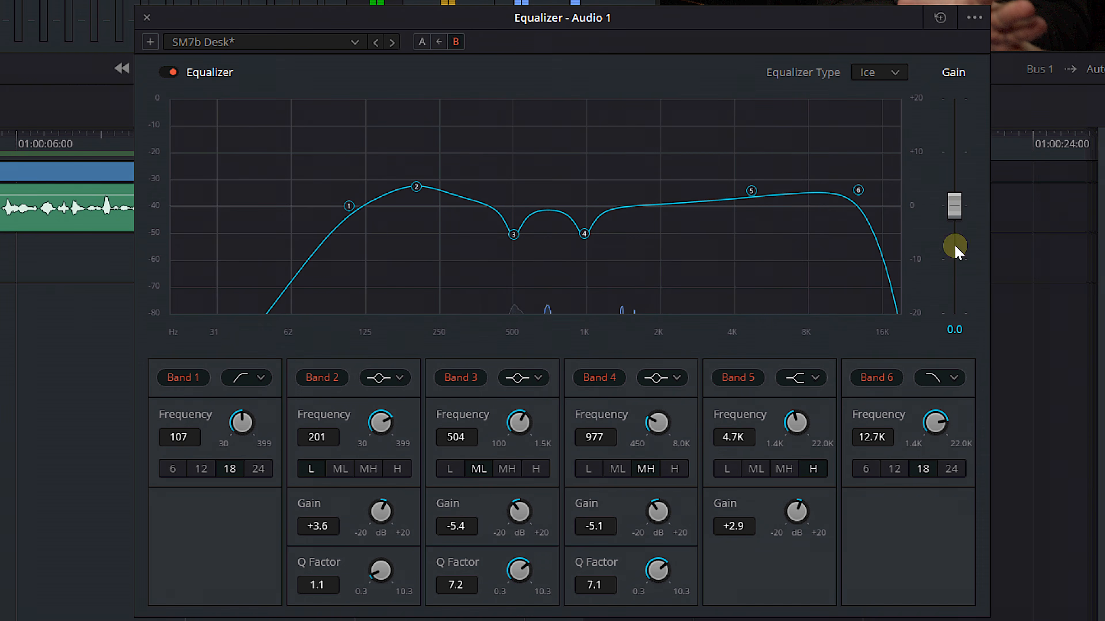
Set the equalizer's output gain to -2.0 and play the voice, toggling the equalizer off and on to compare loudness
drag(953, 211, 956, 220)
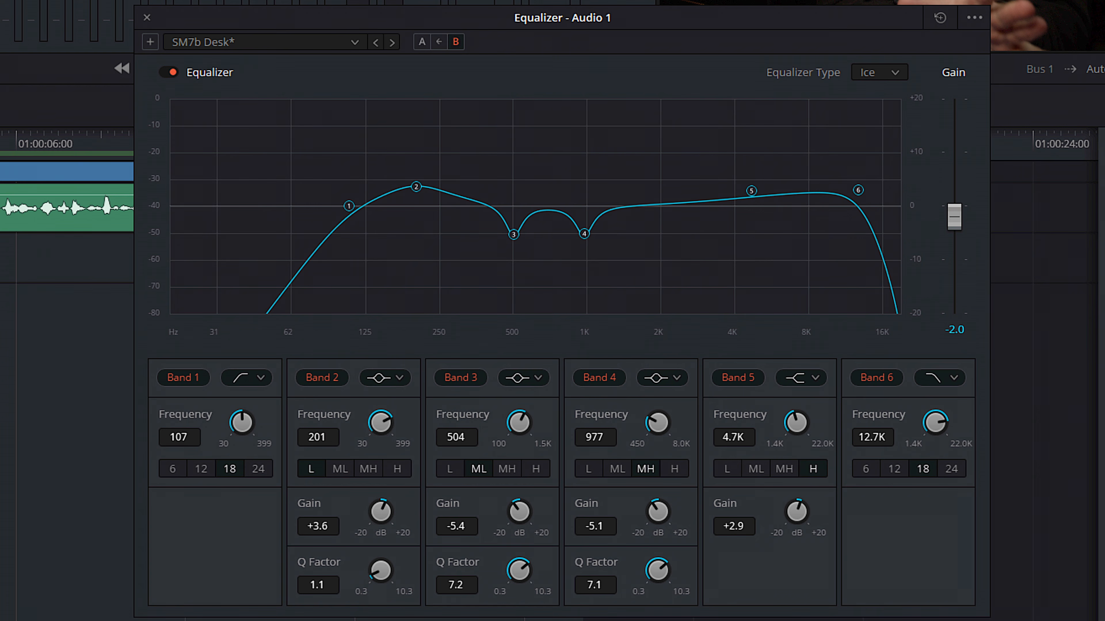
key(space)
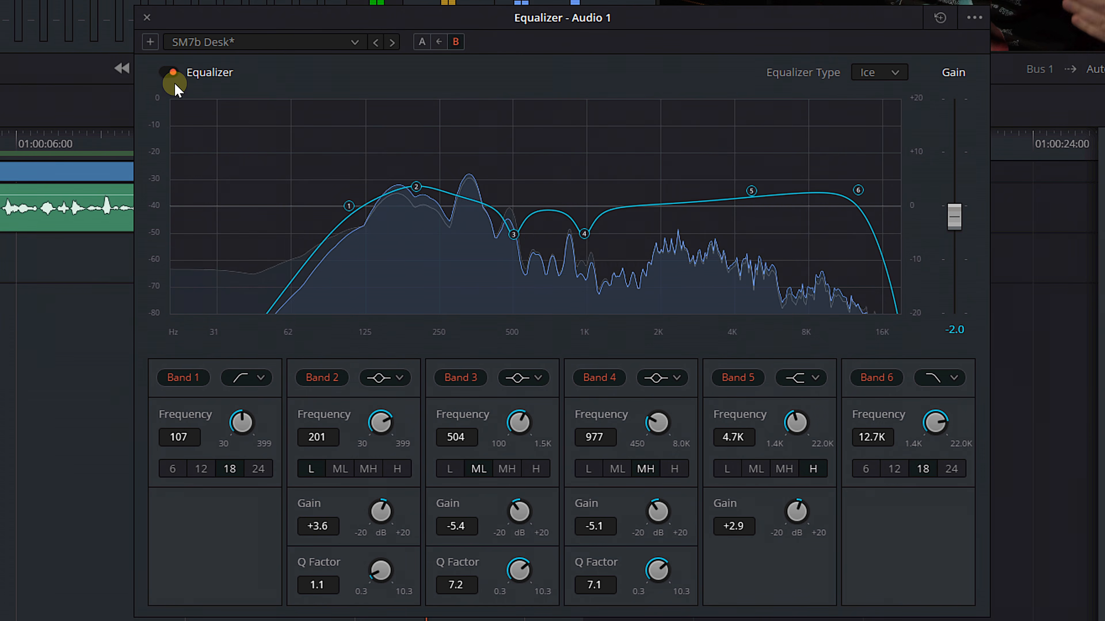
click(173, 72)
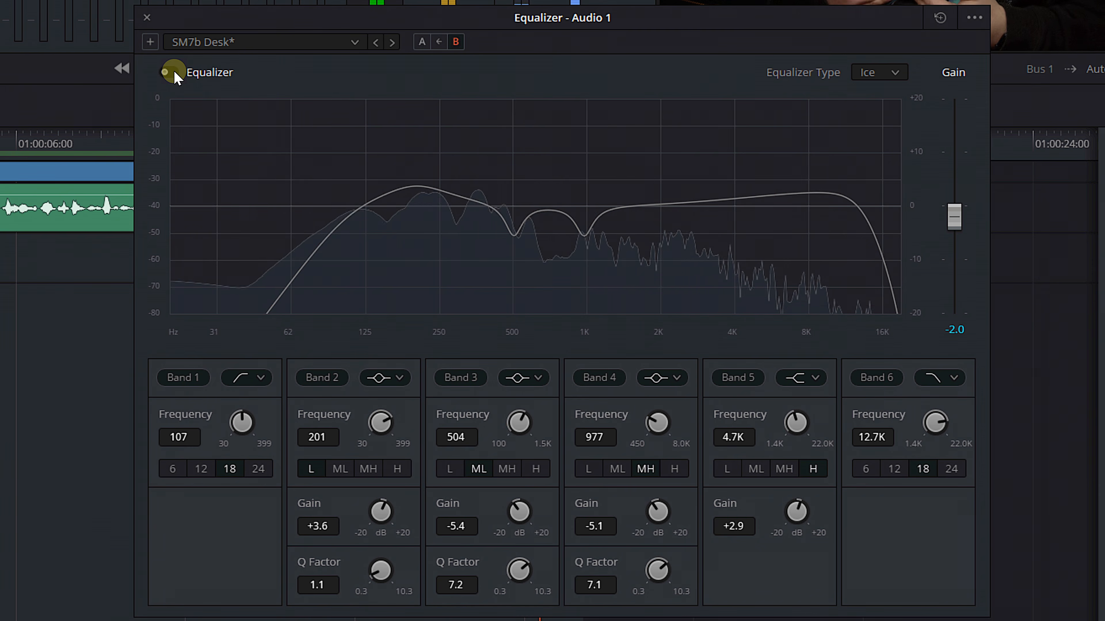
click(173, 71)
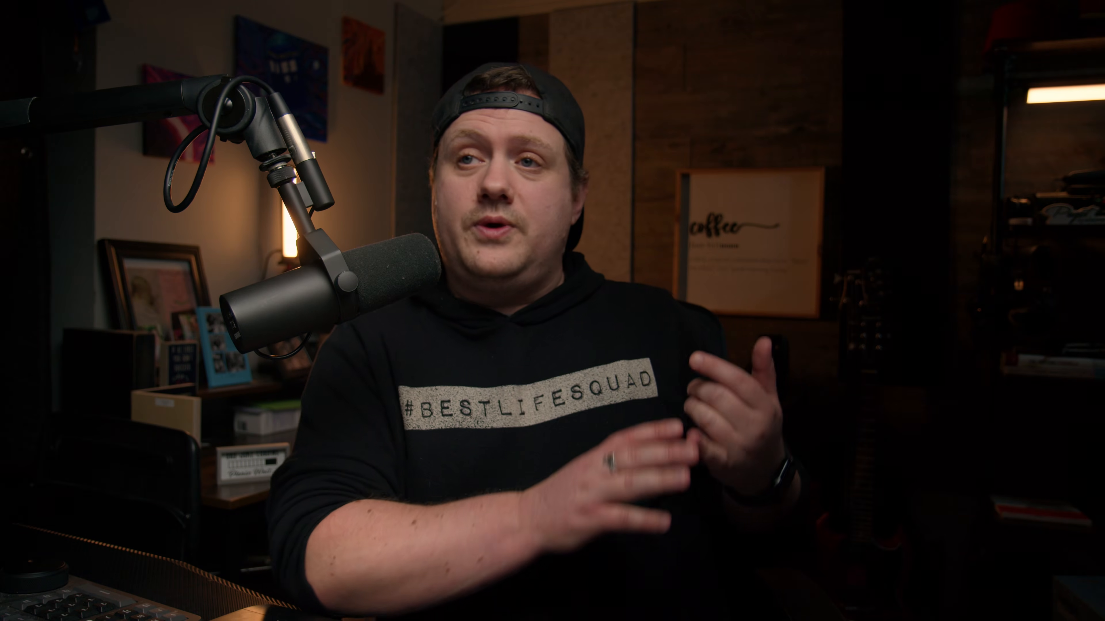